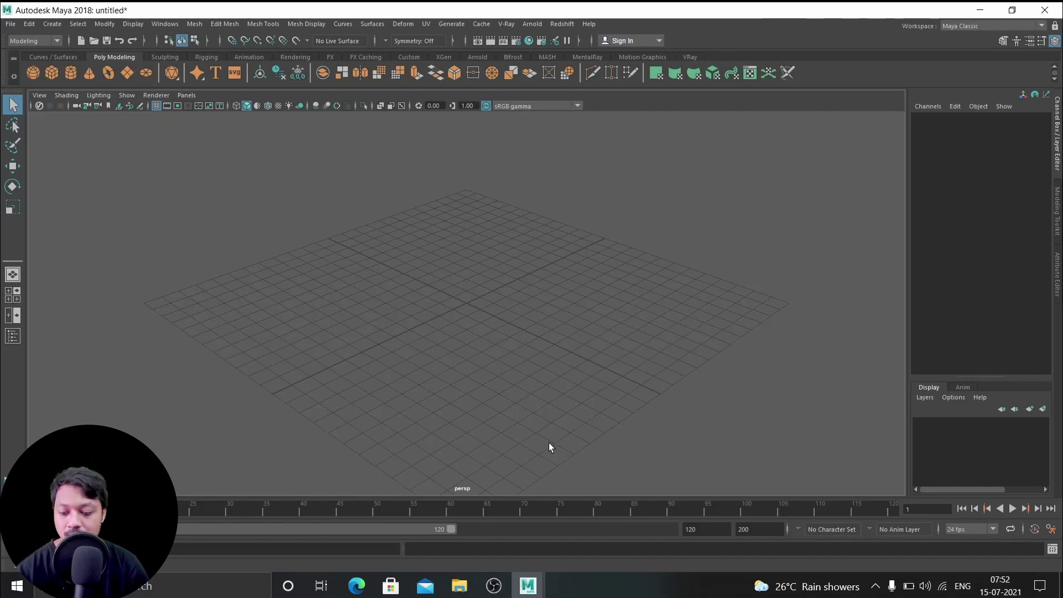
Open the Windows Start search over the empty Maya scene
key(super)
Launch Google Chrome, Google 'cgtrader', and open the CGTrader website from the results
text(go)
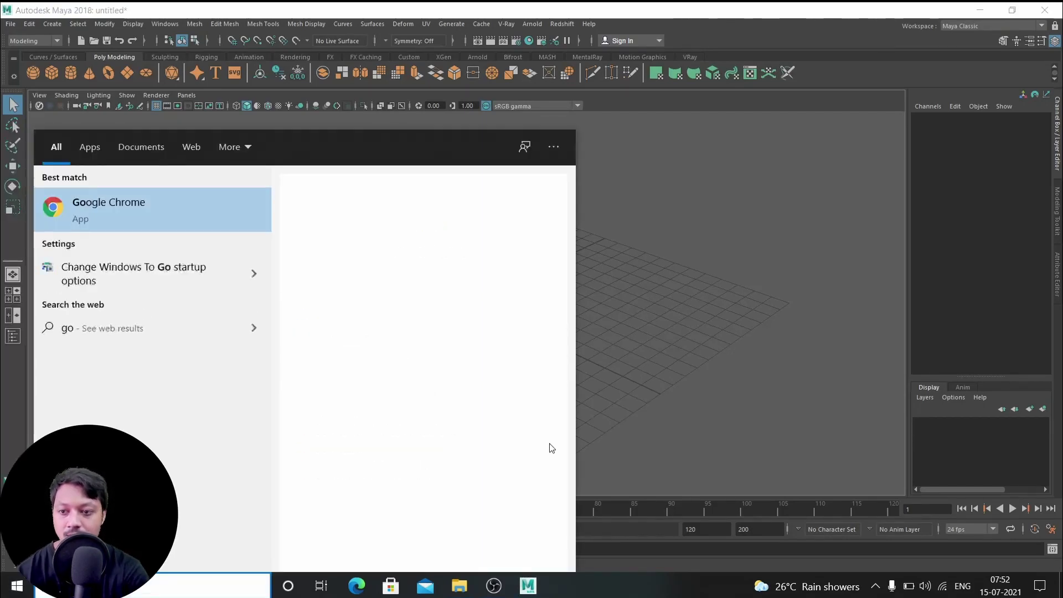
text(og)
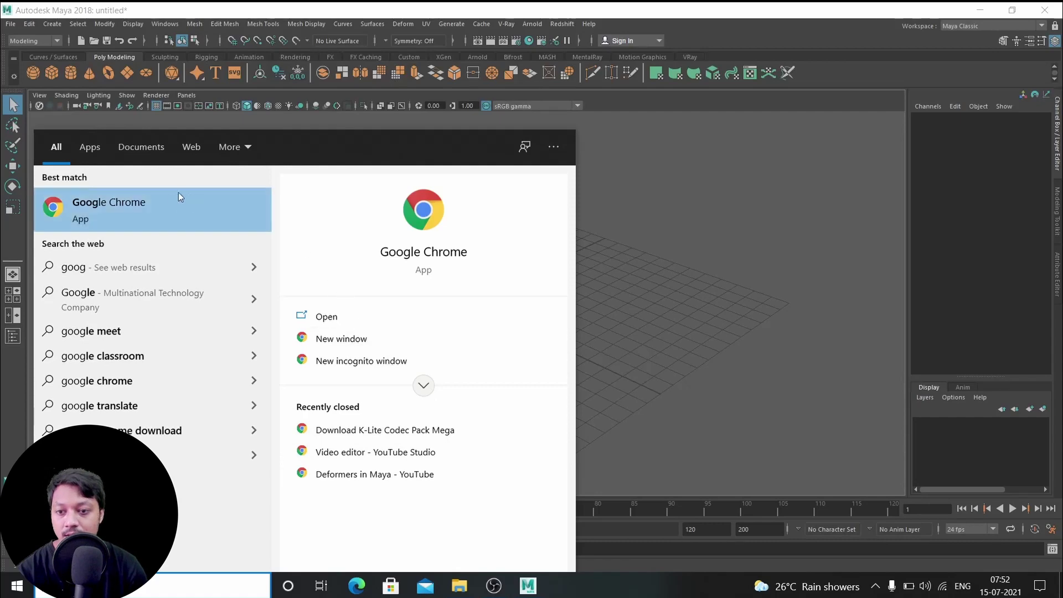
click(164, 205)
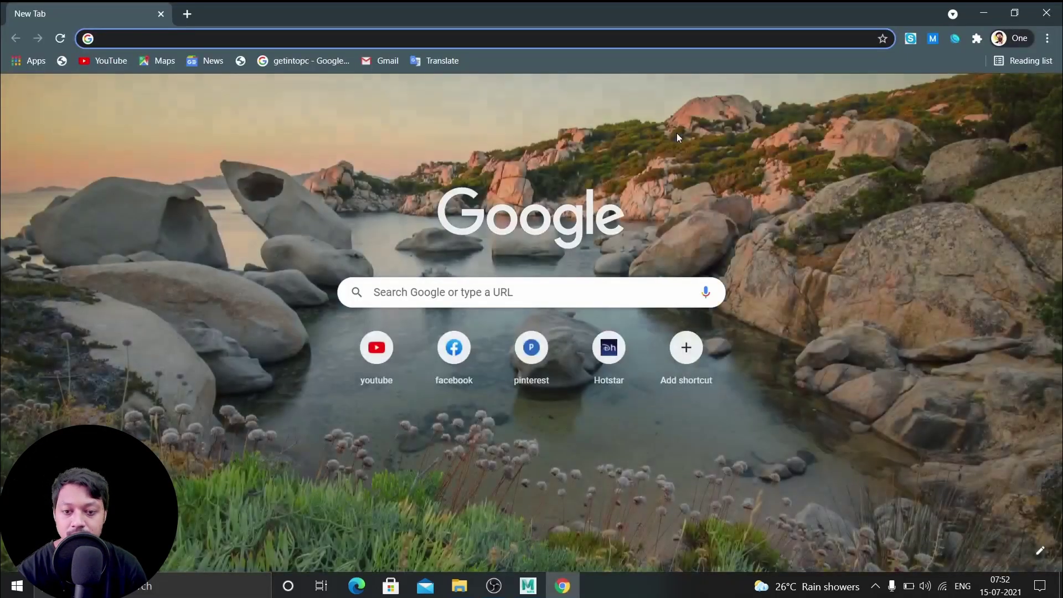
click(449, 292)
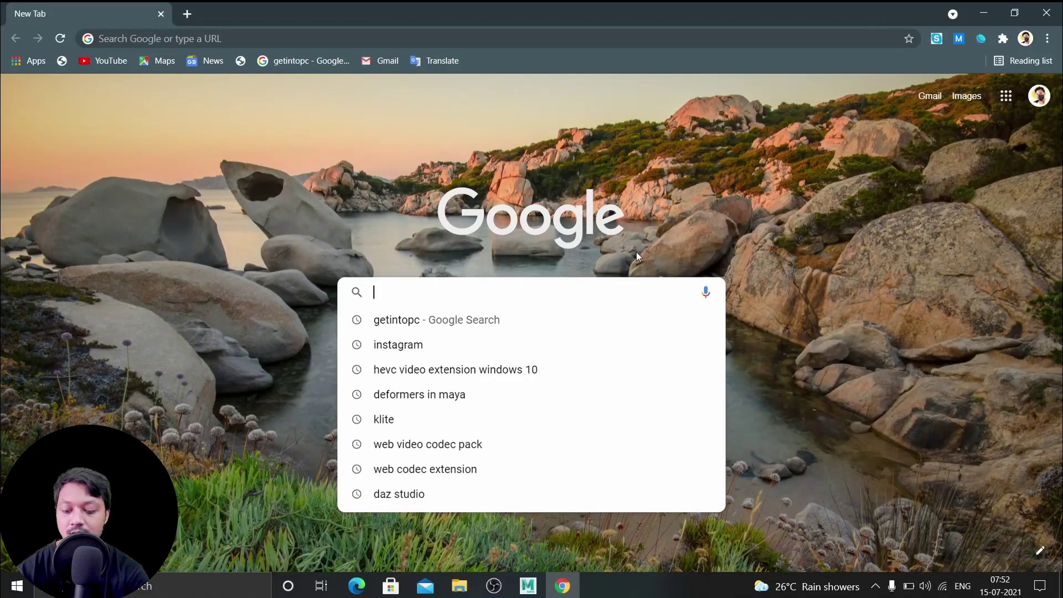
text(cgtrader)
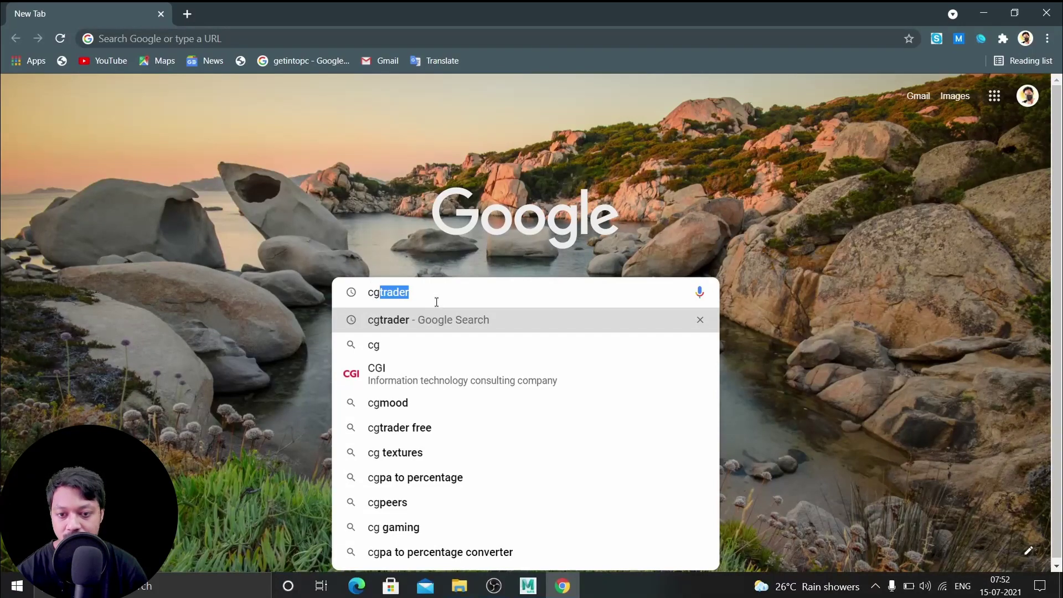
key(Right)
key(Return)
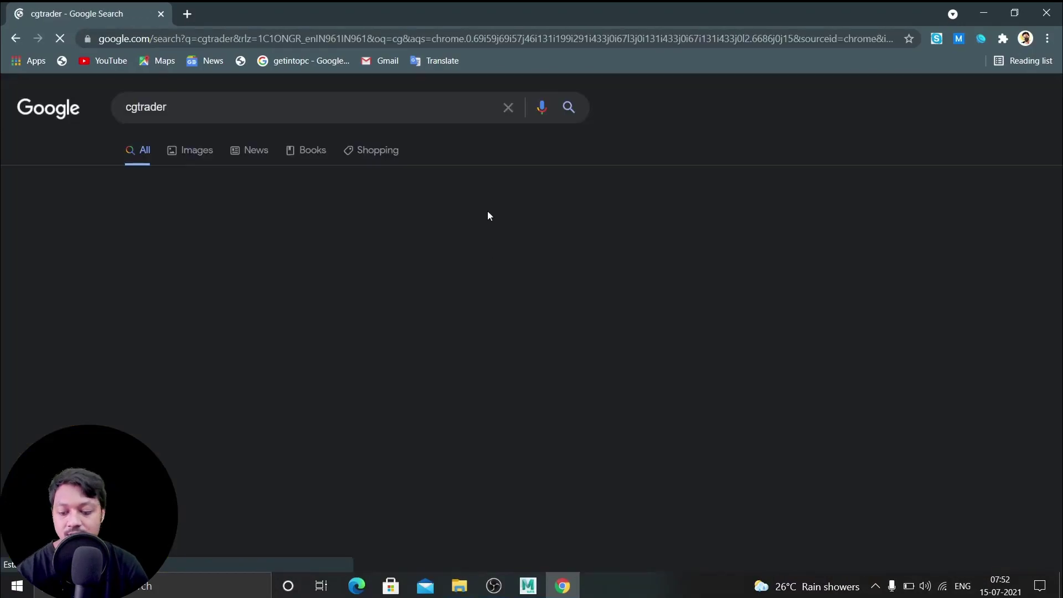
click(264, 228)
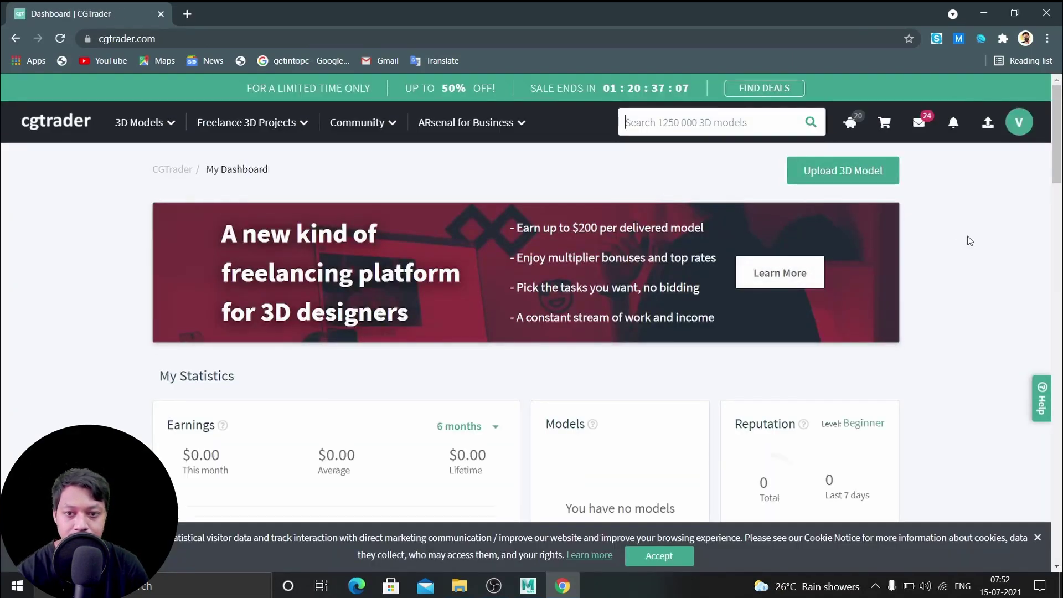
Look over the CGTrader dashboard and its account options menu
scroll(968, 240, down, 3)
scroll(967, 241, up, 3)
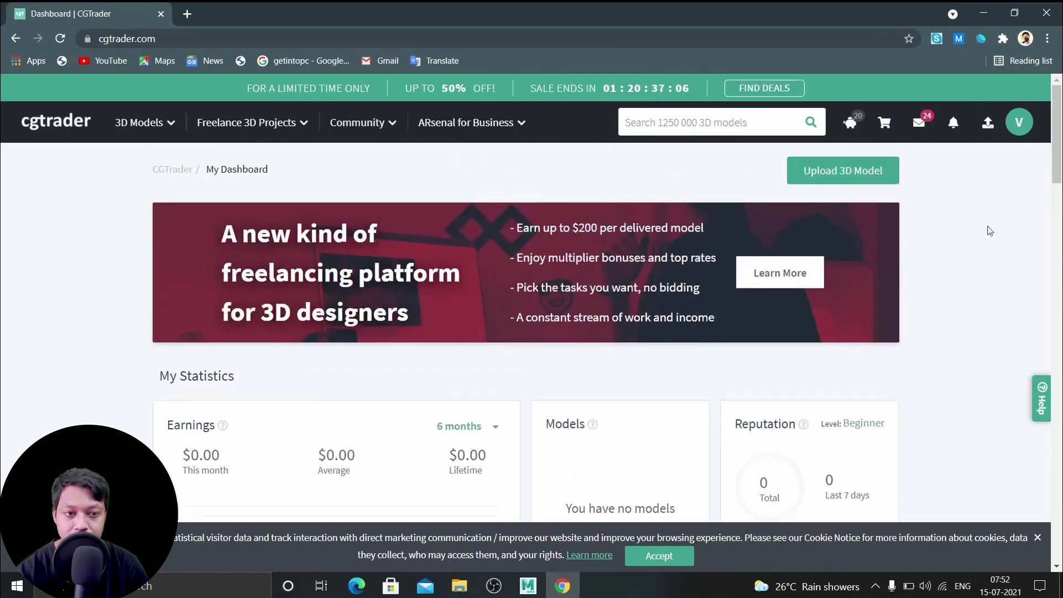
click(1020, 123)
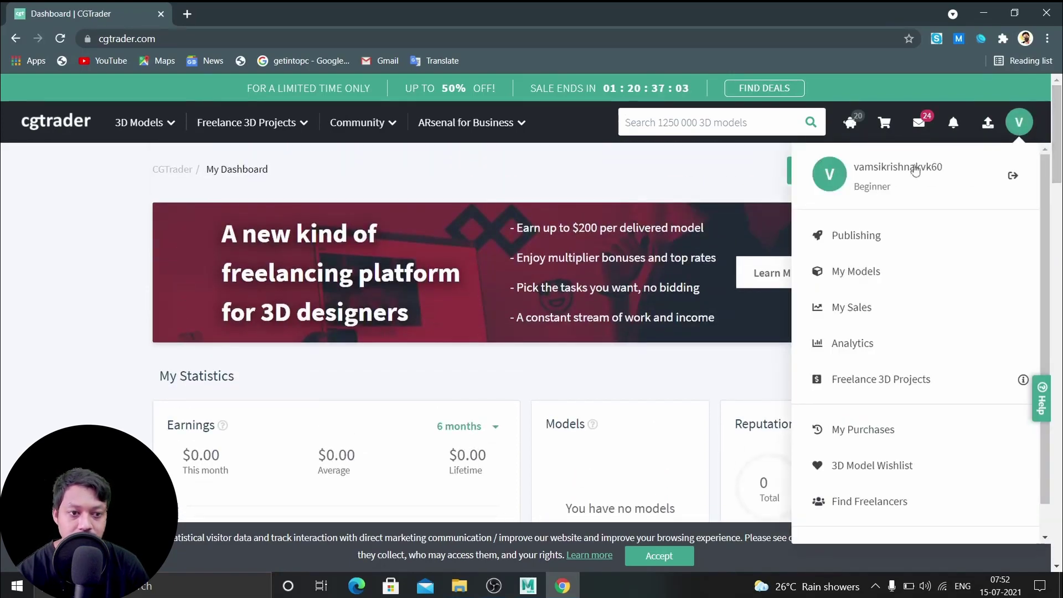
click(1016, 122)
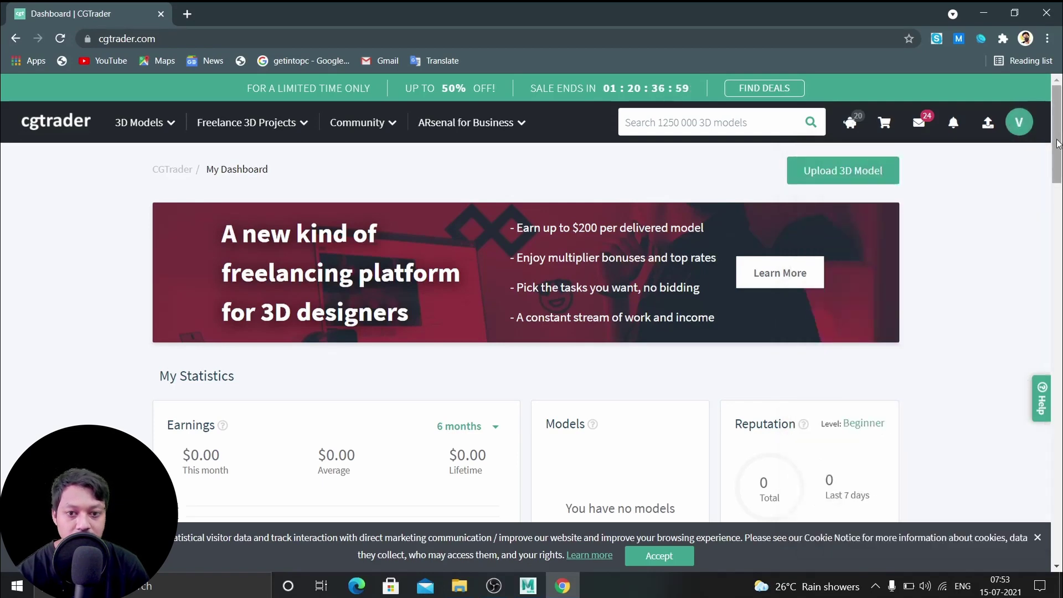
scroll(1058, 145, down, 1)
scroll(1059, 141, up, 1)
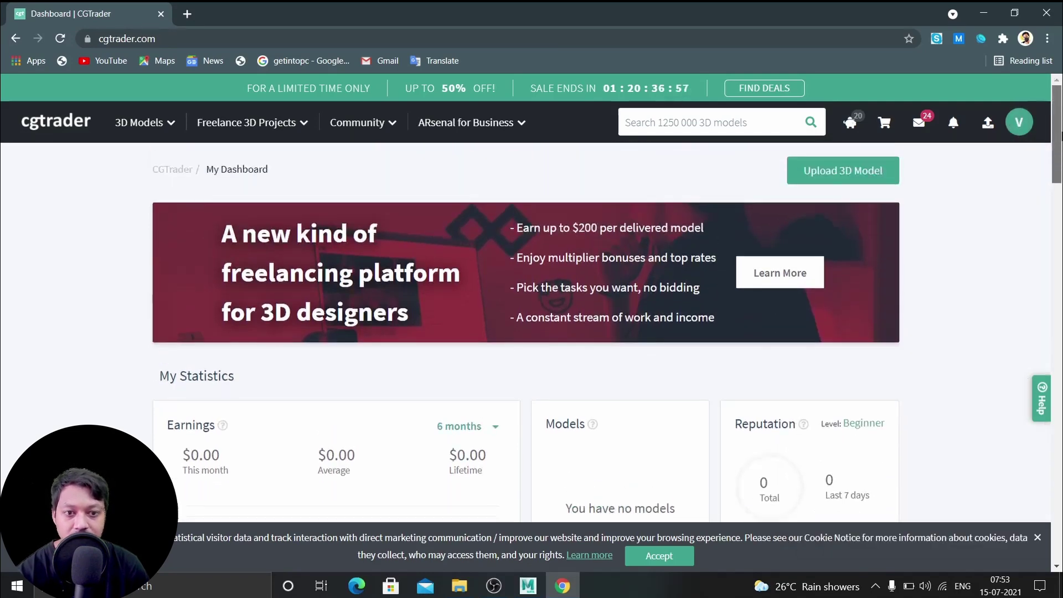
scroll(536, 169, down, 2)
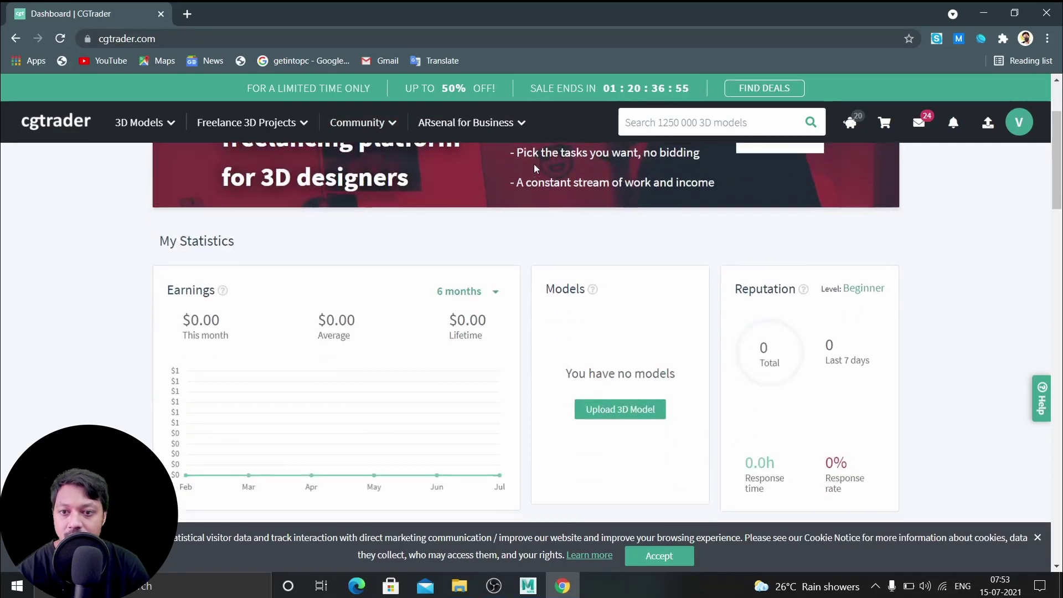
scroll(536, 169, up, 1)
scroll(536, 169, up, 1)
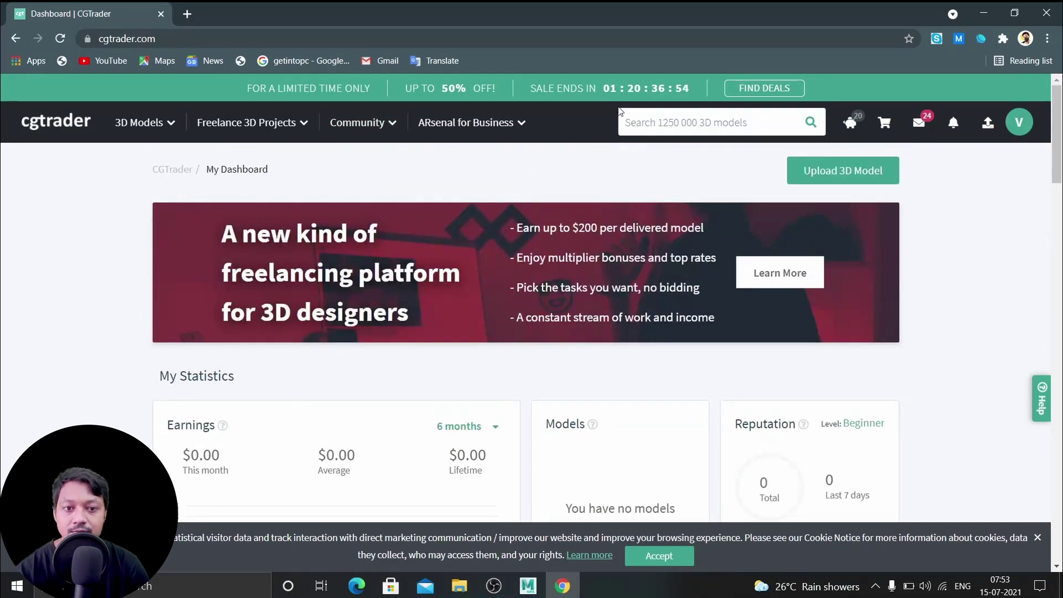
Bring up the 3D Models category menu in the top navigation bar
click(715, 122)
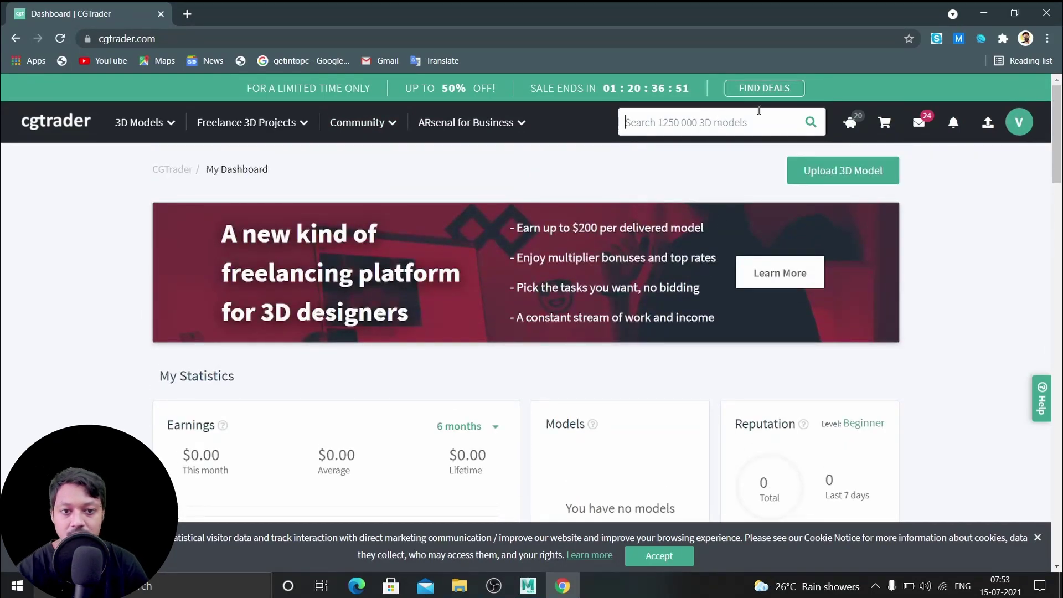
scroll(665, 271, down, 9)
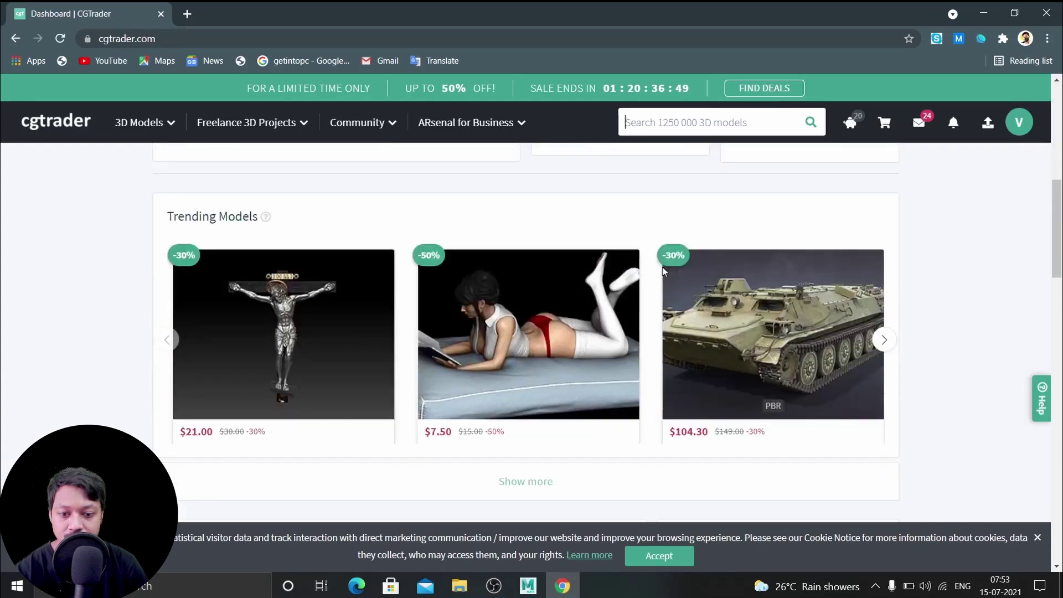
scroll(665, 271, down, 15)
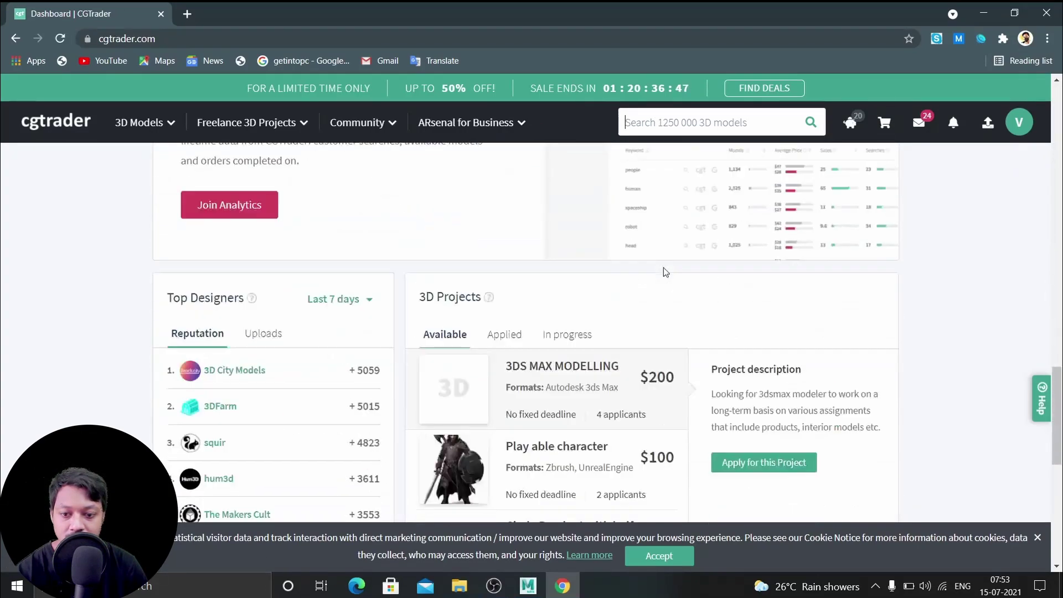
scroll(665, 272, up, 3)
scroll(666, 267, up, 20)
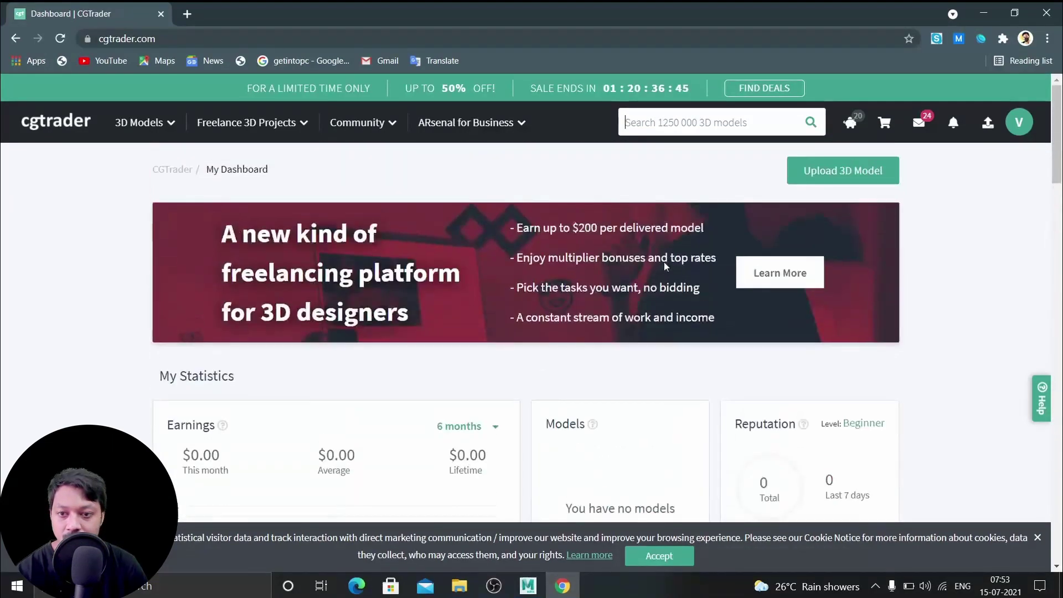
mouse_move(155, 127)
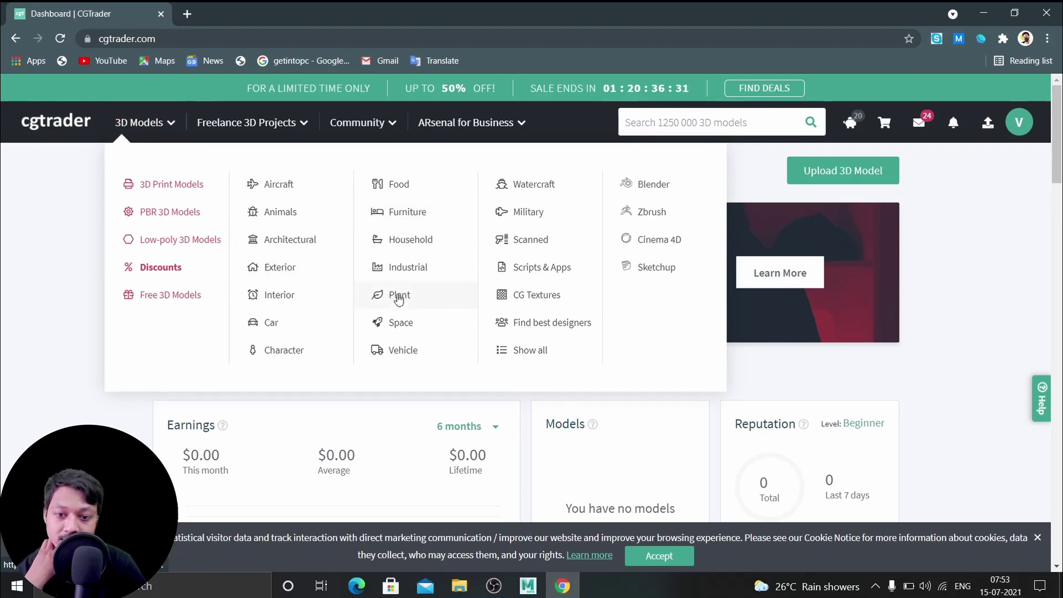
Open the Plant category and filter it to free models only
click(398, 298)
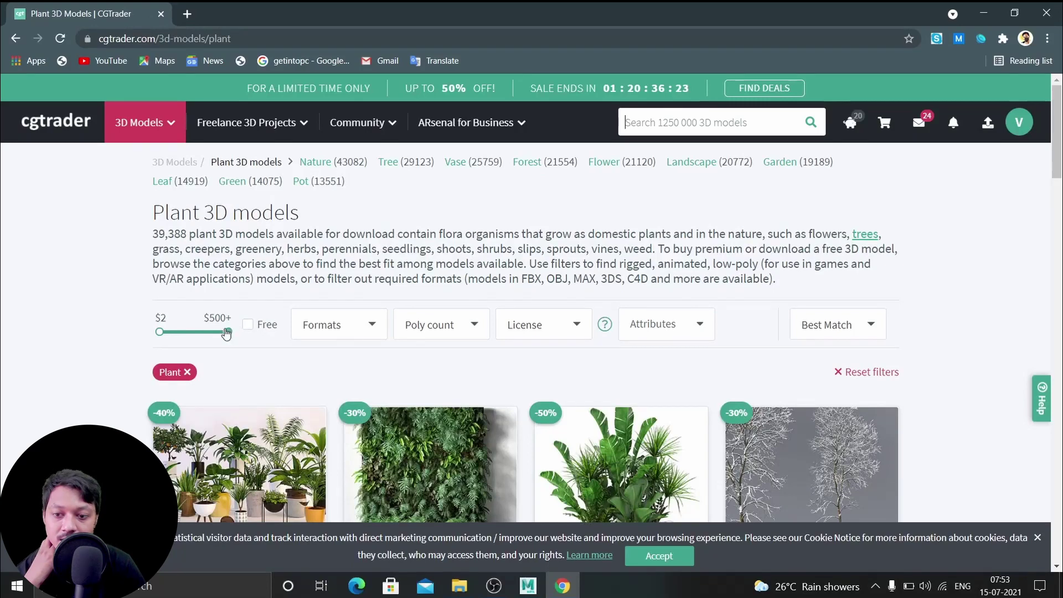
drag(221, 330, 247, 339)
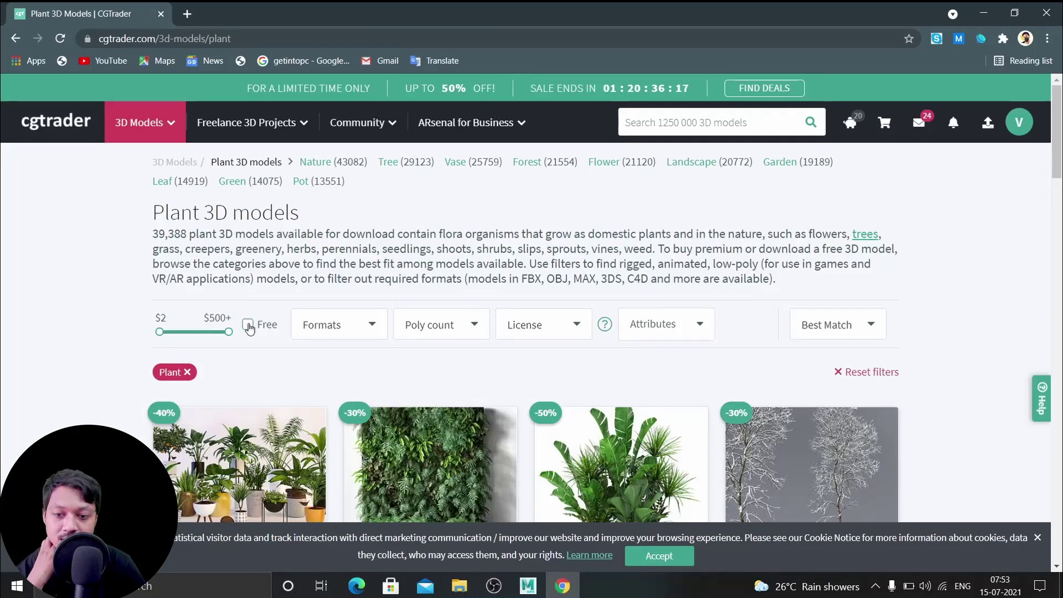
click(248, 326)
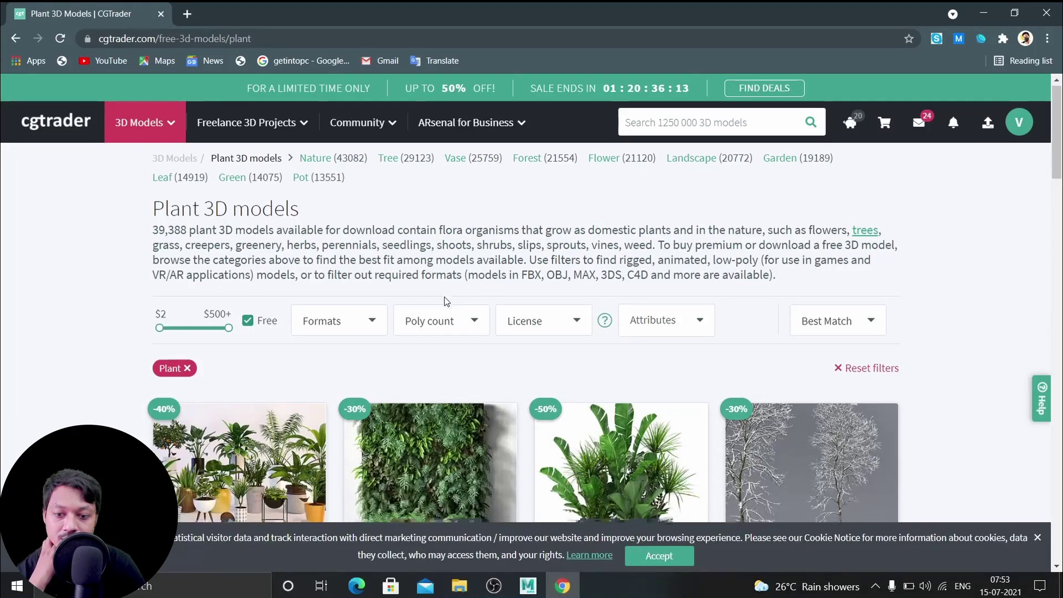
Scroll through the free plant models looking for a suitable plant
scroll(444, 301, down, 3)
scroll(445, 301, up, 3)
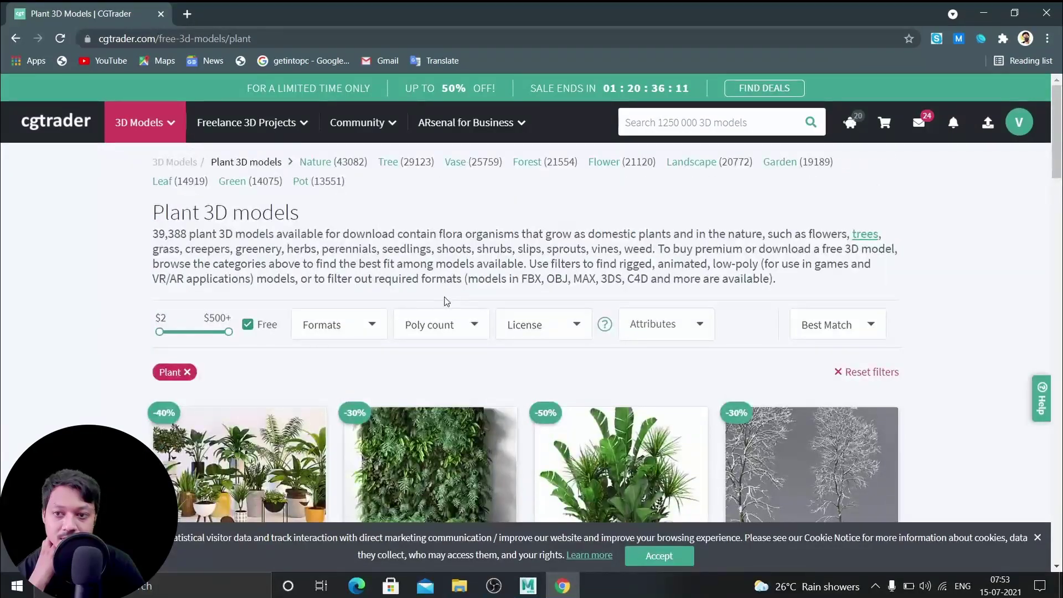
scroll(444, 300, down, 3)
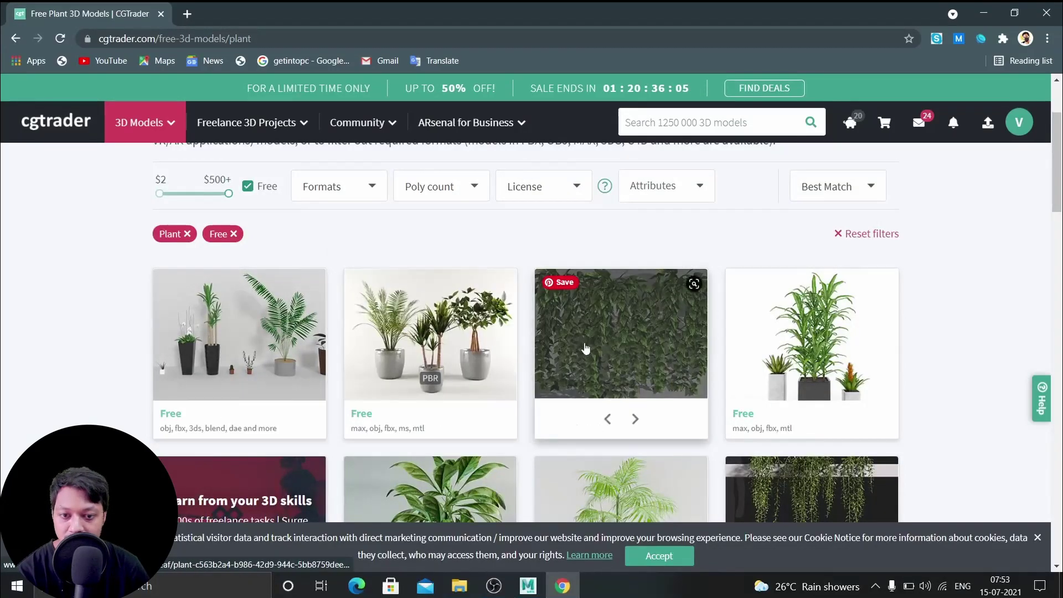
scroll(671, 344, down, 3)
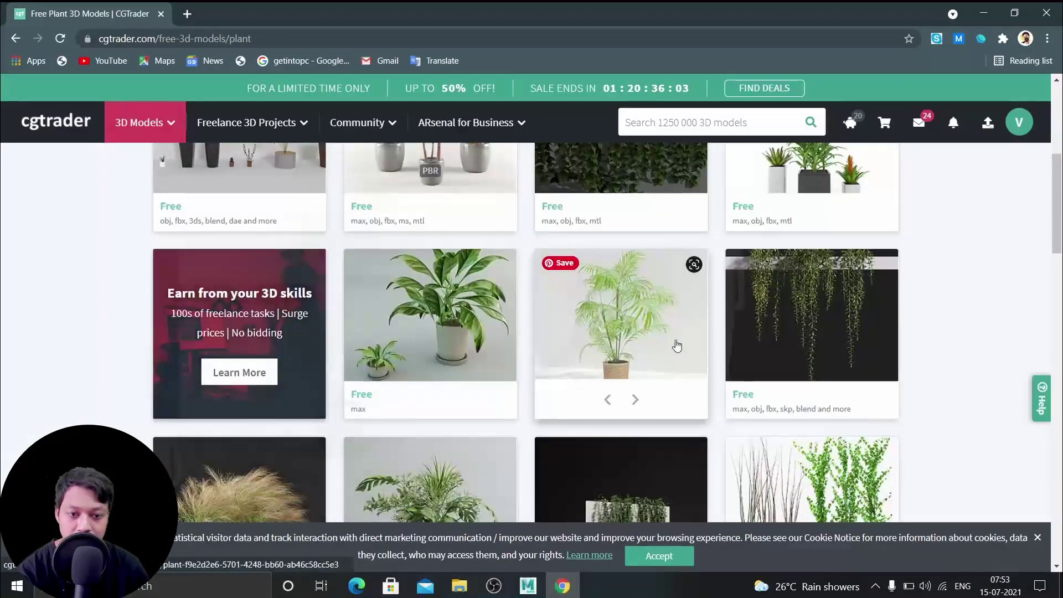
scroll(676, 347, down, 3)
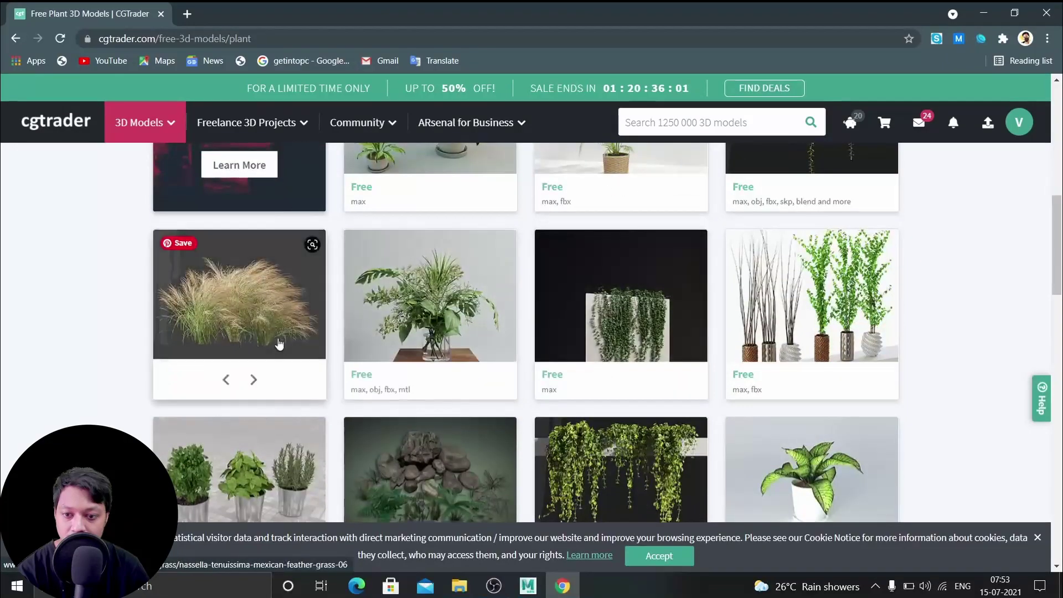
scroll(672, 320, down, 2)
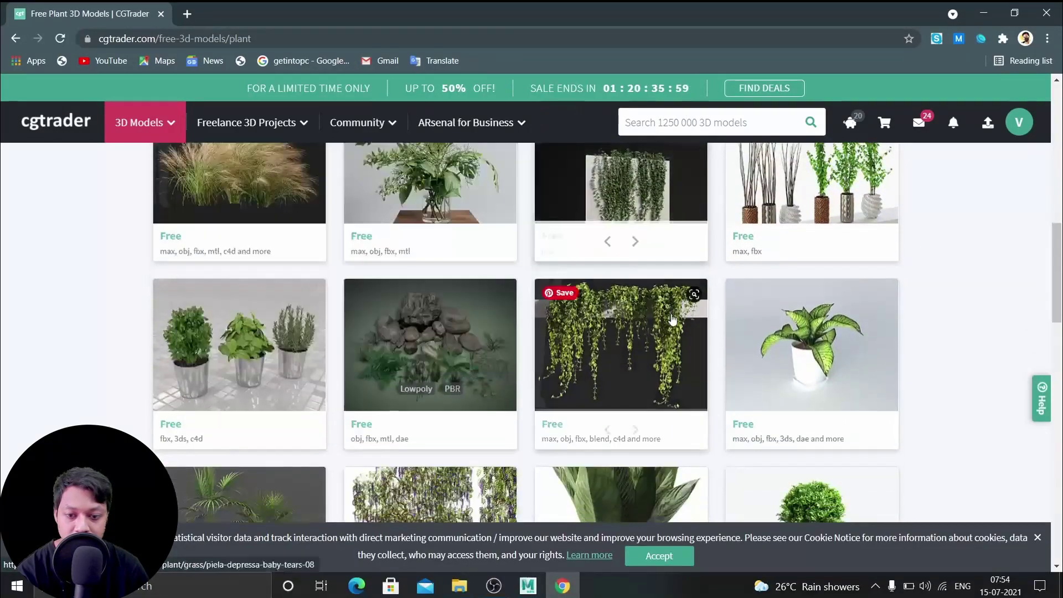
scroll(831, 475, down, 2)
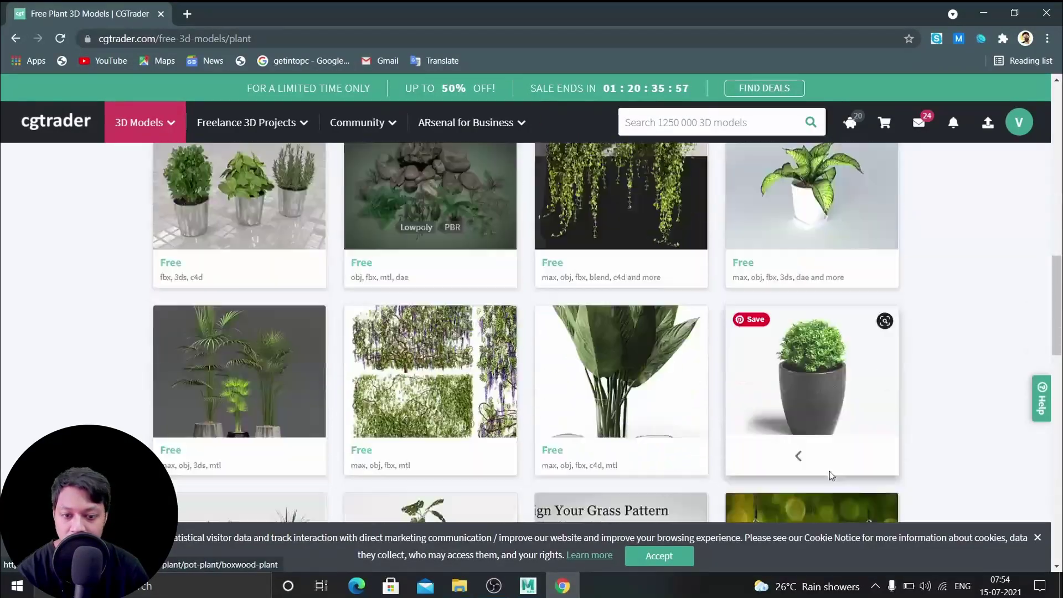
scroll(831, 475, down, 1)
scroll(812, 349, down, 2)
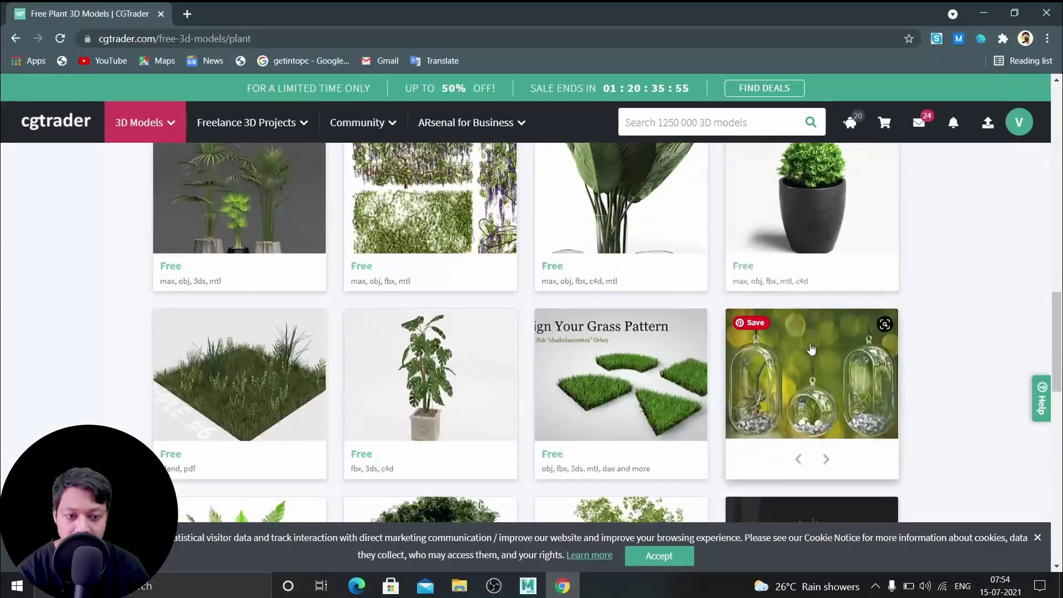
scroll(332, 388, down, 4)
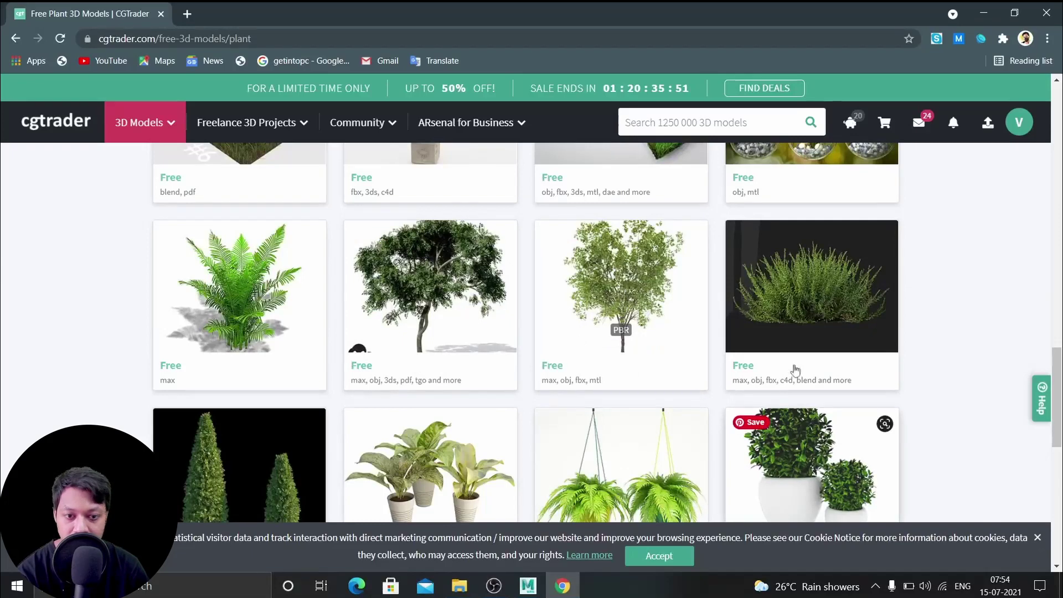
scroll(981, 366, down, 3)
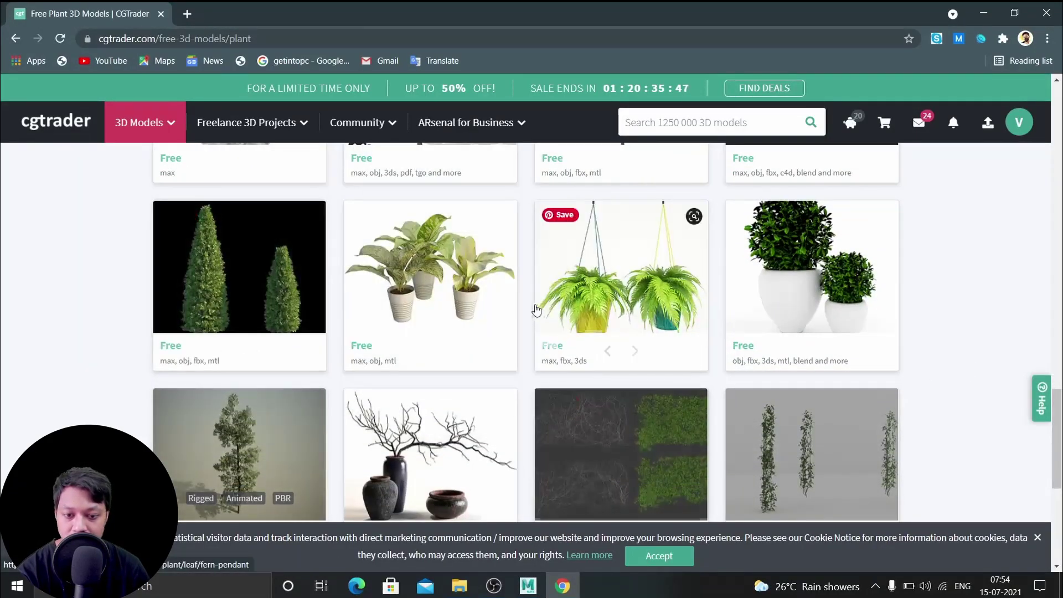
scroll(623, 346, up, 10)
scroll(619, 369, up, 5)
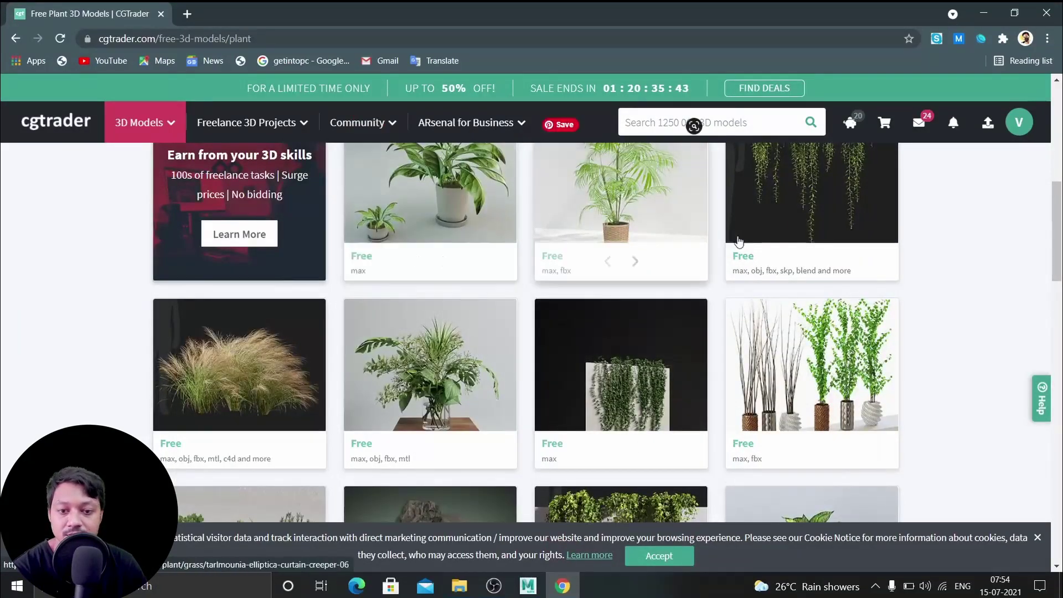
scroll(471, 255, up, 3)
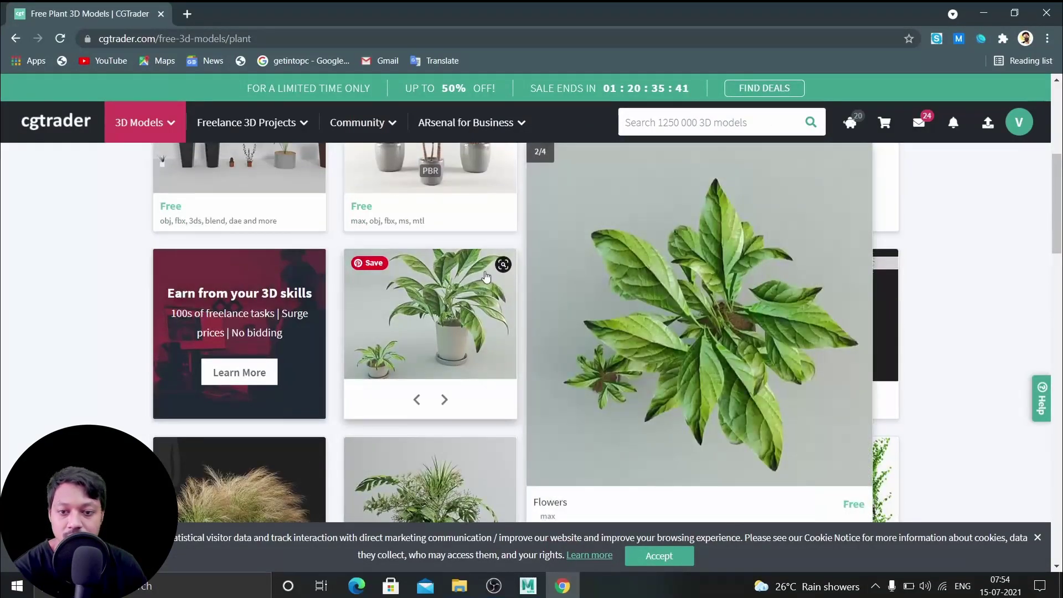
scroll(438, 371, up, 3)
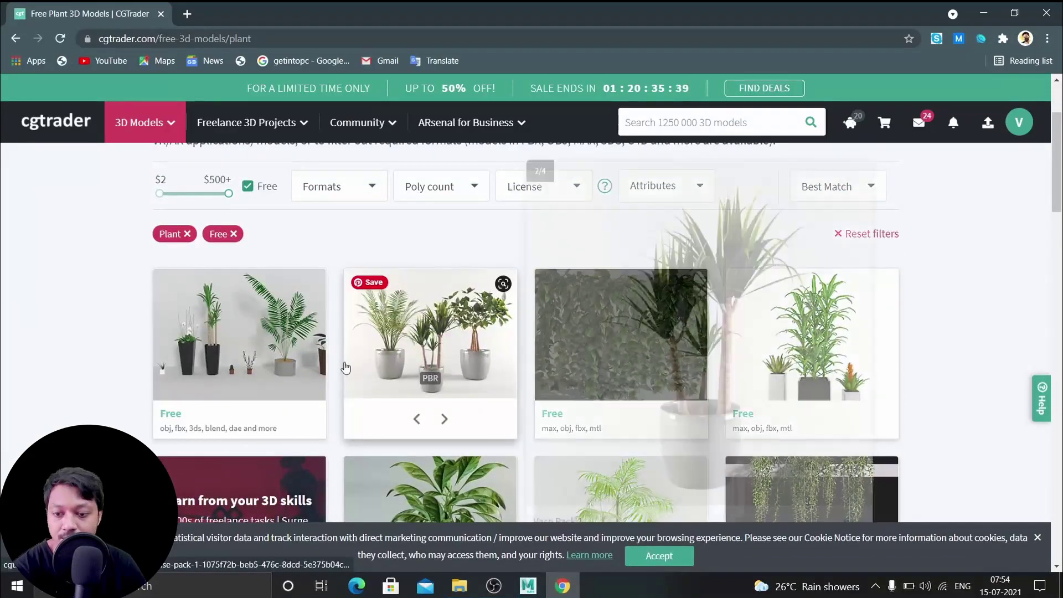
mouse_move(216, 326)
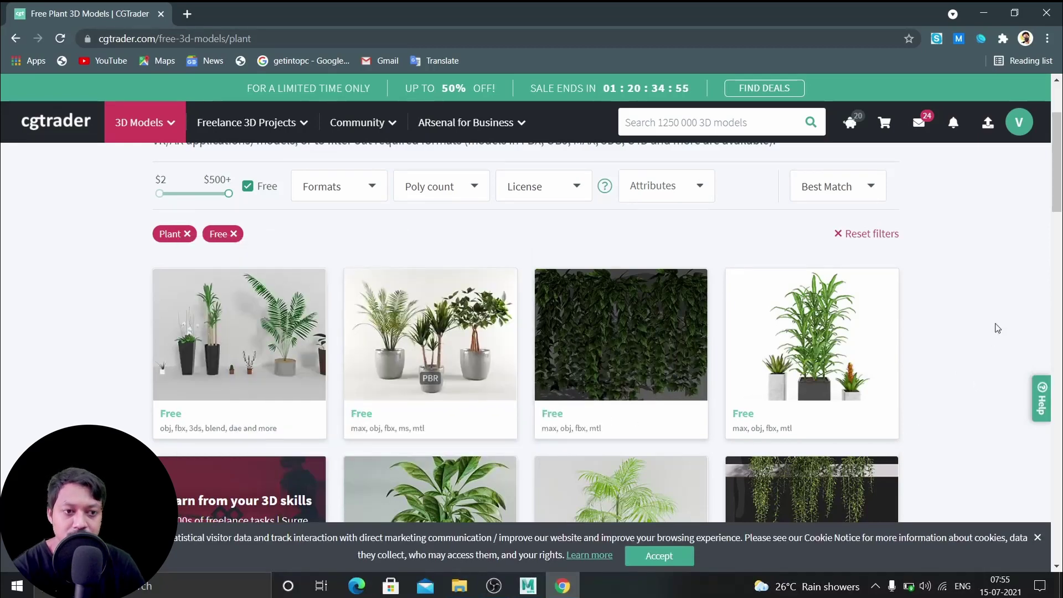
Scroll the free plant grid down to the XfrogPlants Curry Leaf Tree card
scroll(998, 328, down, 2)
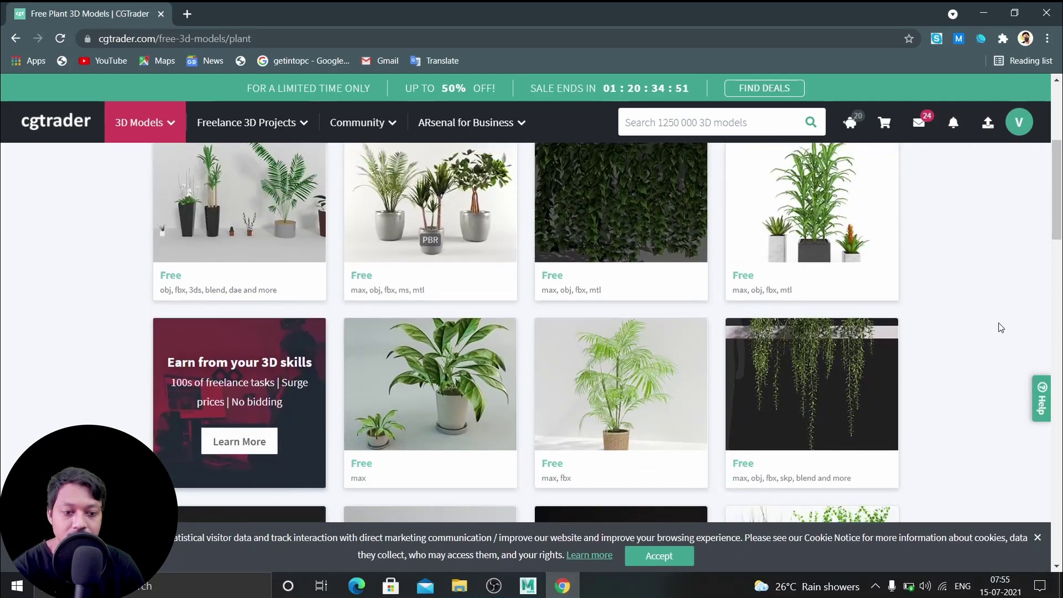
scroll(1002, 328, down, 2)
scroll(1002, 327, down, 2)
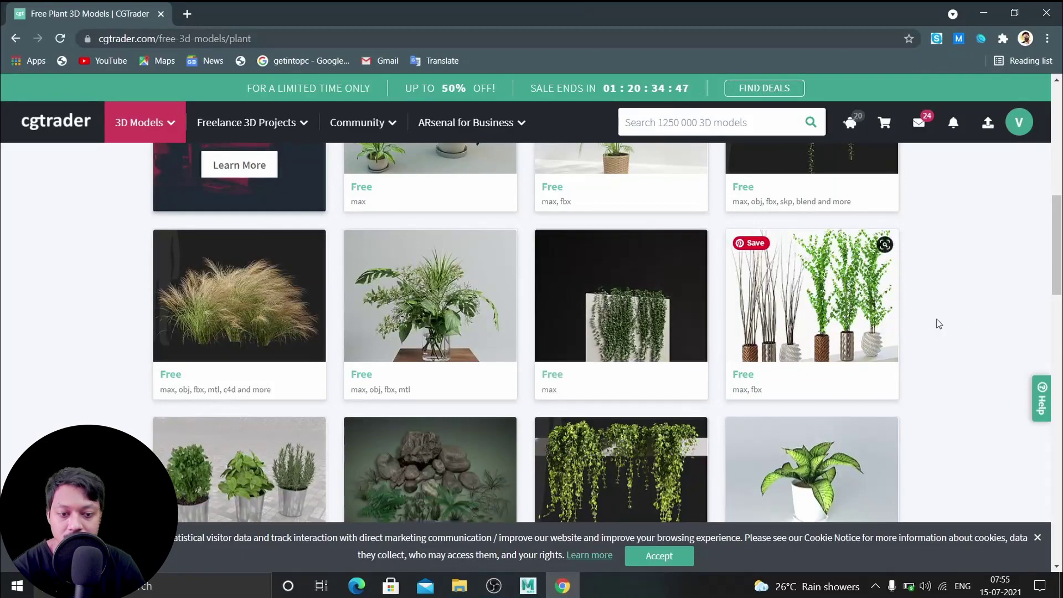
scroll(938, 331, up, 1)
scroll(937, 331, up, 4)
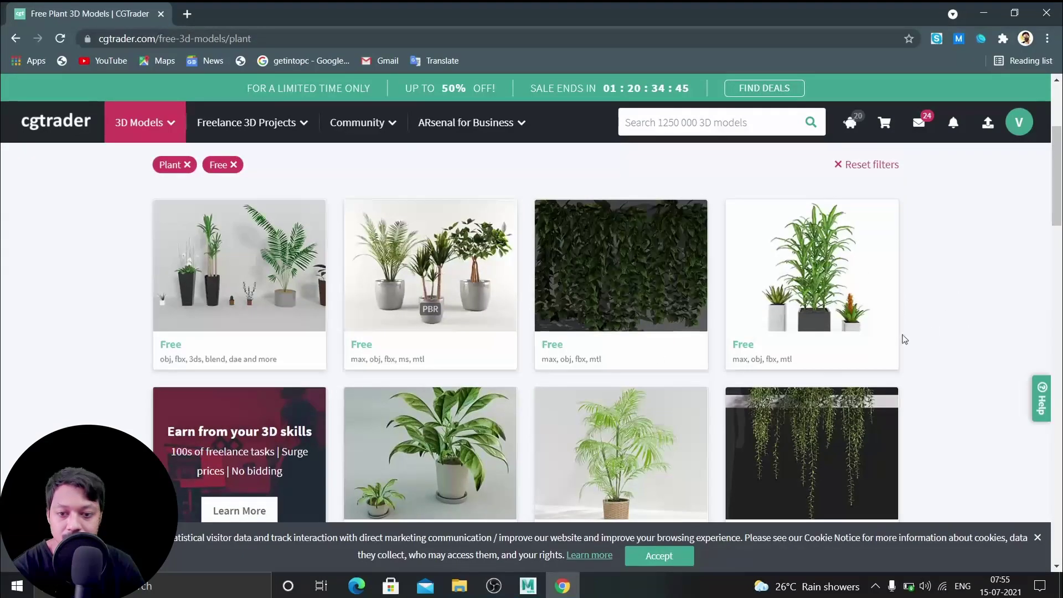
scroll(681, 340, down, 5)
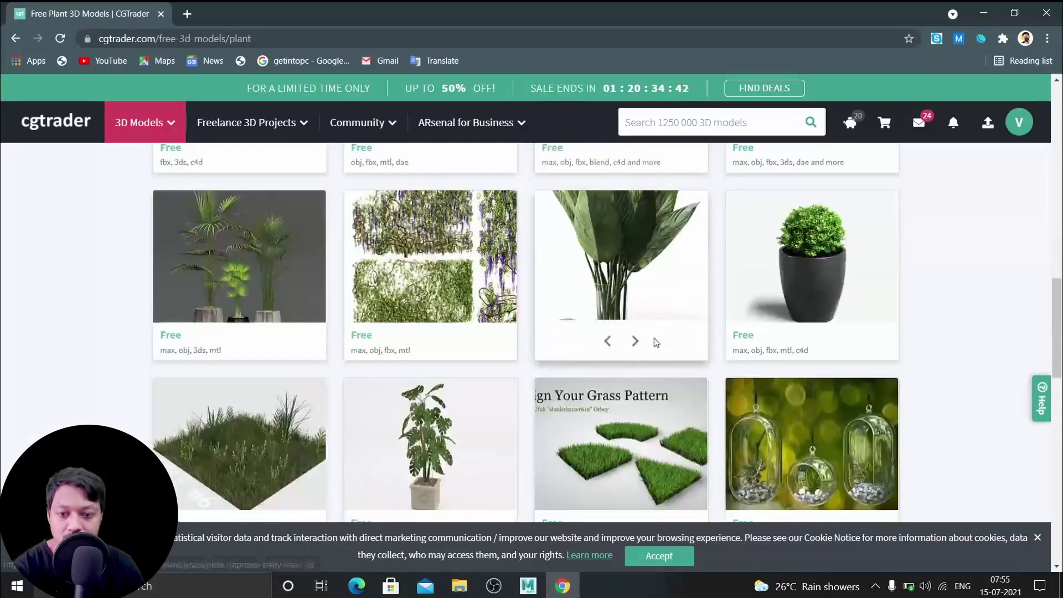
mouse_move(654, 342)
scroll(653, 341, down, 5)
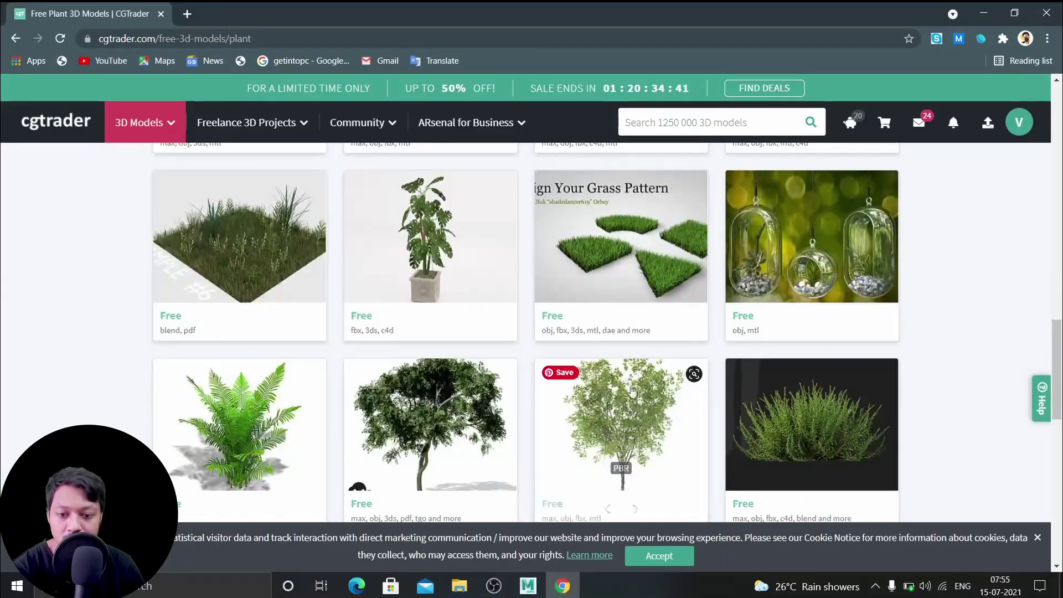
mouse_move(624, 410)
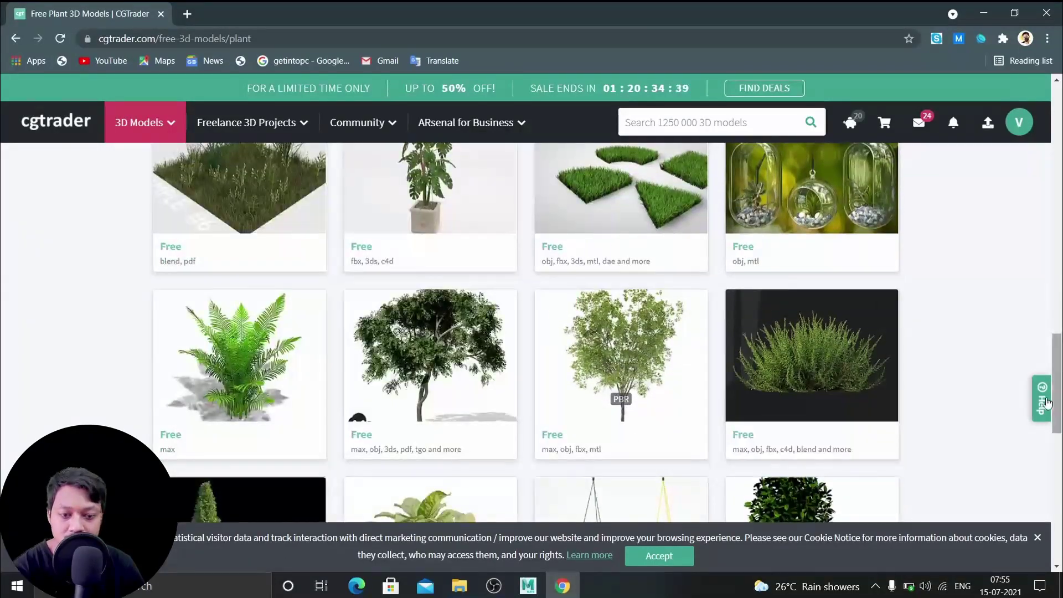
scroll(1012, 399, down, 5)
scroll(1009, 397, up, 2)
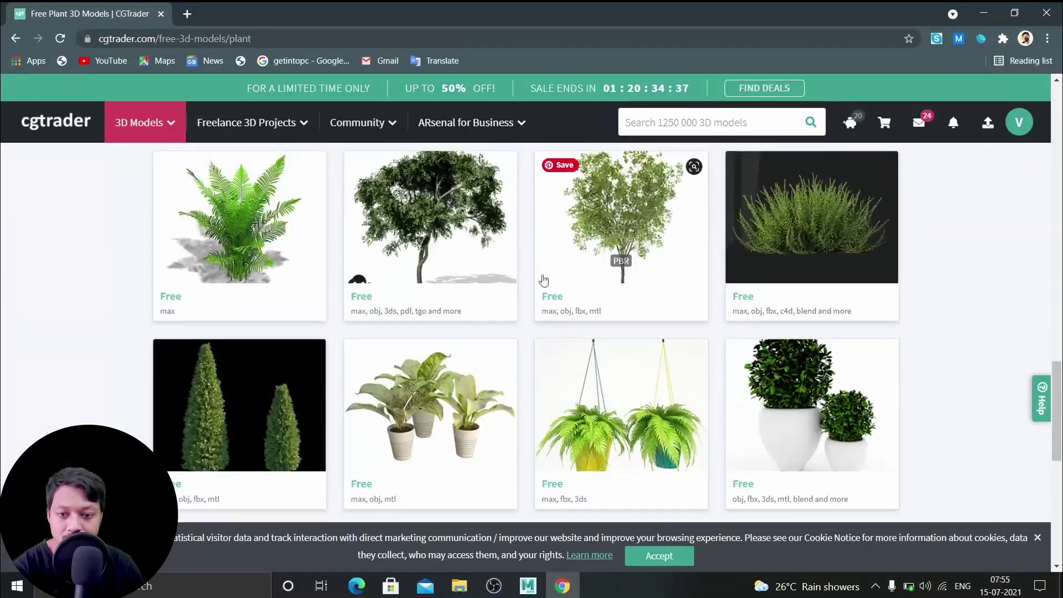
mouse_move(345, 229)
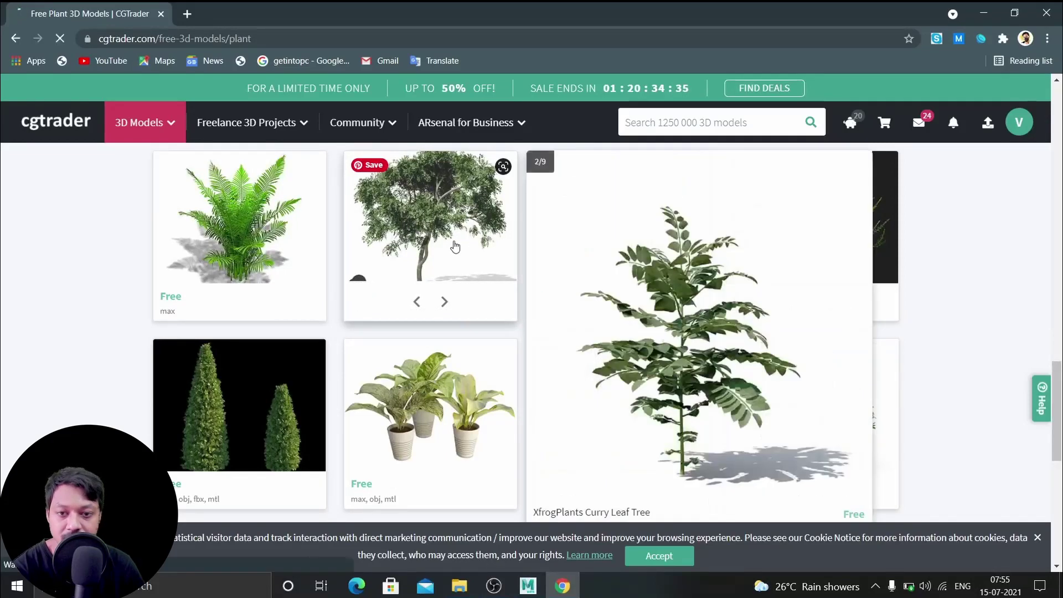
Open the XfrogPlants Curry Leaf Tree page, check its formats, and start the free download
click(576, 320)
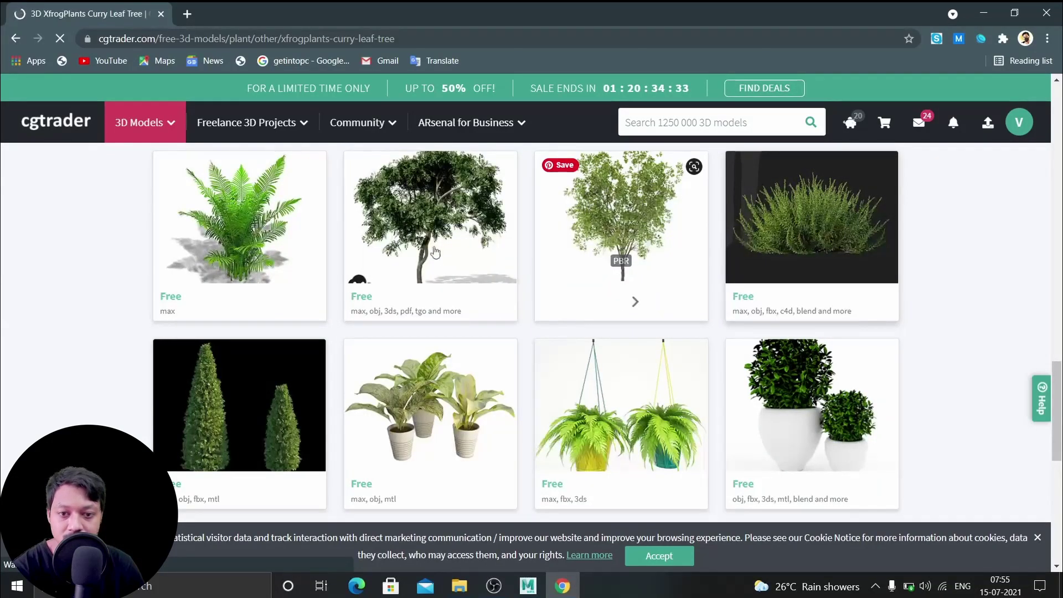
scroll(651, 304, down, 6)
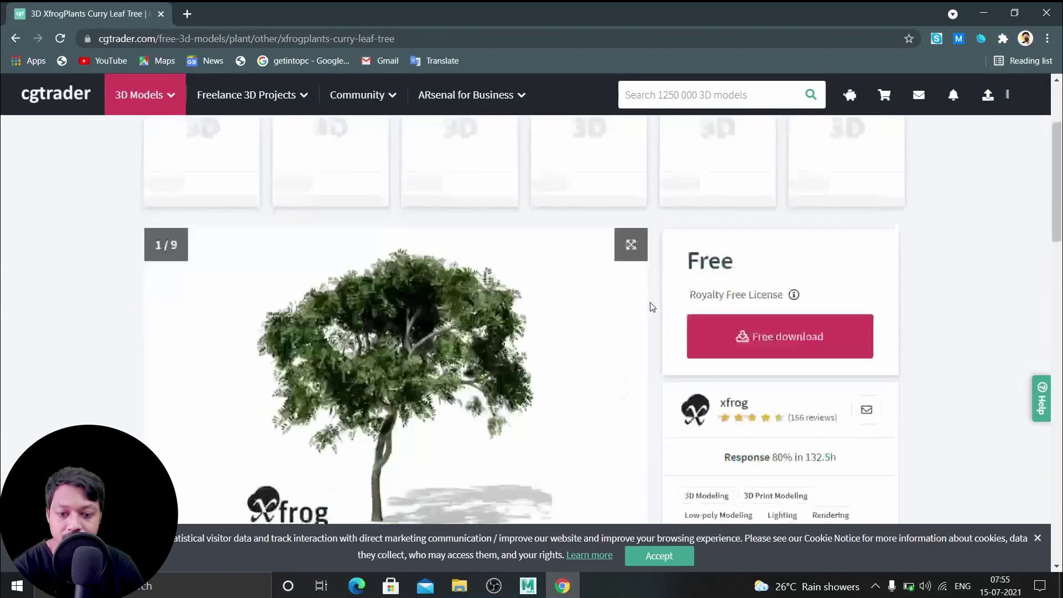
scroll(613, 320, down, 5)
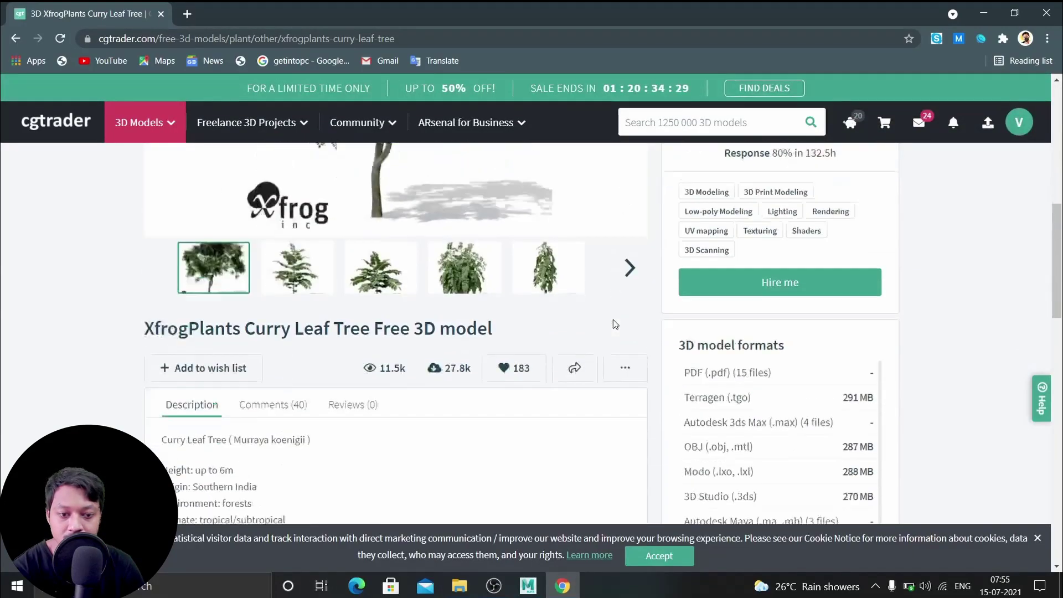
scroll(613, 319, up, 7)
scroll(615, 324, down, 5)
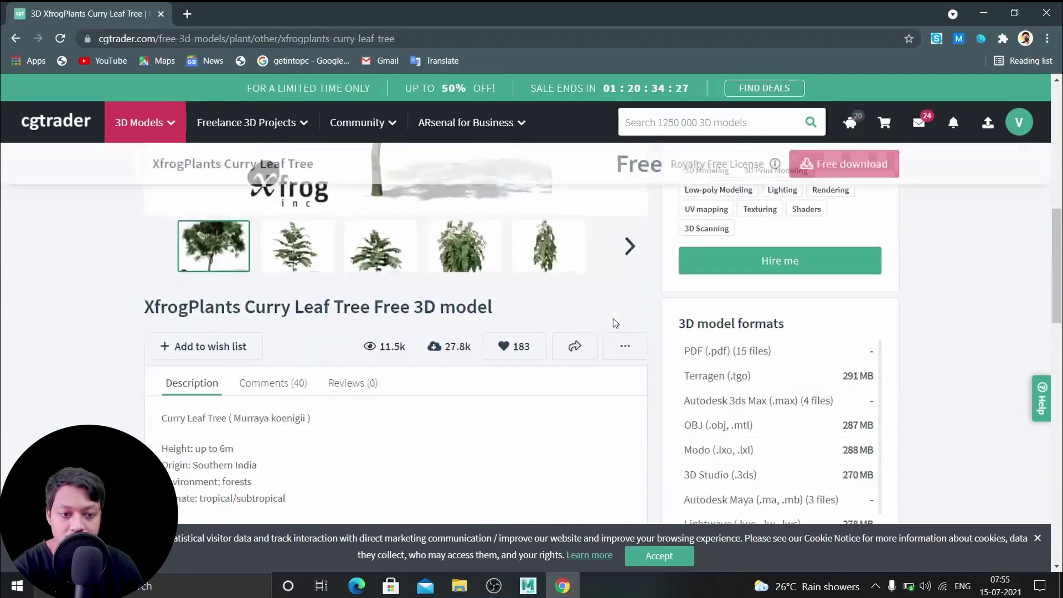
scroll(614, 318, down, 4)
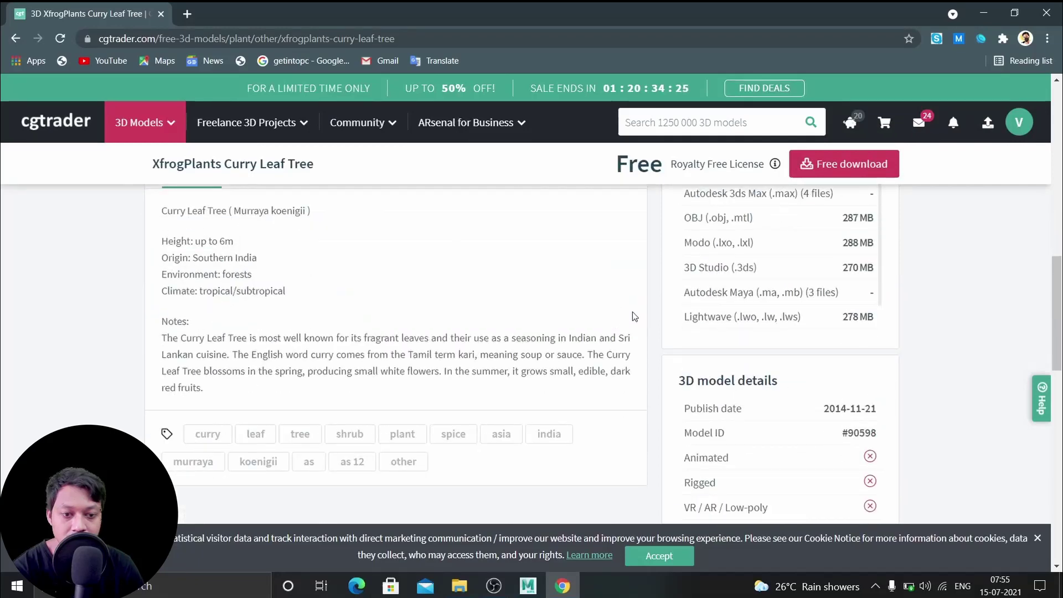
scroll(633, 311, up, 2)
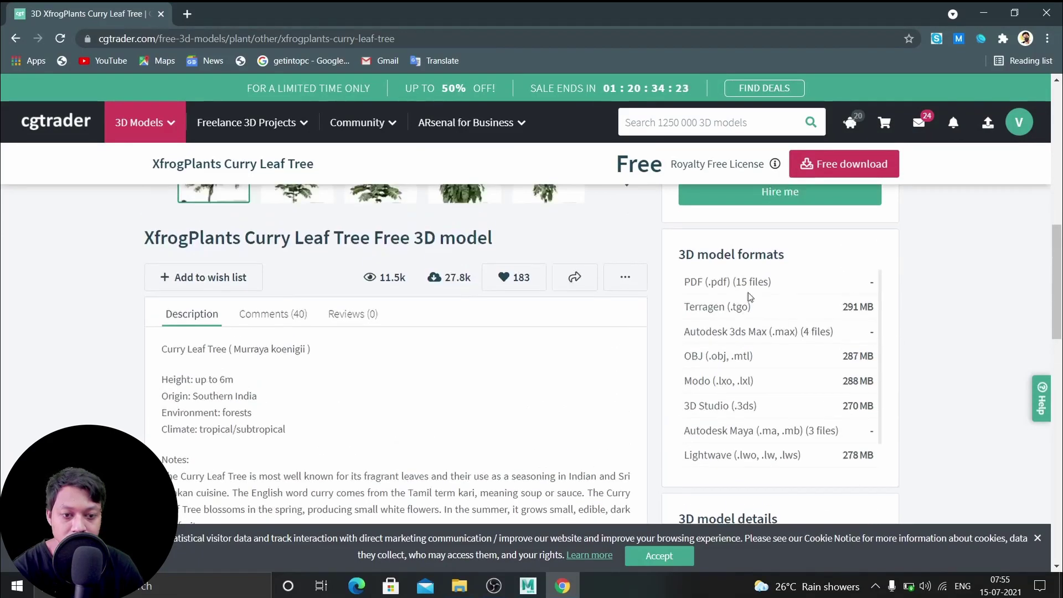
scroll(836, 342, up, 6)
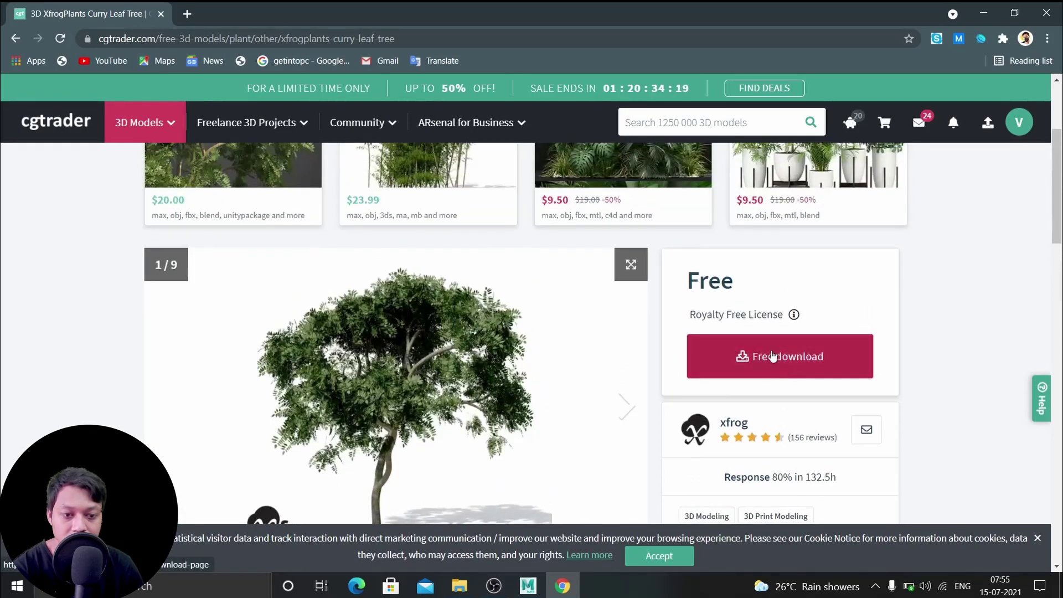
click(787, 359)
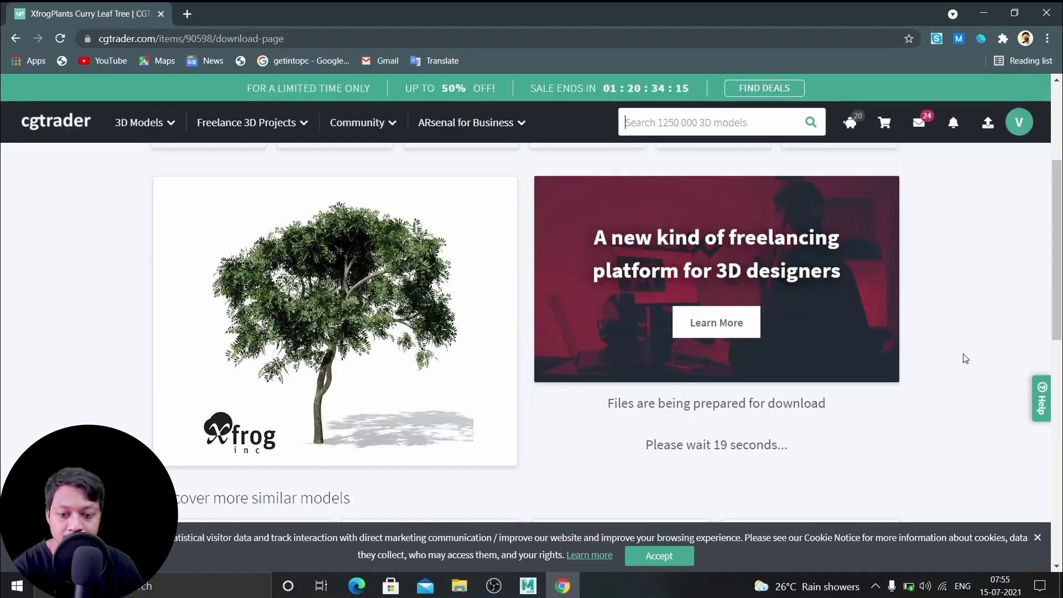
Wait on the download page until the Curry Leaf Tree zip files are listed
scroll(965, 359, down, 4)
scroll(965, 359, up, 4)
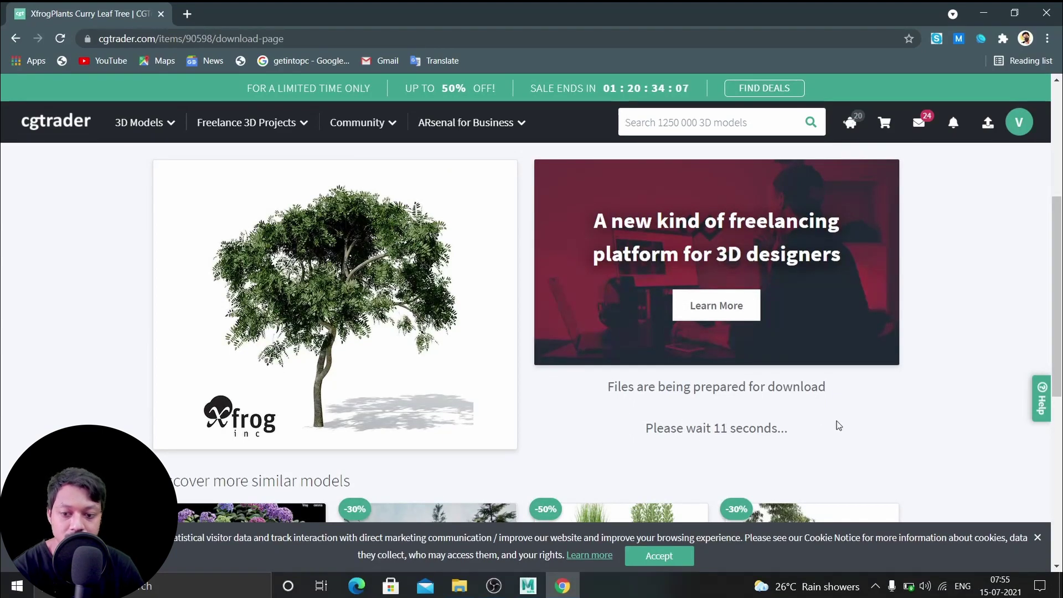
scroll(837, 422, up, 5)
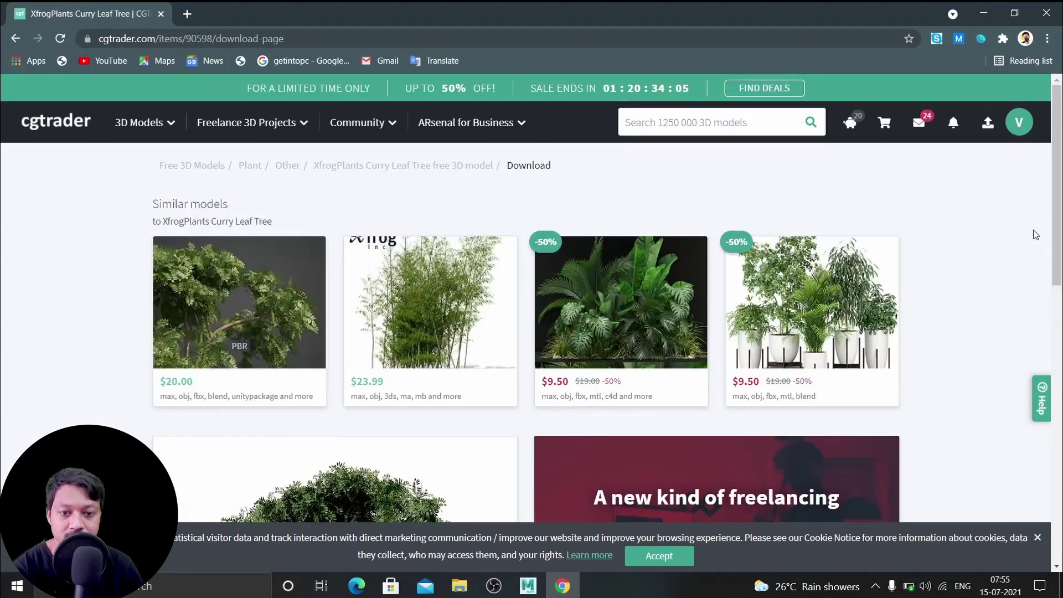
scroll(1058, 249, down, 5)
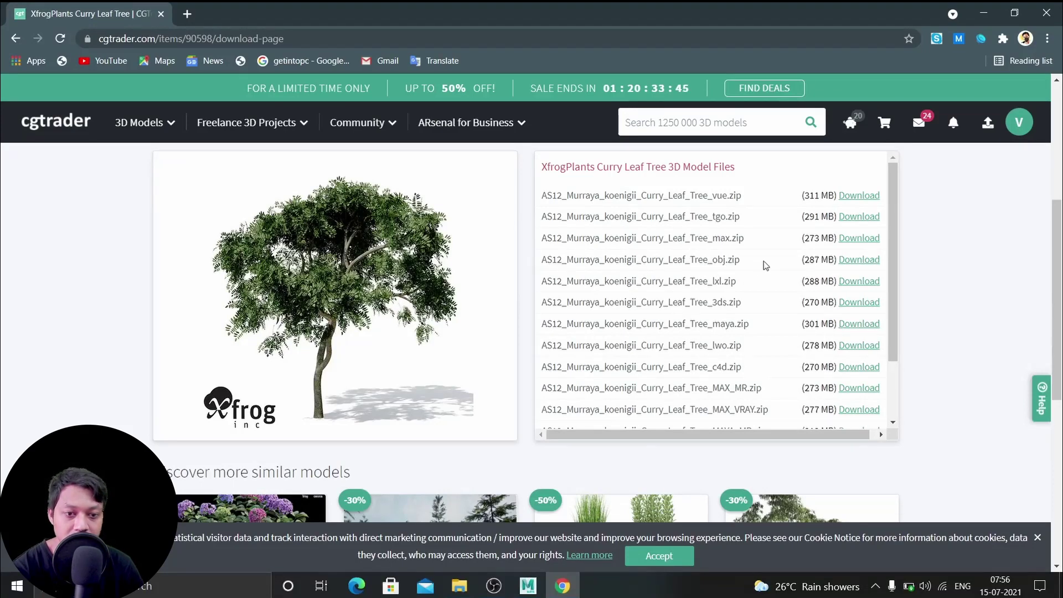
Download the Curry Leaf Tree obj.zip (287 MB) and review the other listed zips
click(870, 265)
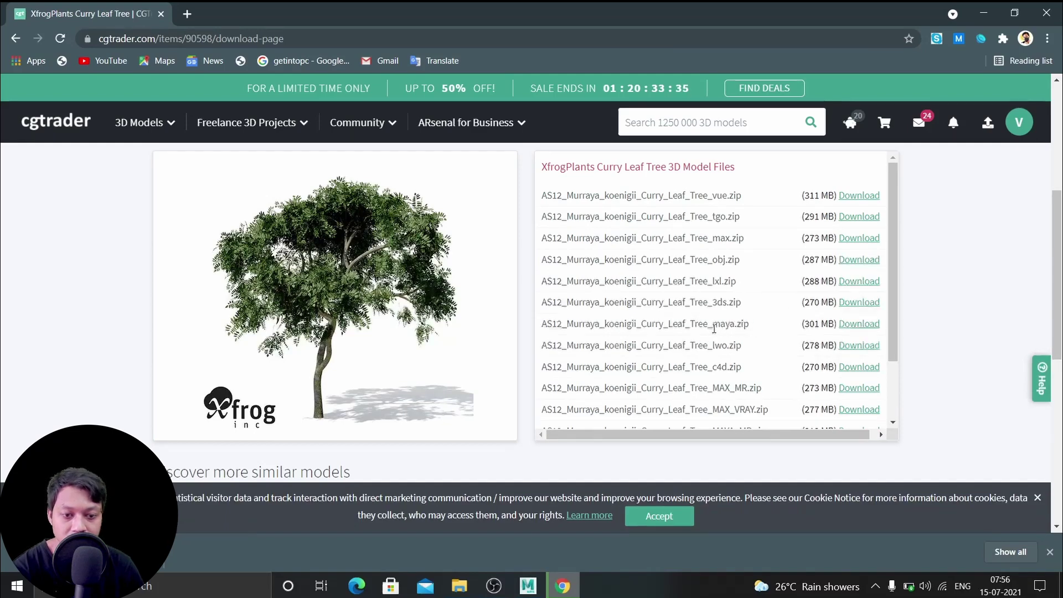
scroll(757, 356, down, 2)
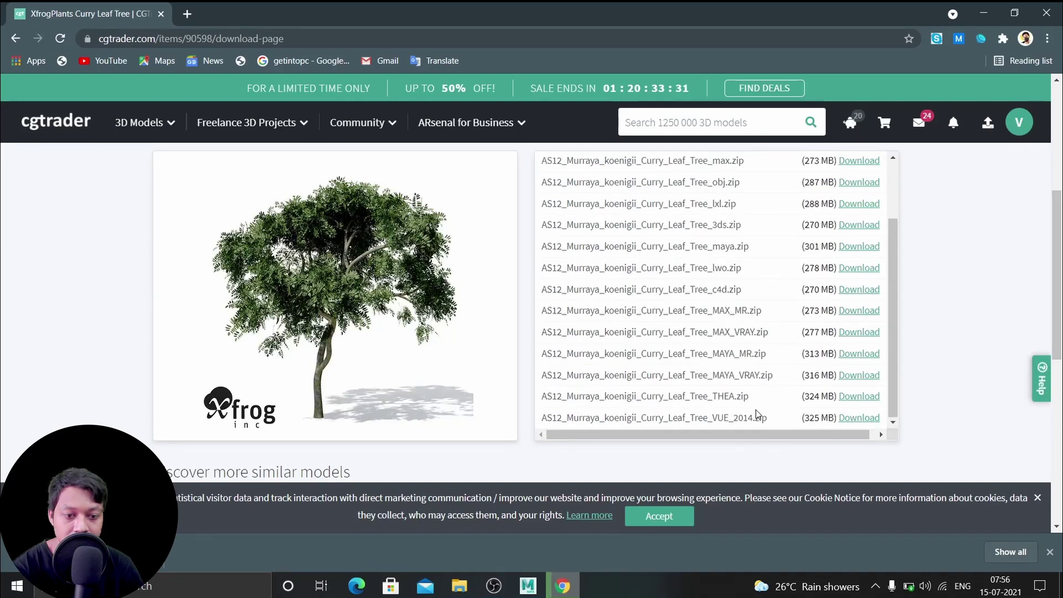
scroll(762, 356, up, 2)
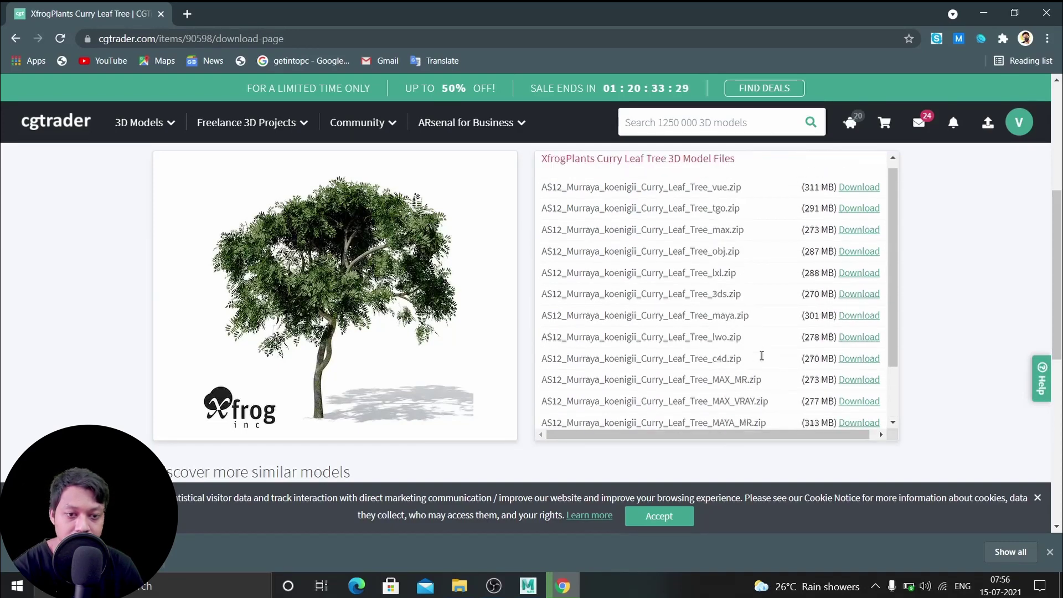
scroll(762, 361, up, 1)
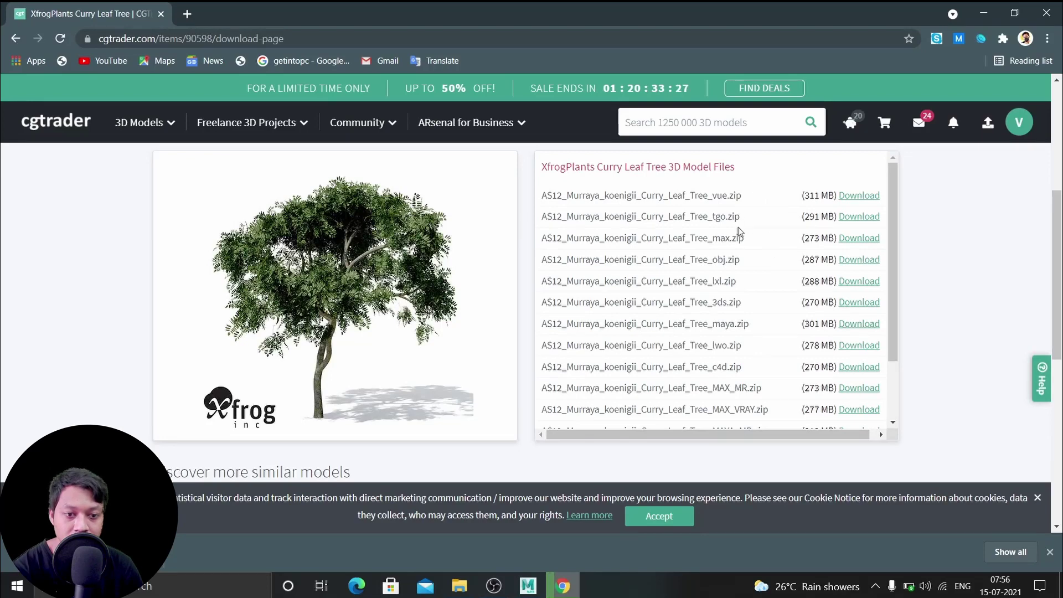
scroll(741, 354, down, 1)
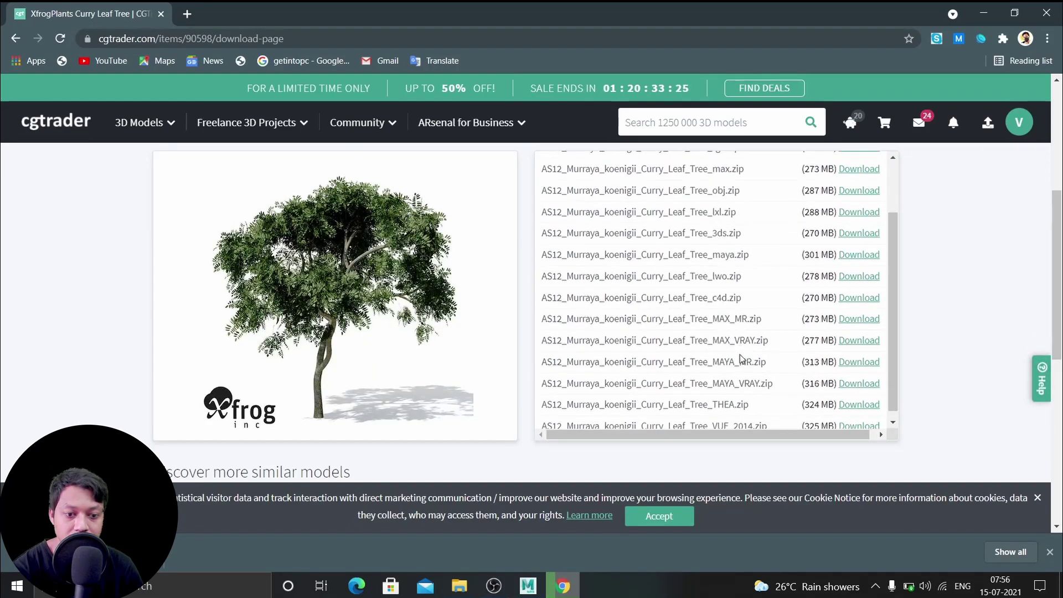
scroll(741, 358, down, 1)
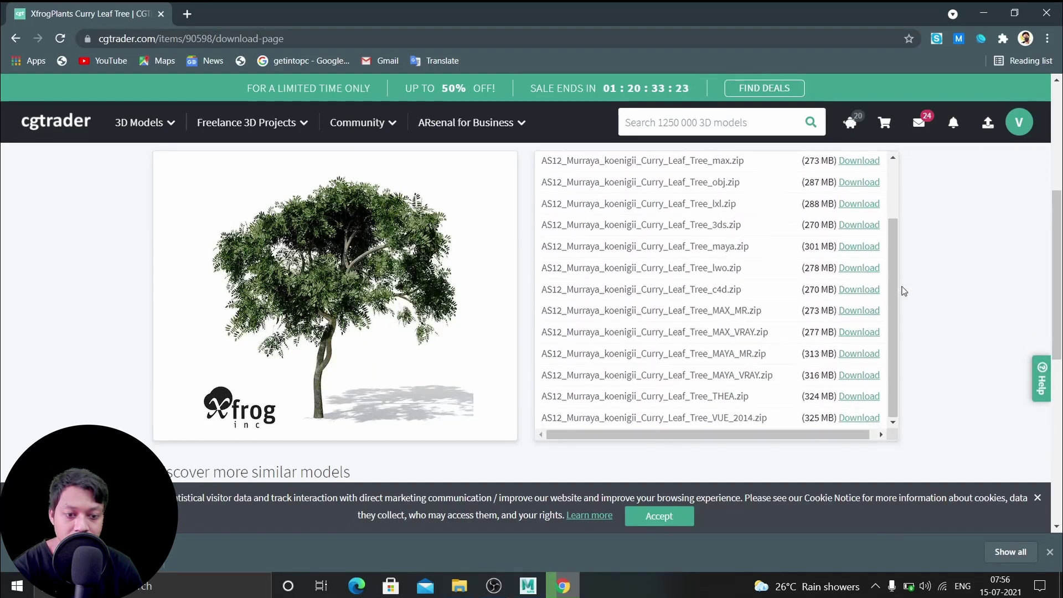
scroll(892, 305, up, 2)
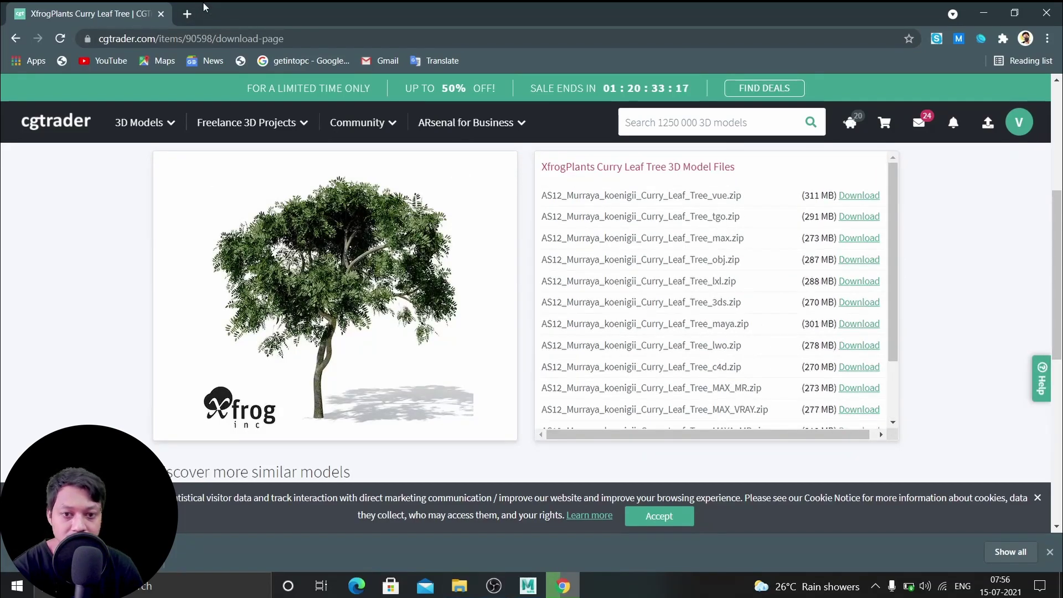
In a new tab, Google 'free 3d' and open the Free3D.com website
click(187, 14)
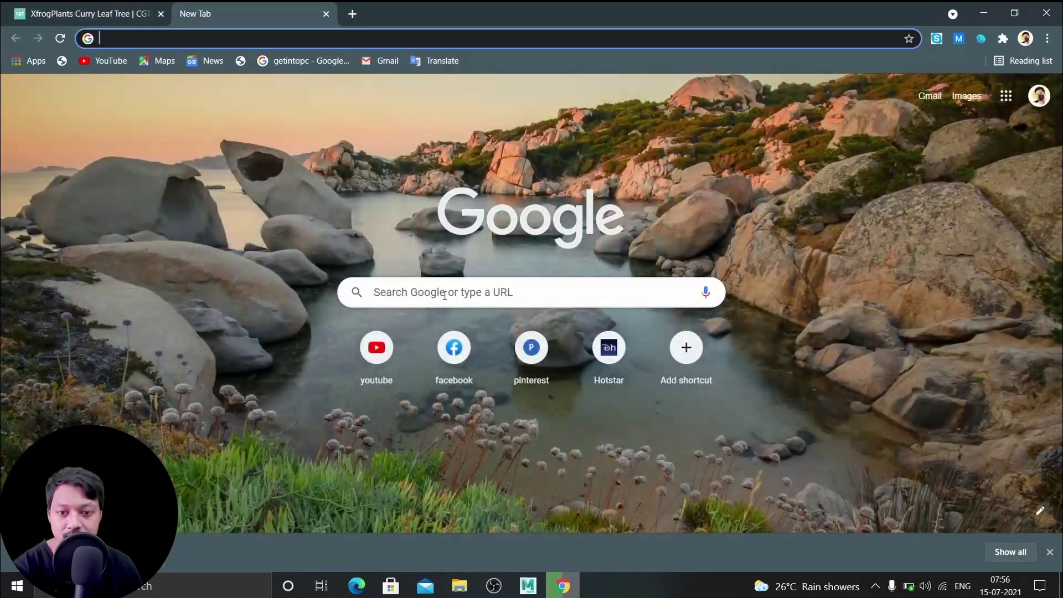
click(445, 293)
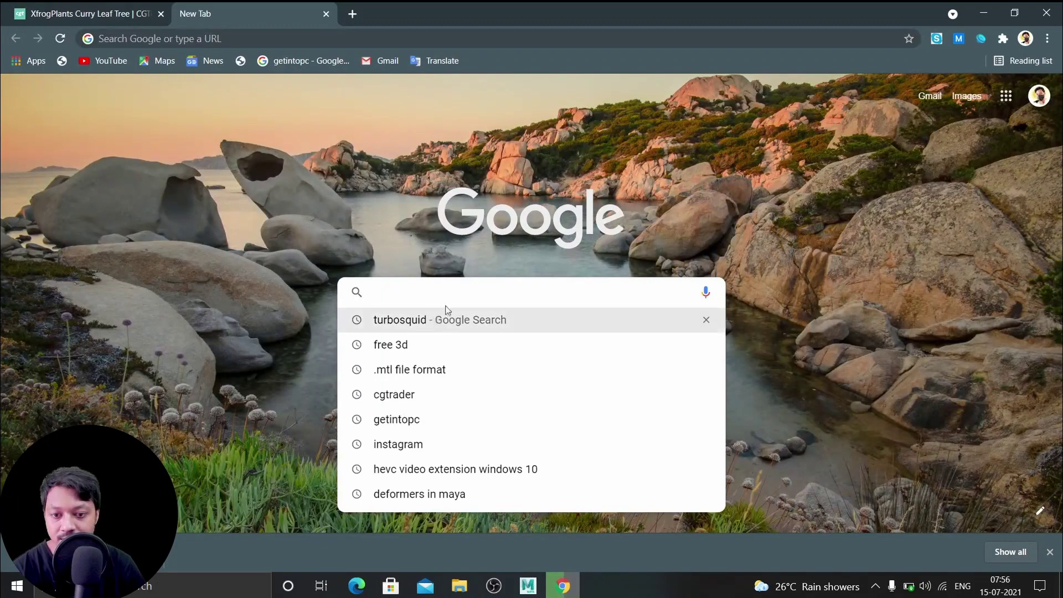
text(free)
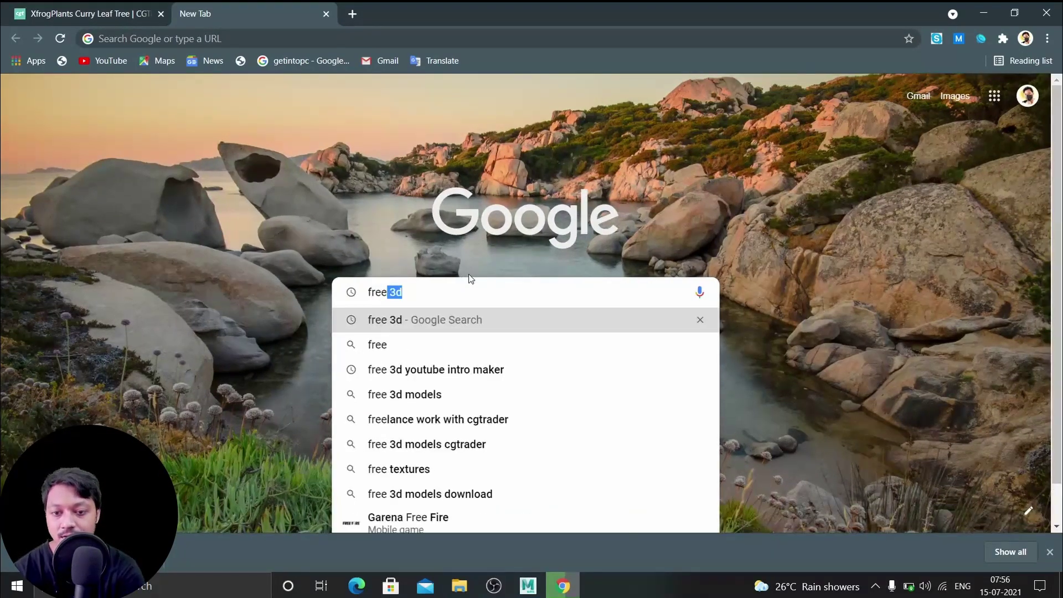
text( 3d)
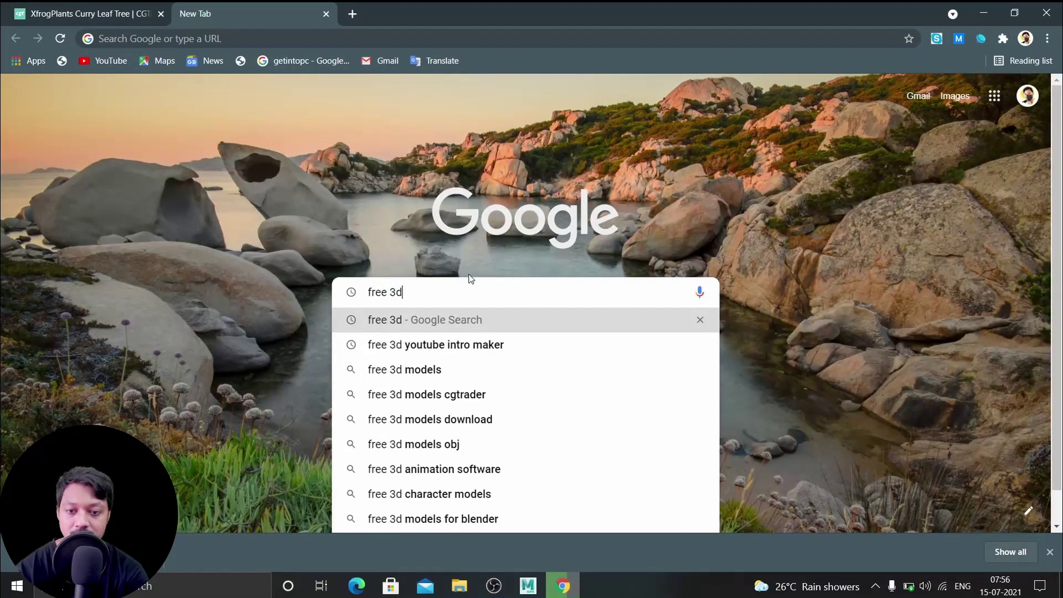
key(Return)
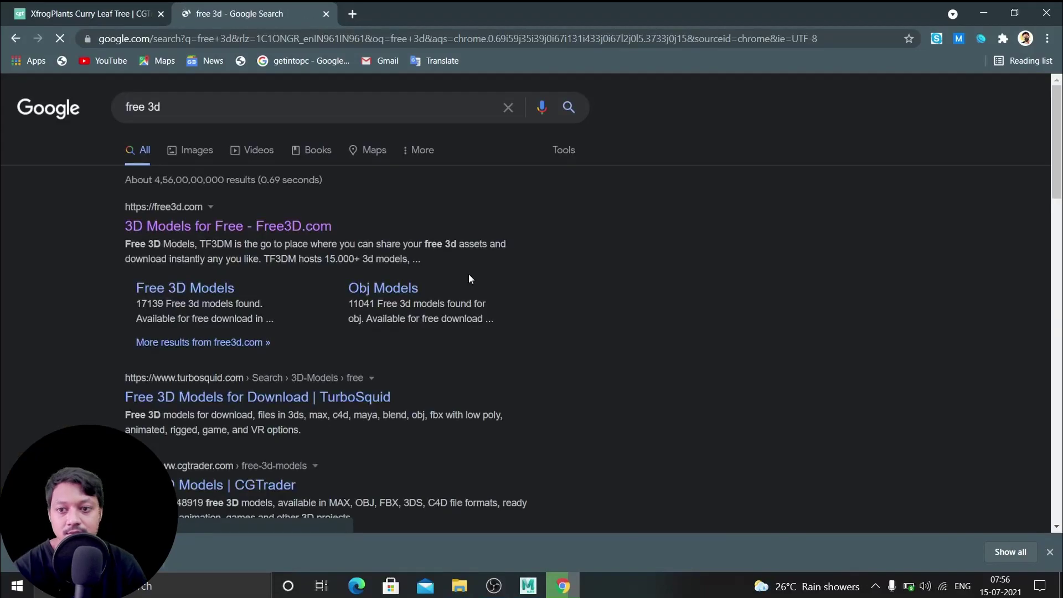
click(304, 232)
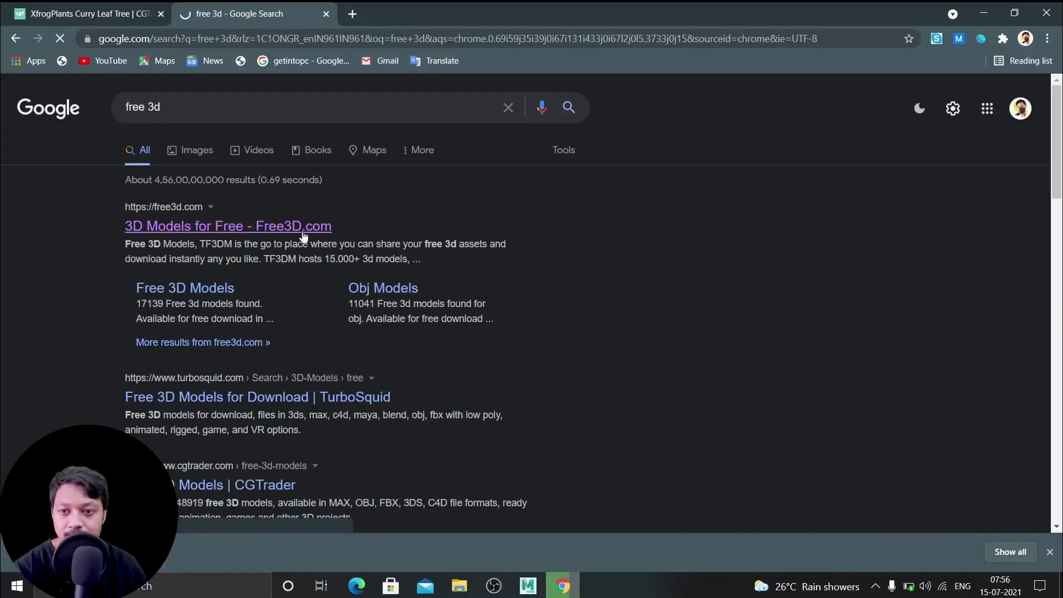
scroll(535, 224, down, 1)
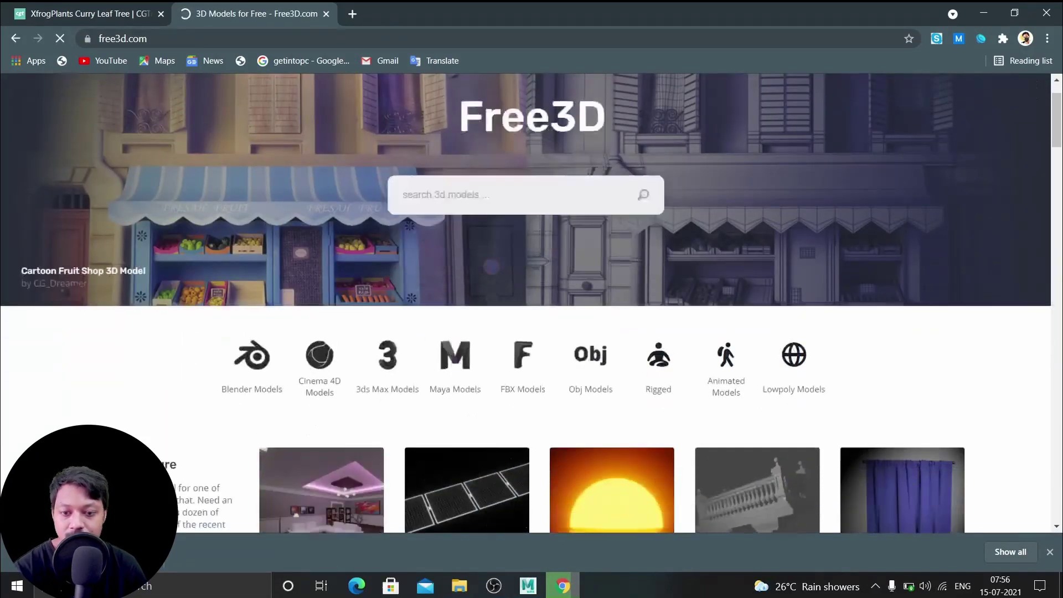
Show only Maya models on Free3D and scroll to Lamp Post 4
scroll(536, 225, down, 1)
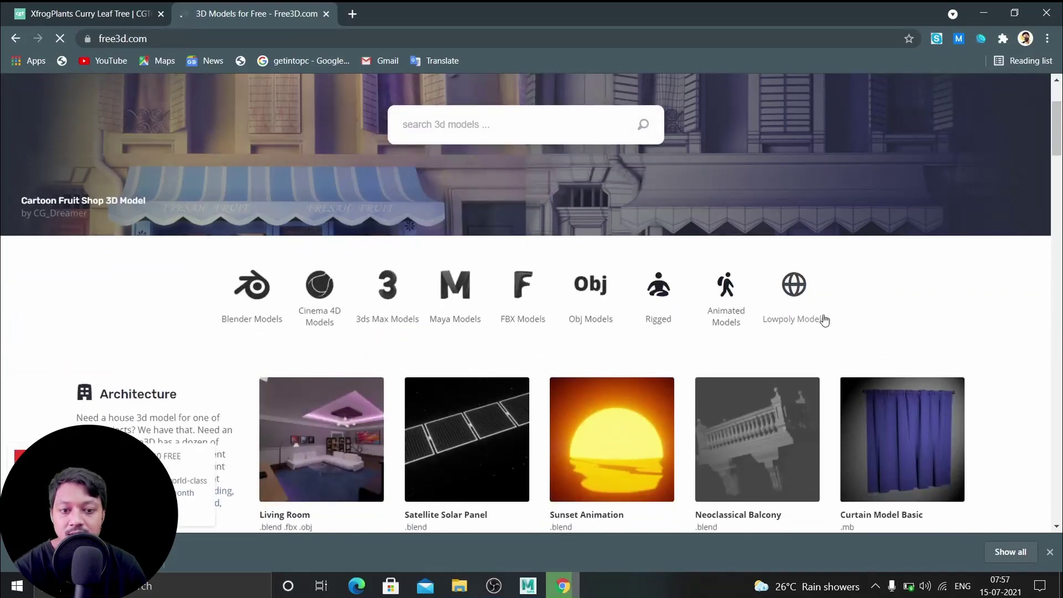
click(464, 290)
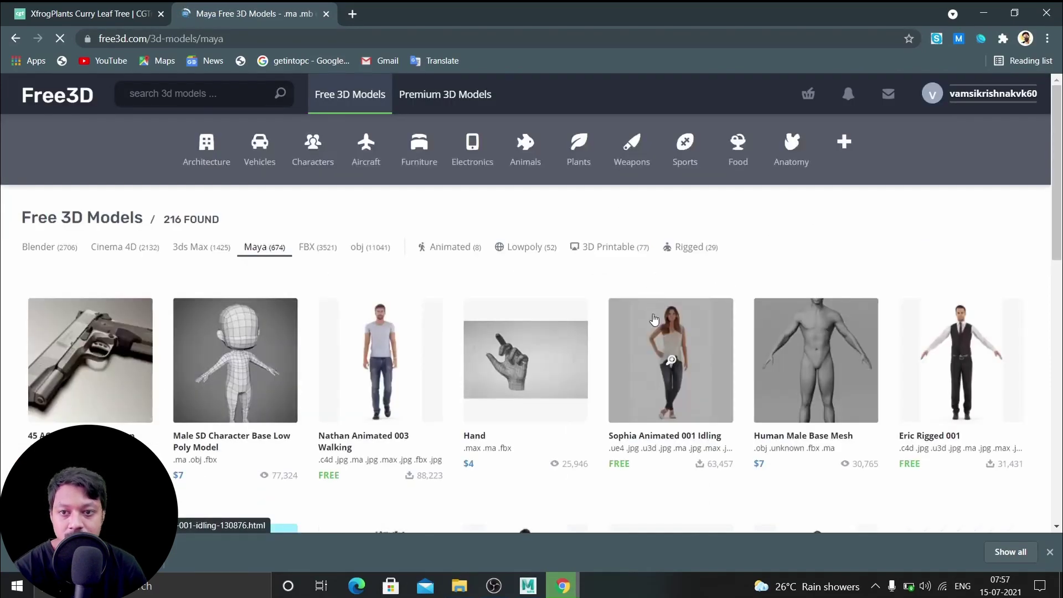
scroll(721, 299, down, 7)
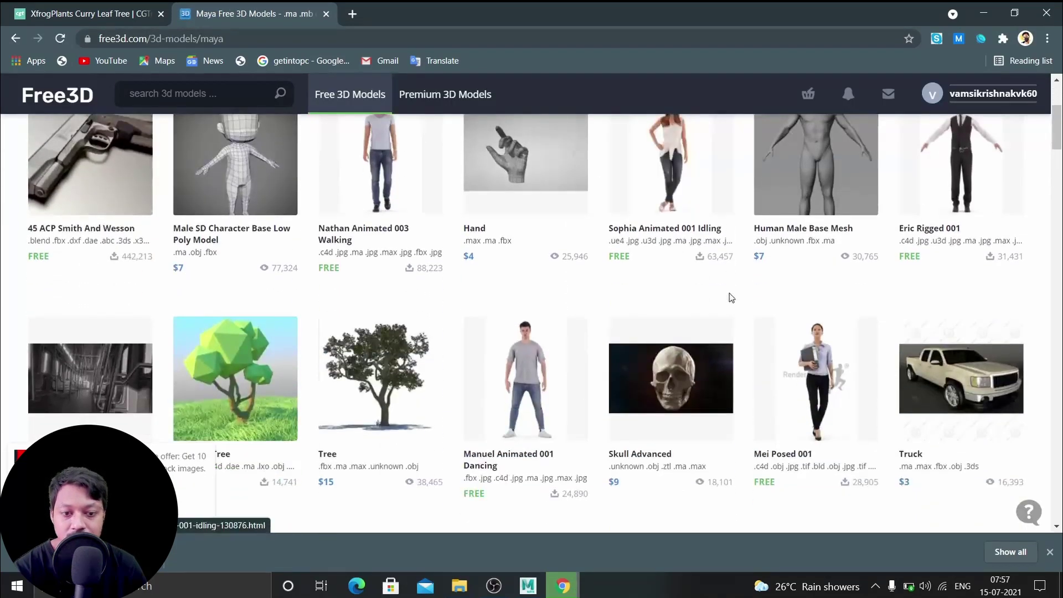
scroll(732, 300, down, 8)
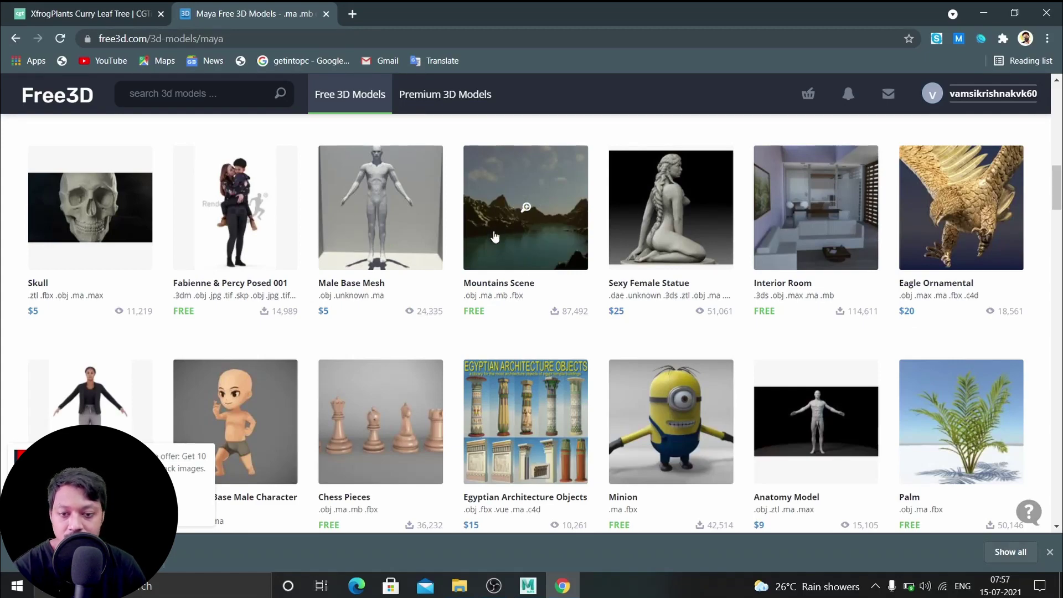
scroll(563, 249, down, 4)
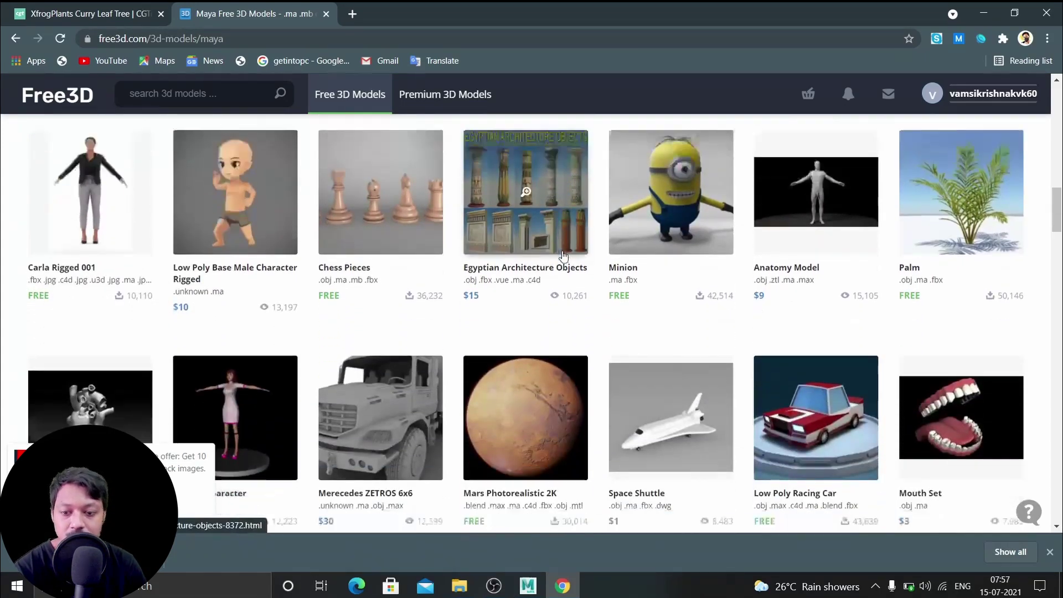
scroll(563, 255, down, 5)
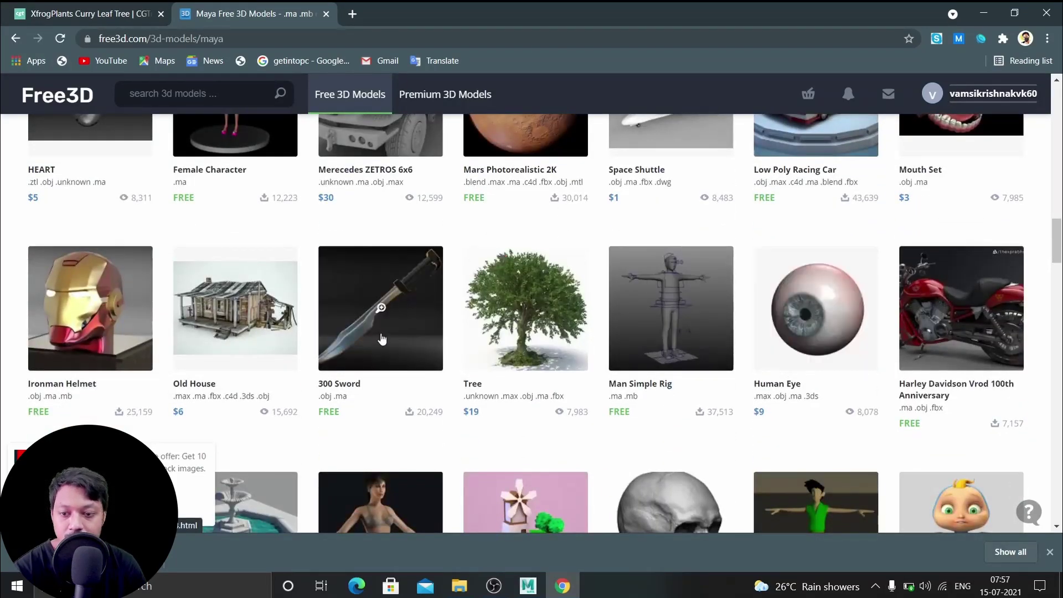
scroll(381, 339, down, 9)
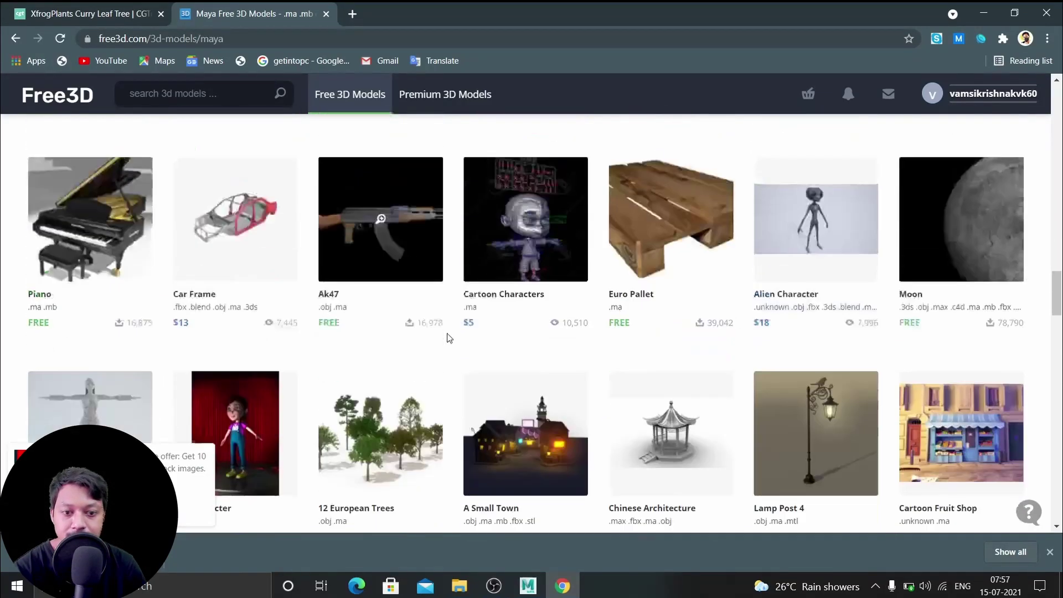
scroll(449, 338, down, 5)
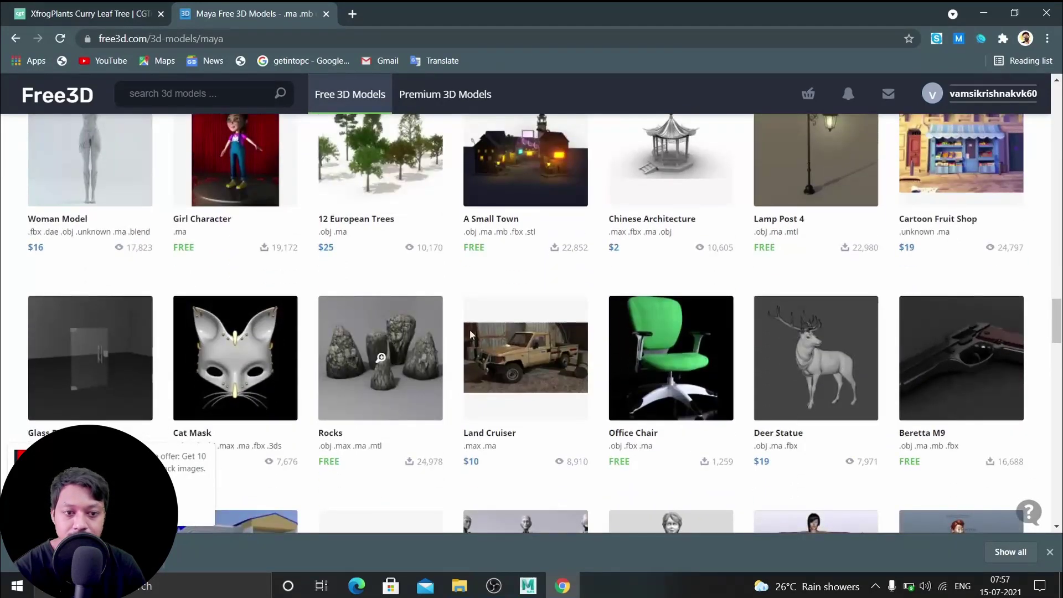
scroll(471, 335, up, 2)
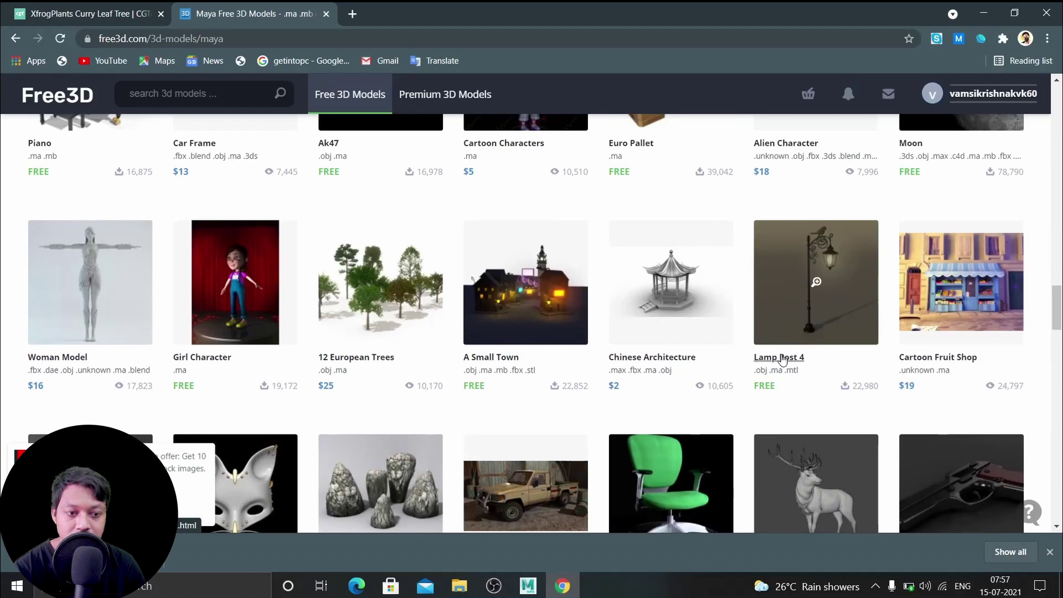
Download the Lamp Post 4 archive from its model page, then close that page
click(782, 358)
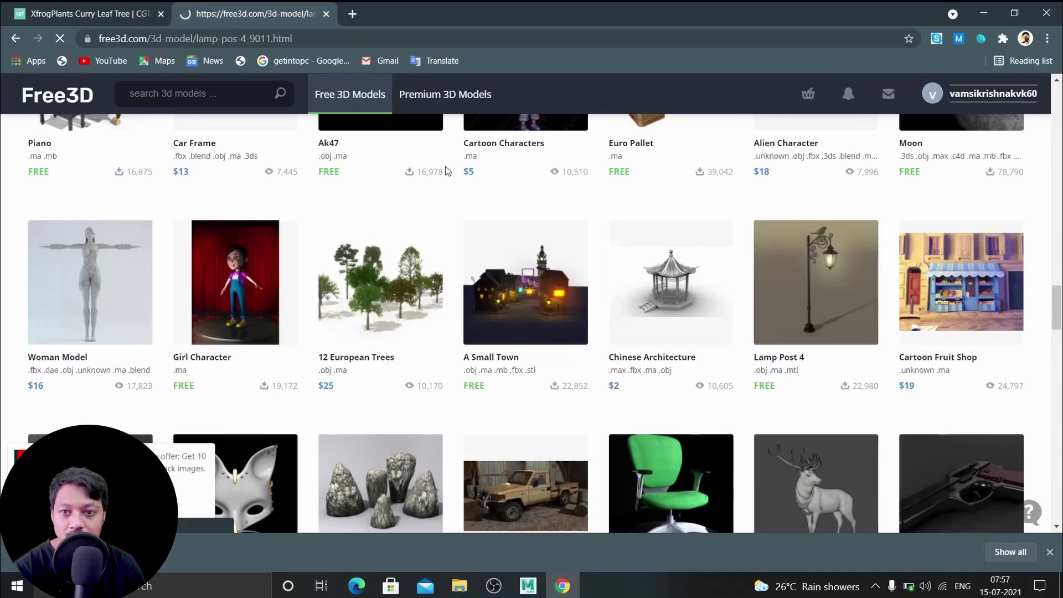
scroll(551, 316, down, 4)
scroll(929, 271, up, 4)
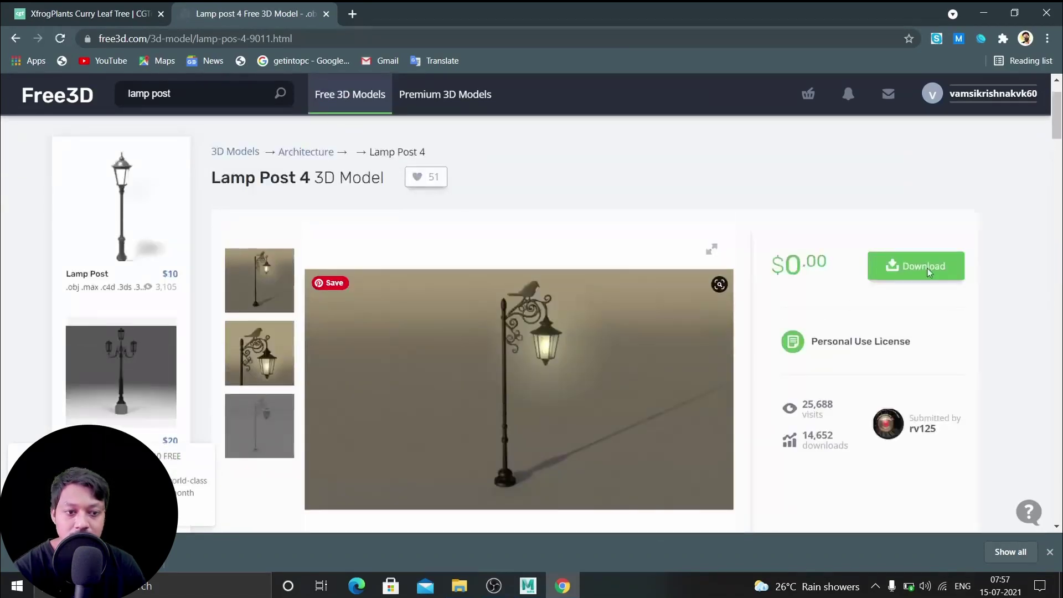
click(929, 271)
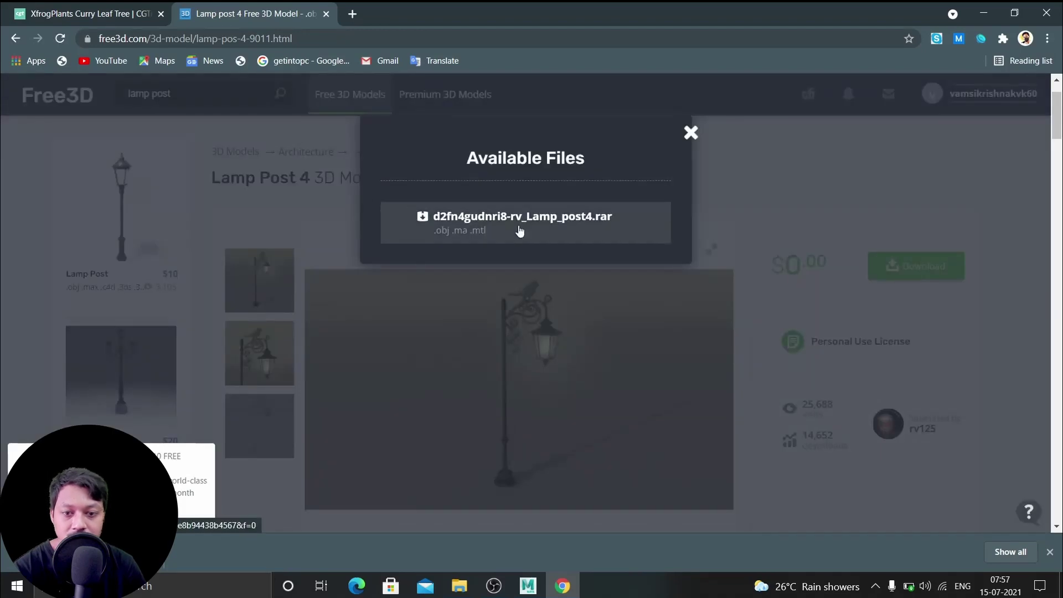
click(465, 219)
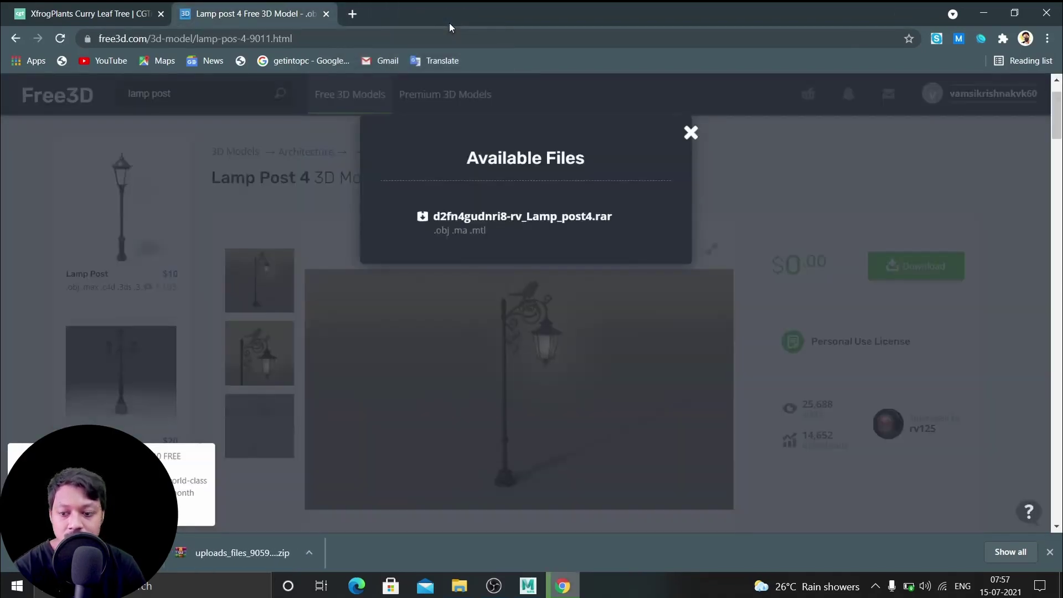
click(327, 14)
Search Google for 'turbosquid' in a new Chrome tab
click(187, 17)
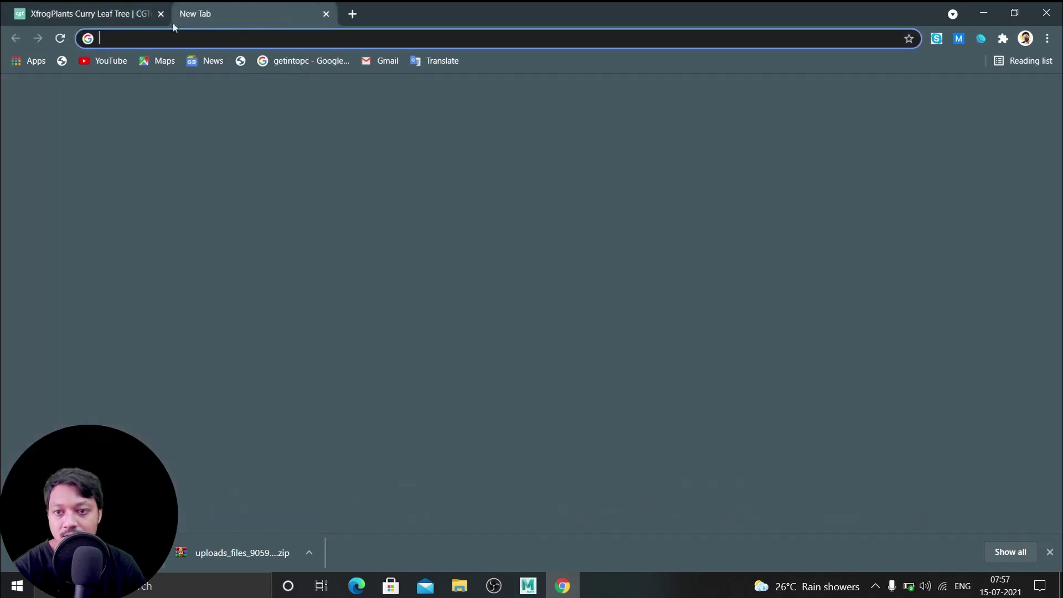
click(554, 292)
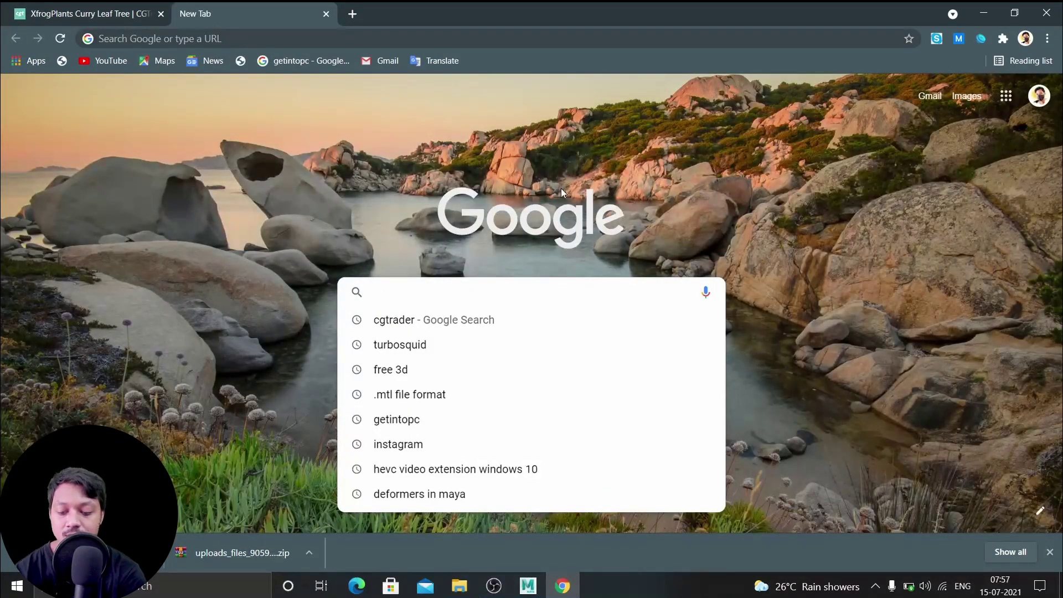
text(tur)
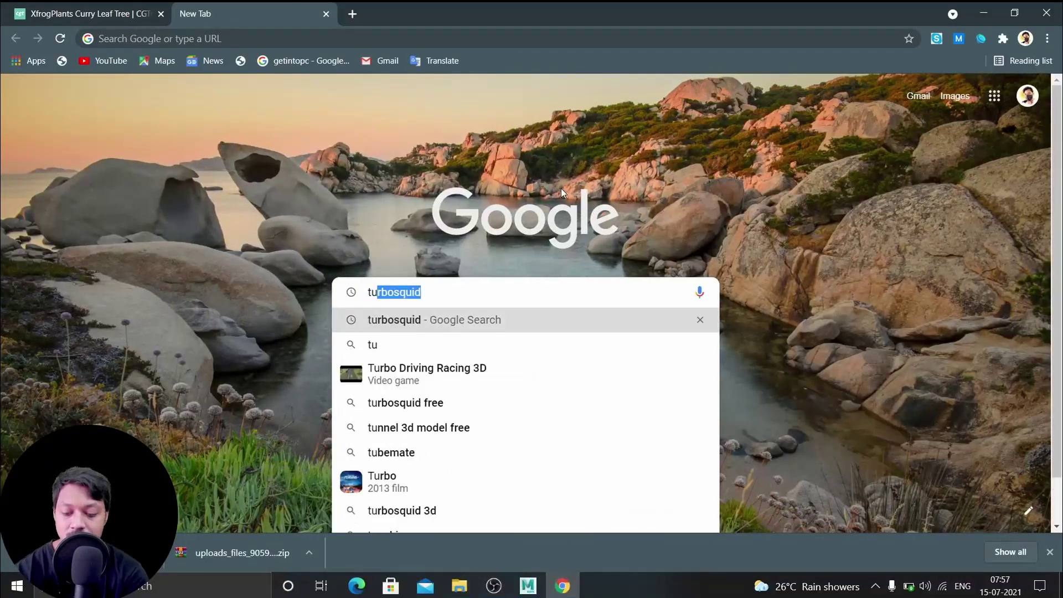
text(bos)
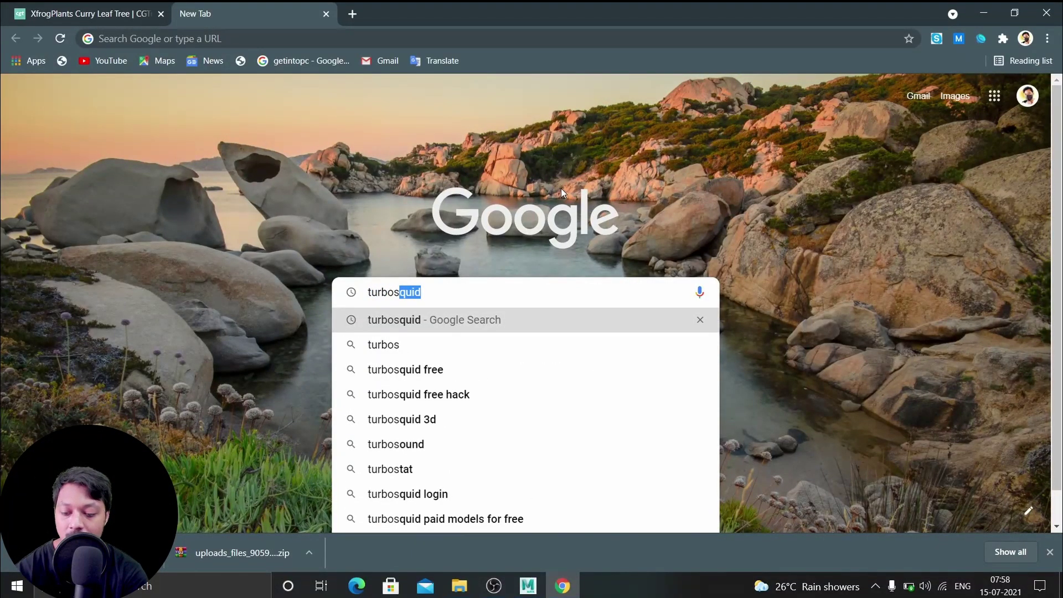
text(quid)
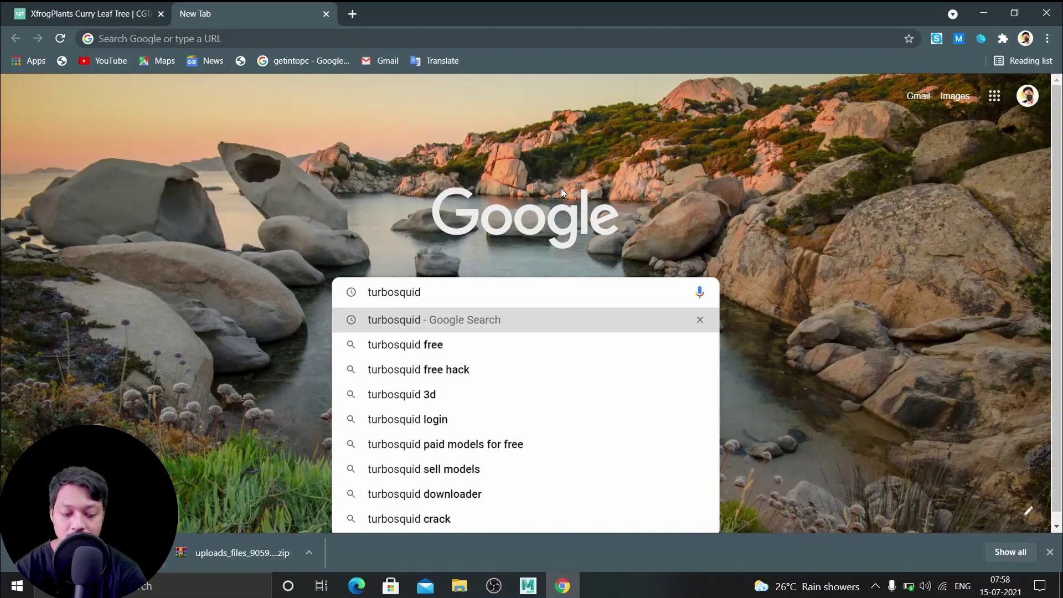
key(Return)
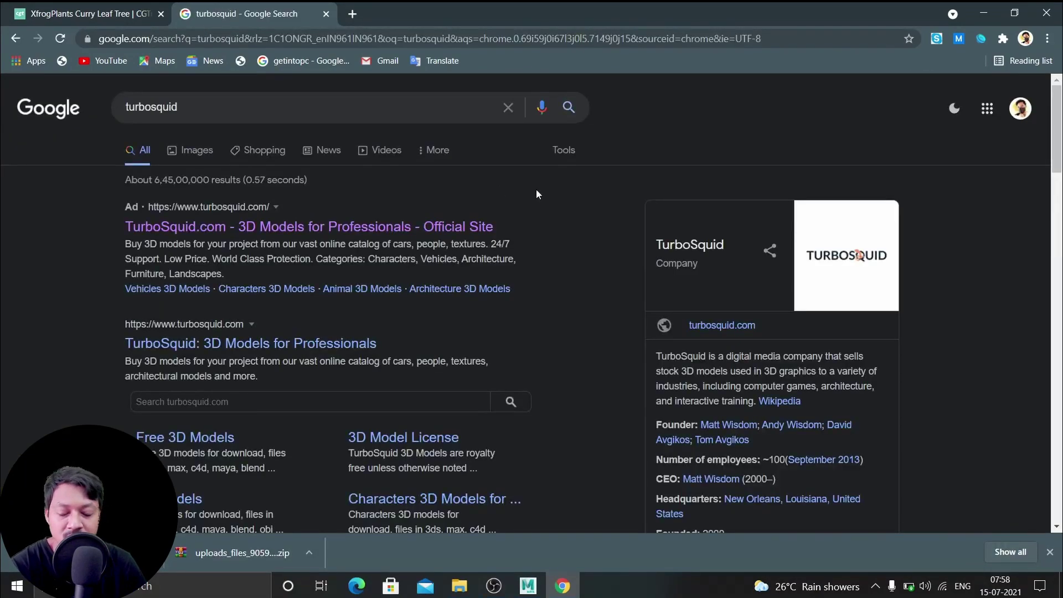
Go to the official TurboSquid site and search for 'free lamp models'
click(370, 233)
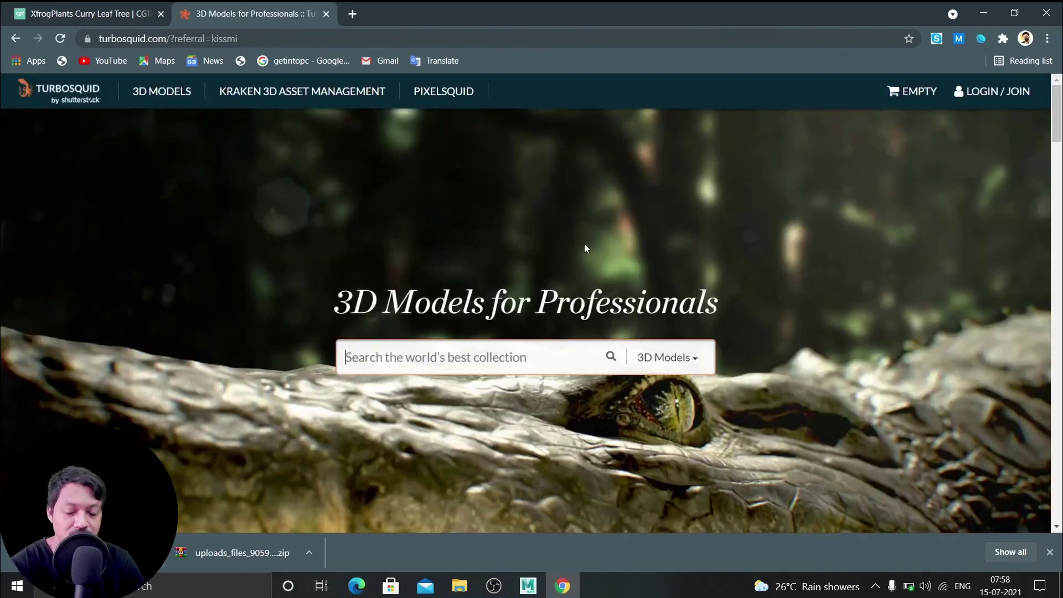
scroll(594, 236, down, 5)
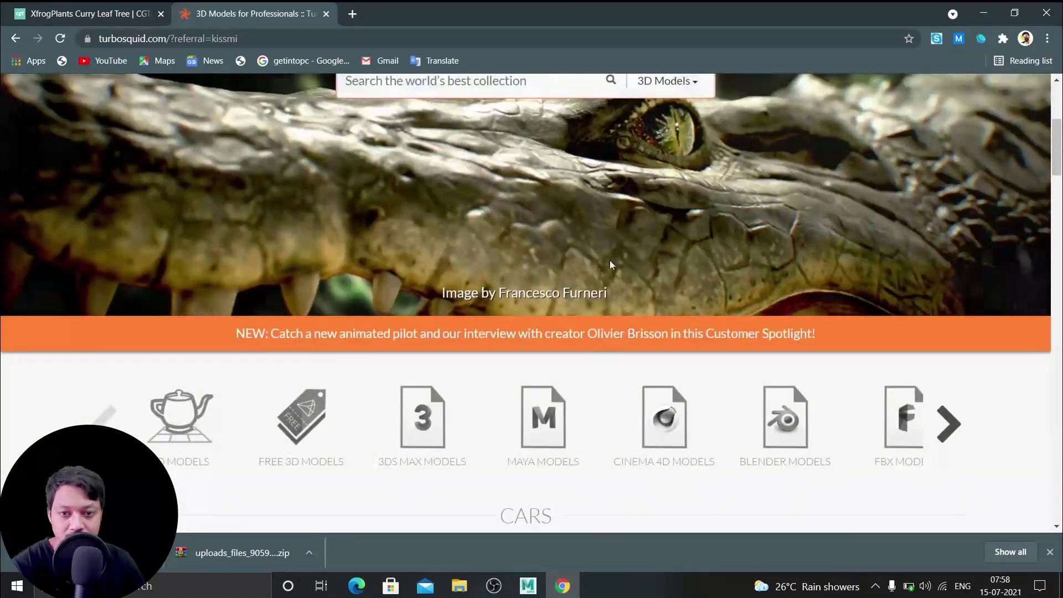
scroll(610, 260, up, 4)
scroll(610, 264, down, 8)
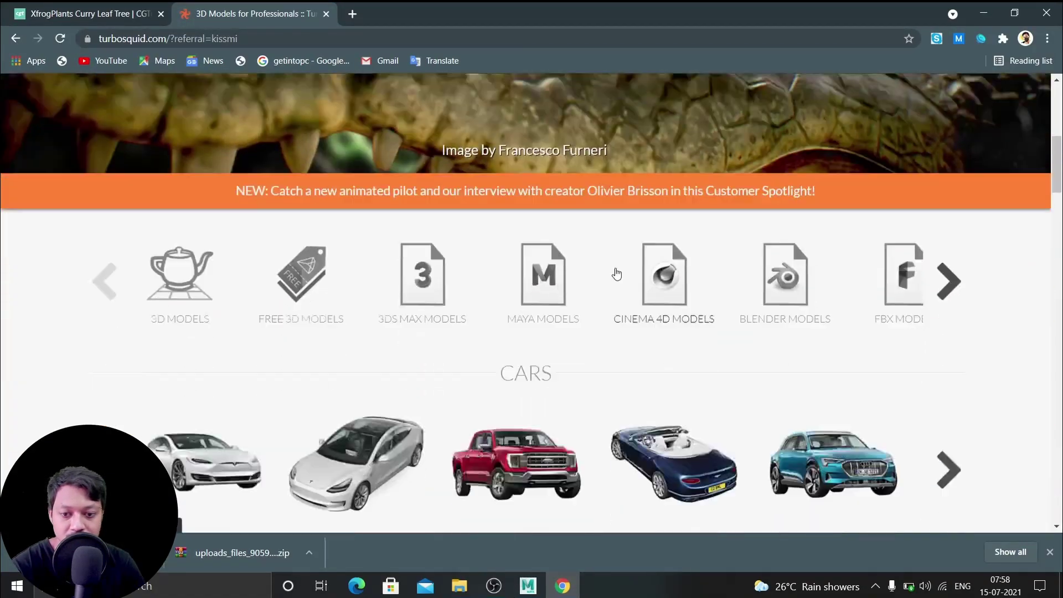
scroll(617, 274, down, 5)
scroll(618, 275, up, 14)
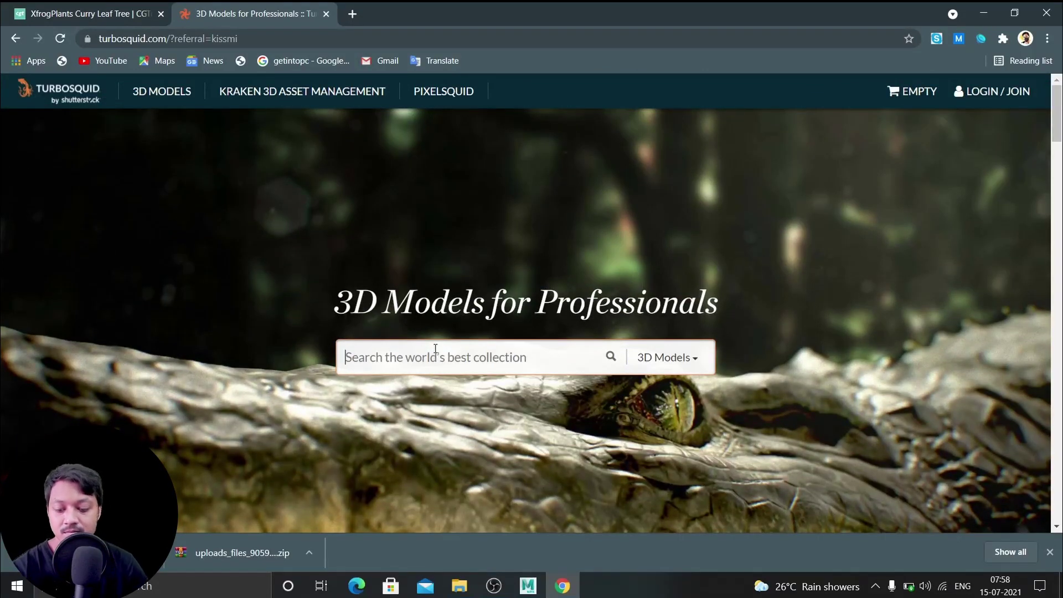
text(free)
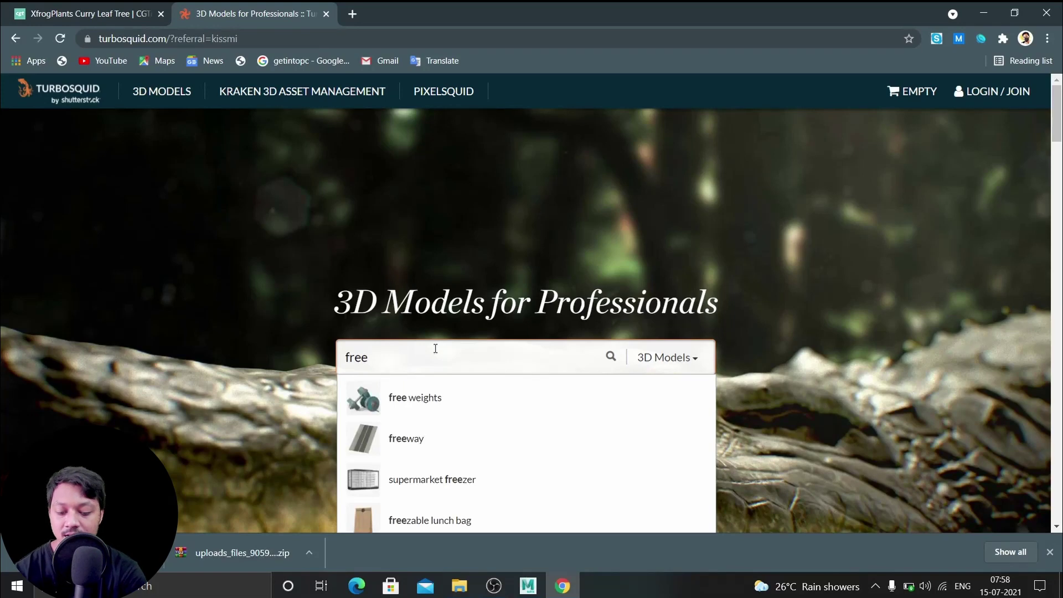
text( lamp mo)
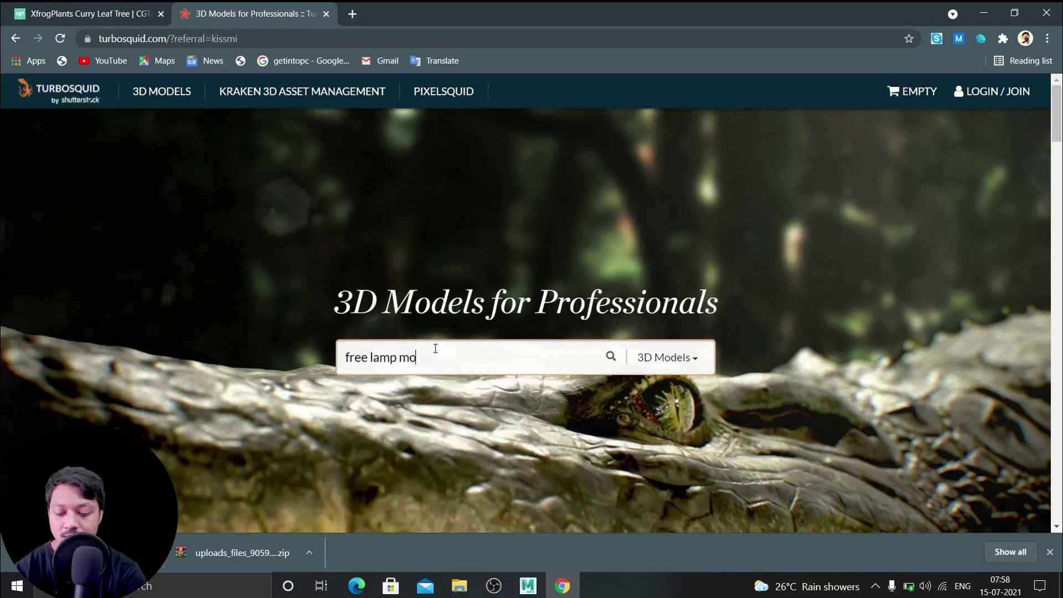
text(dels)
key(Return)
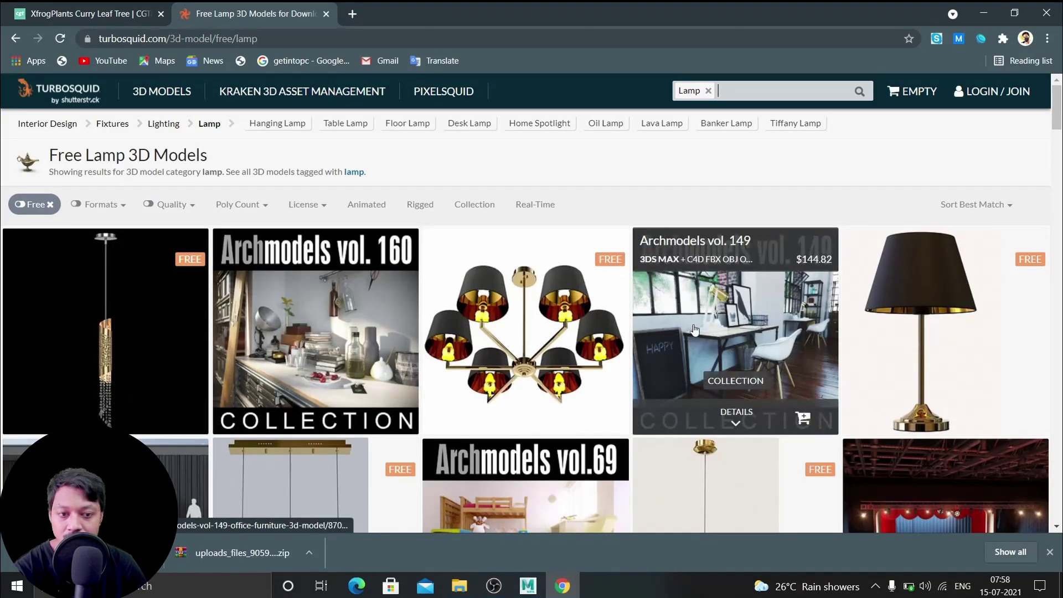
Open the free Conte LG1 lamp's page and start its download
scroll(699, 331, down, 1)
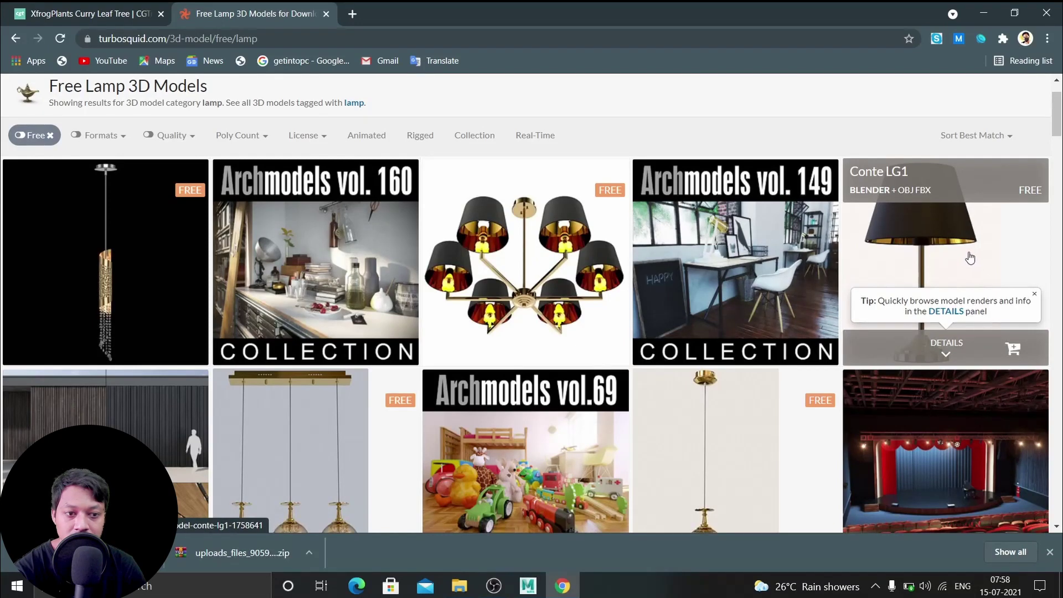
click(915, 248)
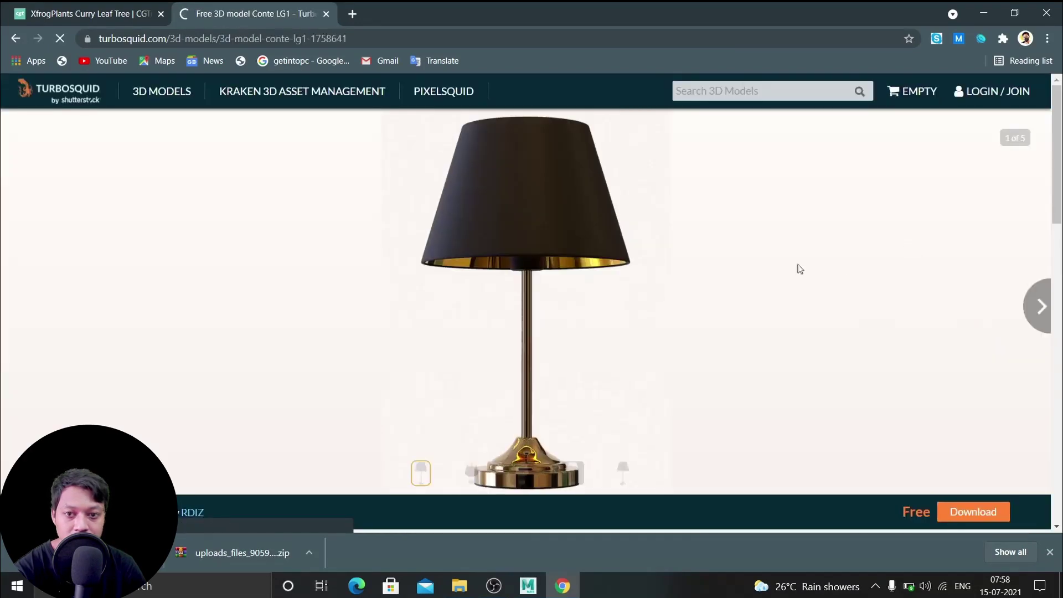
click(972, 98)
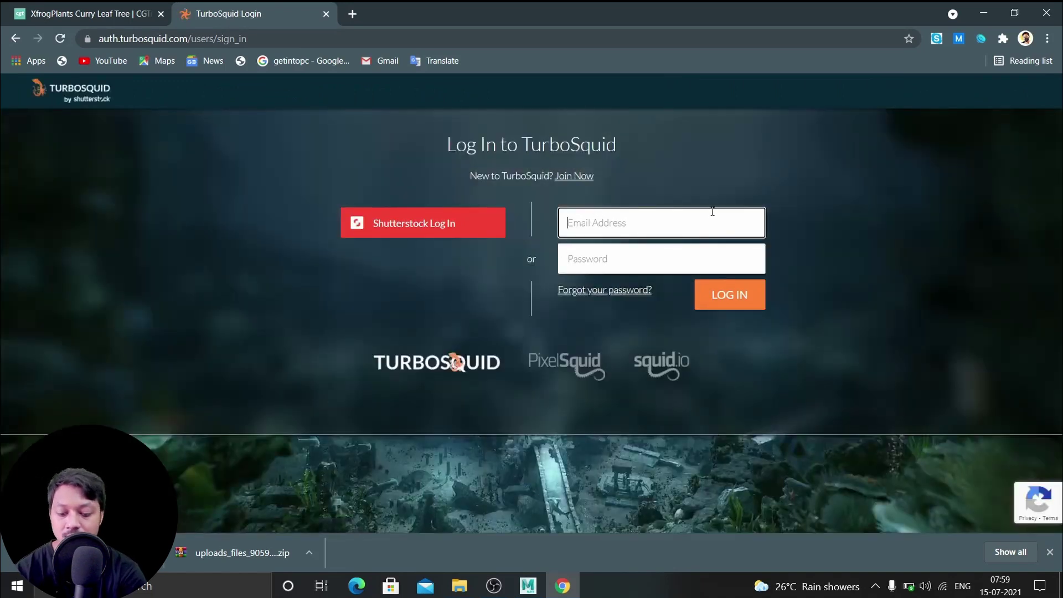
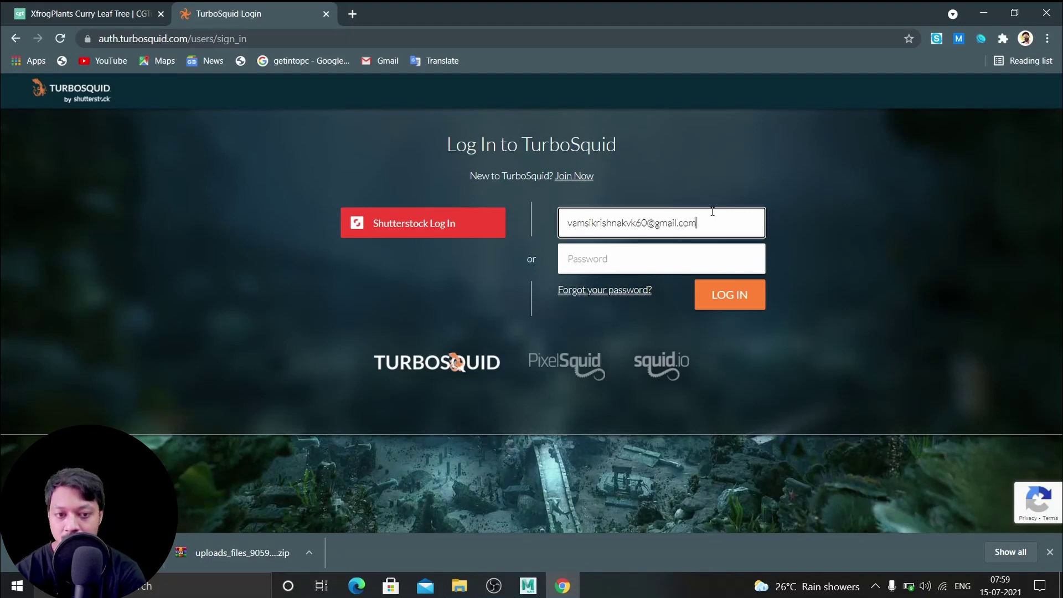
Log in to TurboSquid with the account e-mail address and password
click(696, 259)
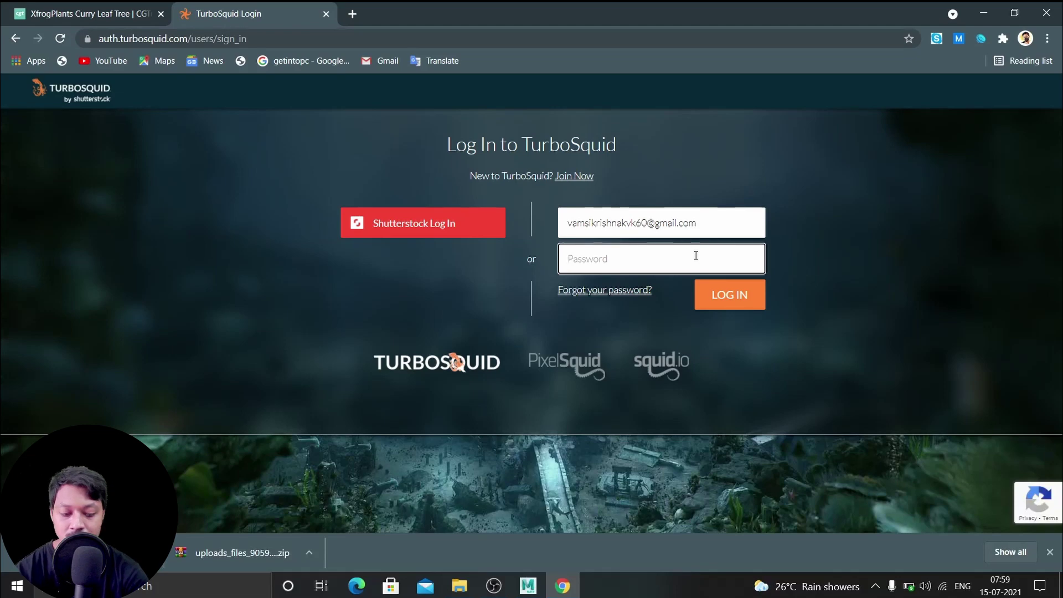
text(•)
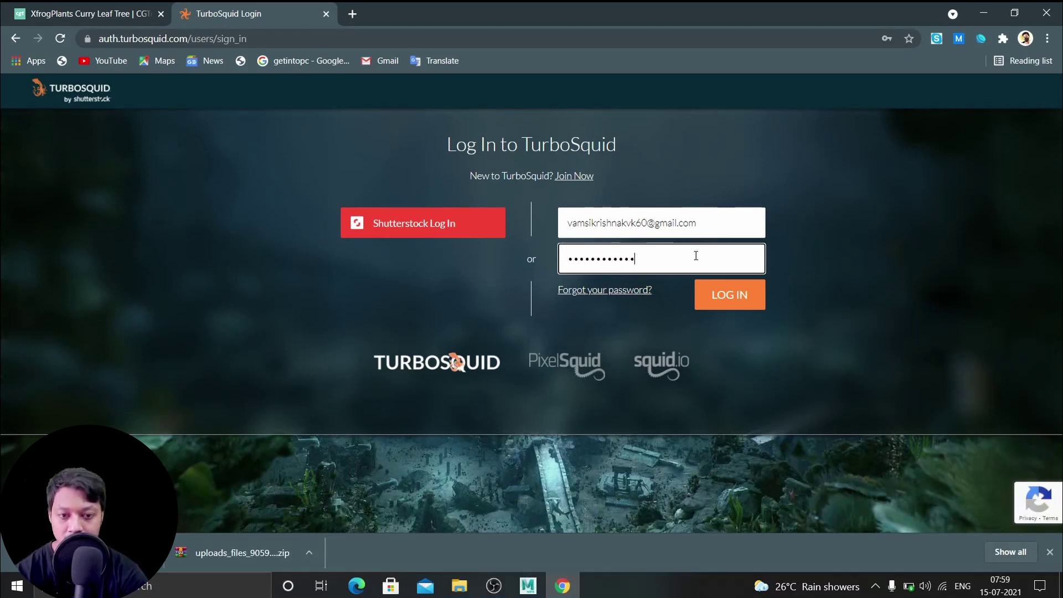
text(•••)
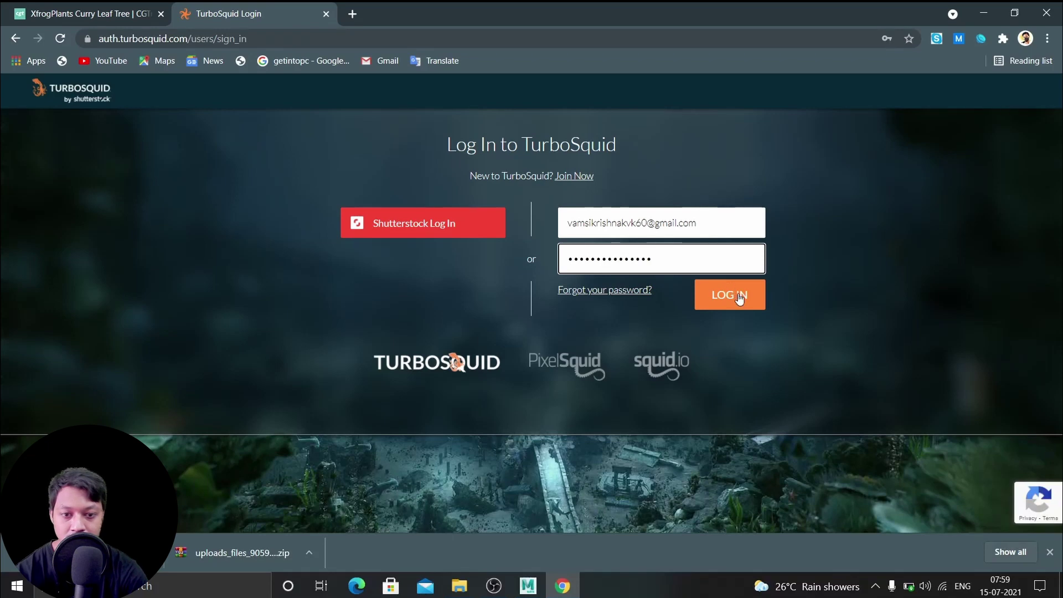
click(739, 296)
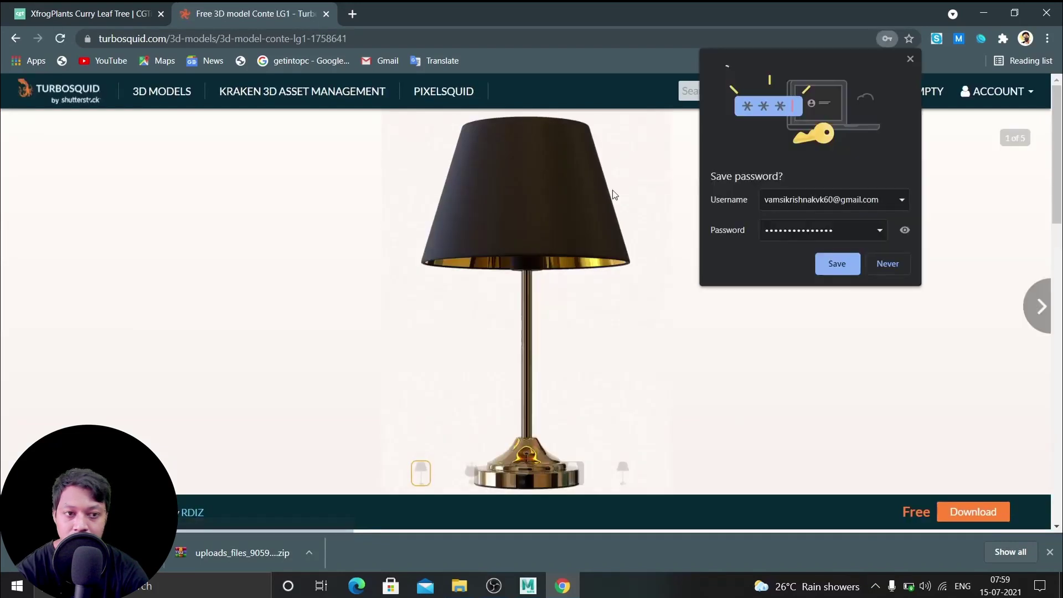
Save the login in Chrome, then claim the free Conte LG1 lamp download
click(836, 263)
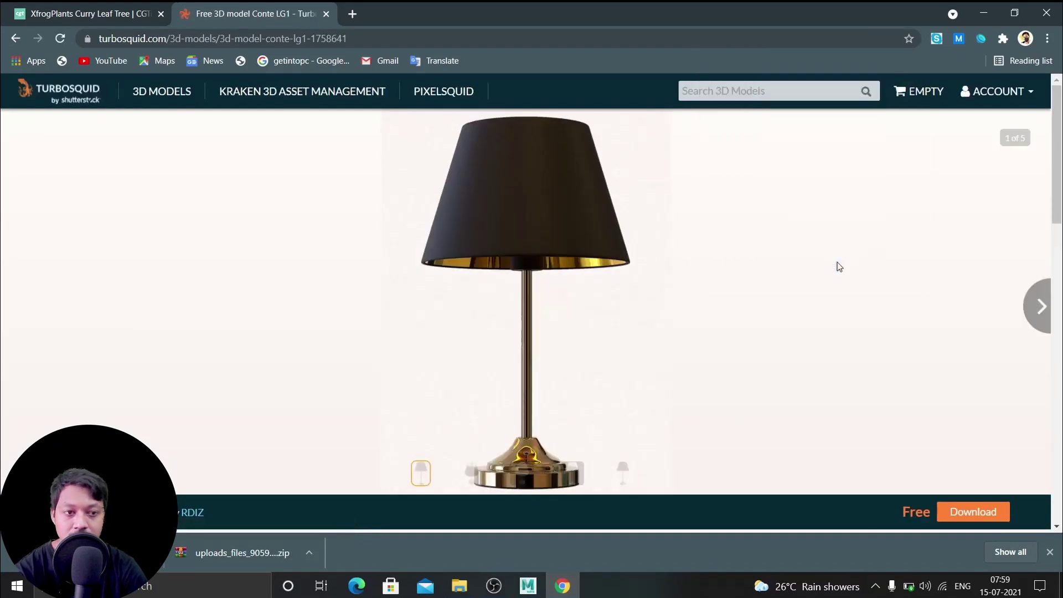
scroll(824, 267, down, 5)
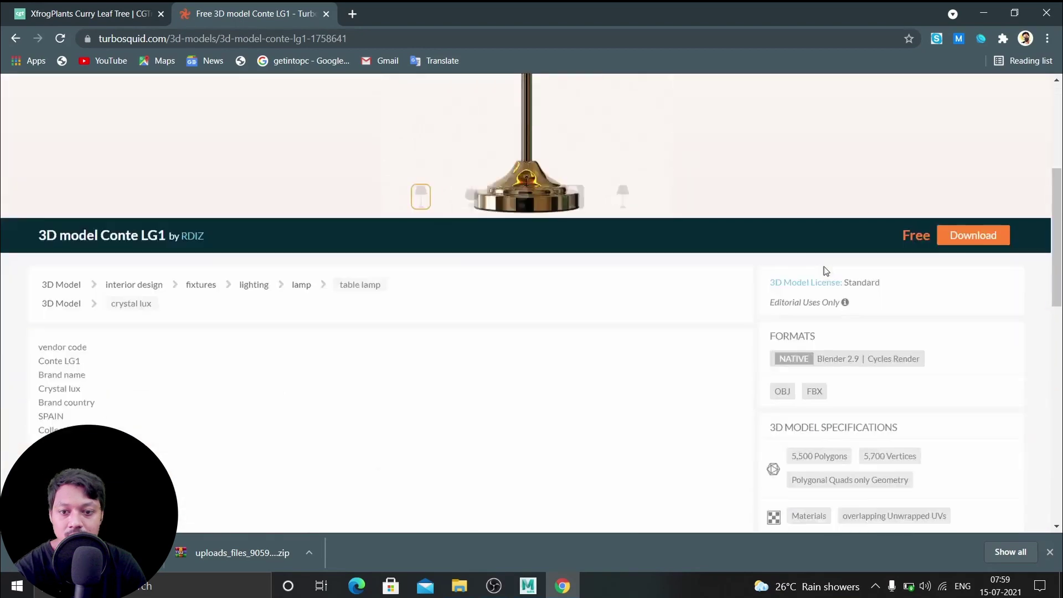
scroll(825, 267, down, 1)
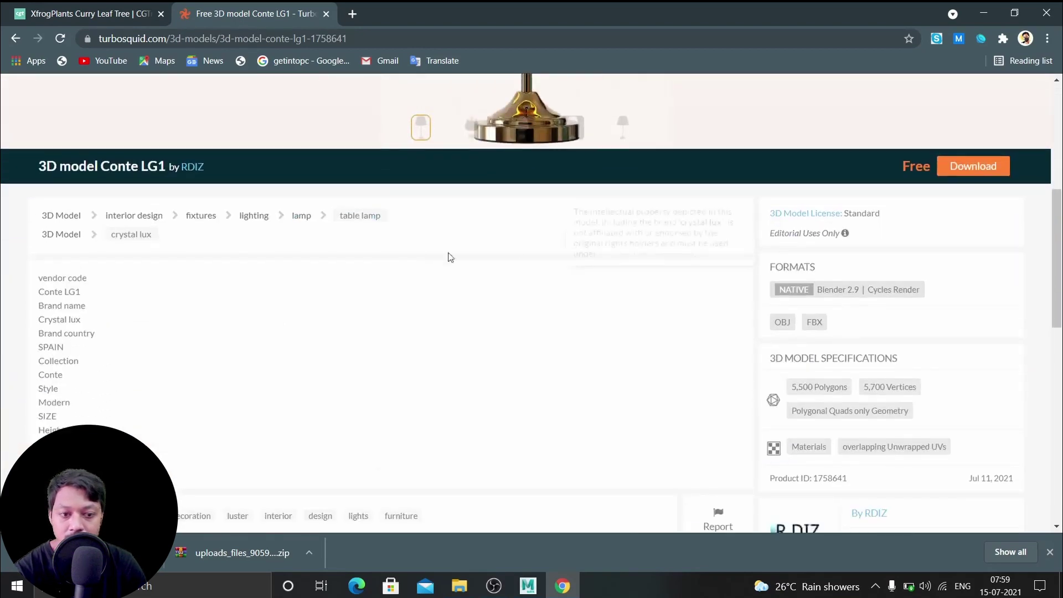
scroll(399, 271, down, 6)
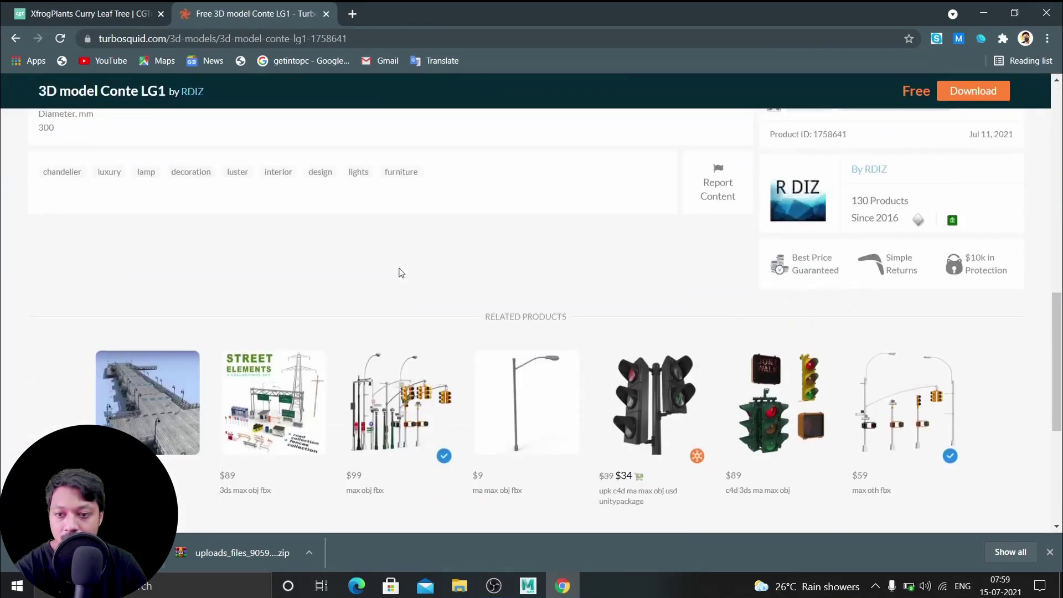
scroll(404, 271, up, 12)
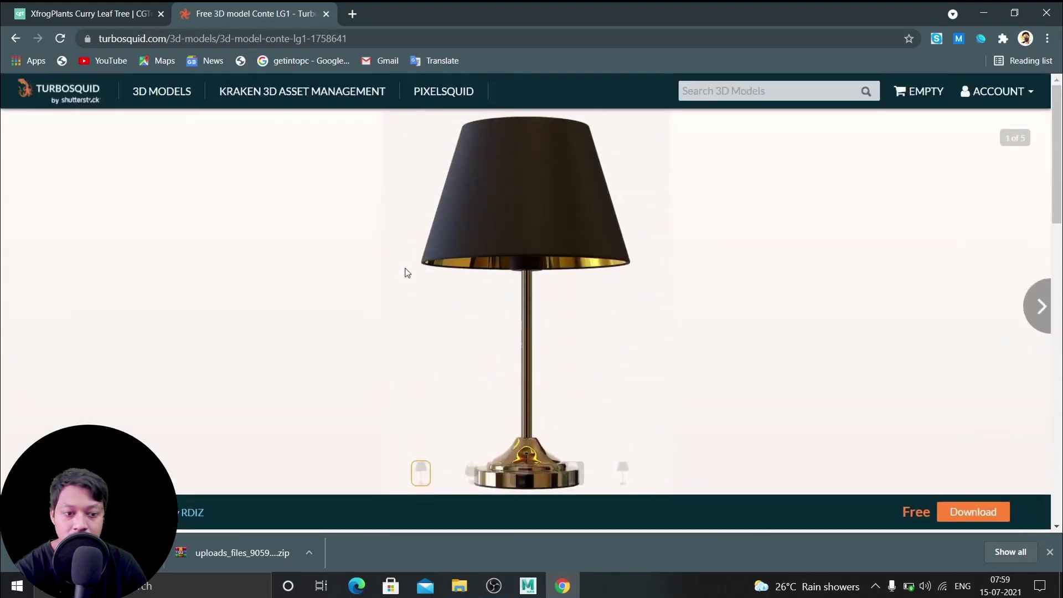
scroll(639, 289, down, 4)
click(972, 304)
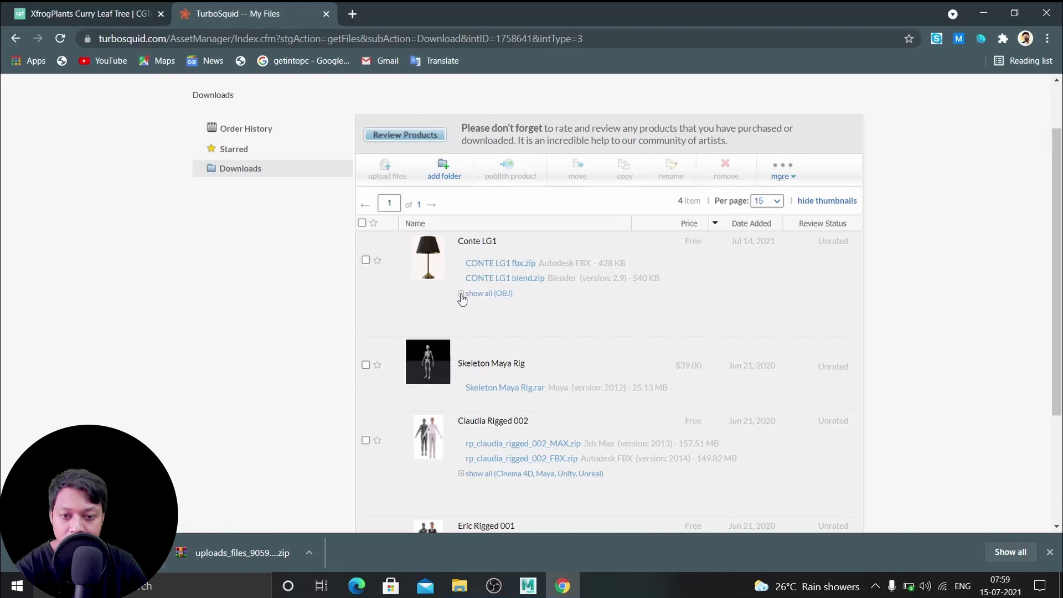
Download CONTE LG1 fbx.zip from all listed formats, then close the TurboSquid and cgtrader tabs
click(463, 294)
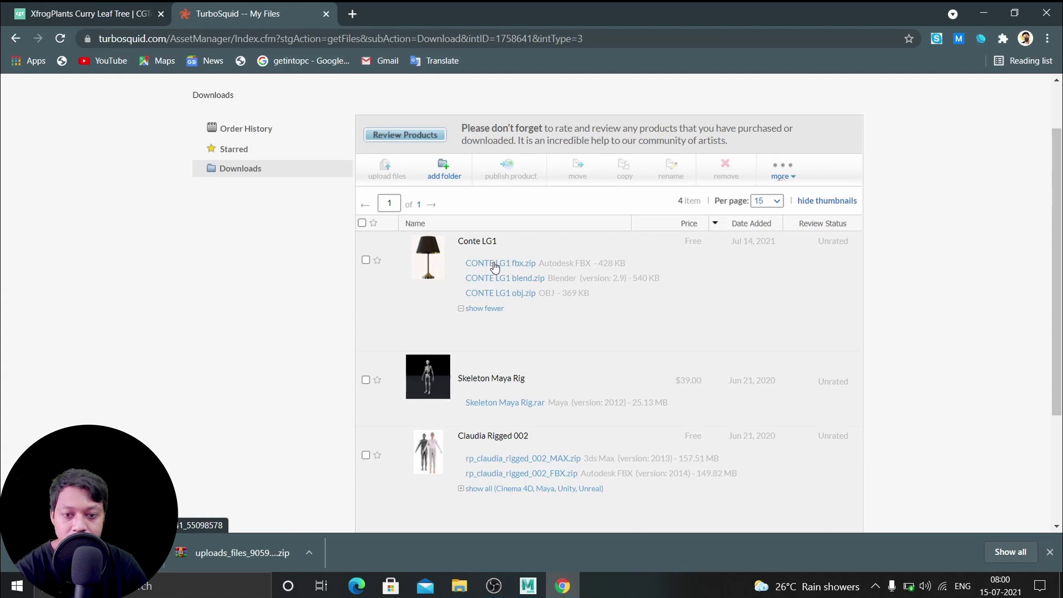
click(495, 264)
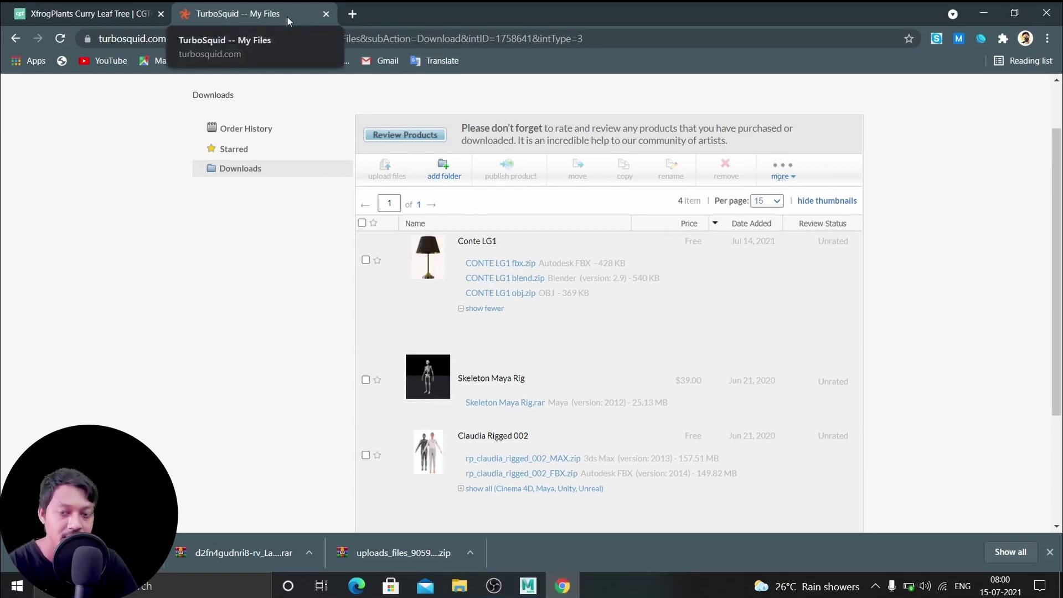
click(327, 15)
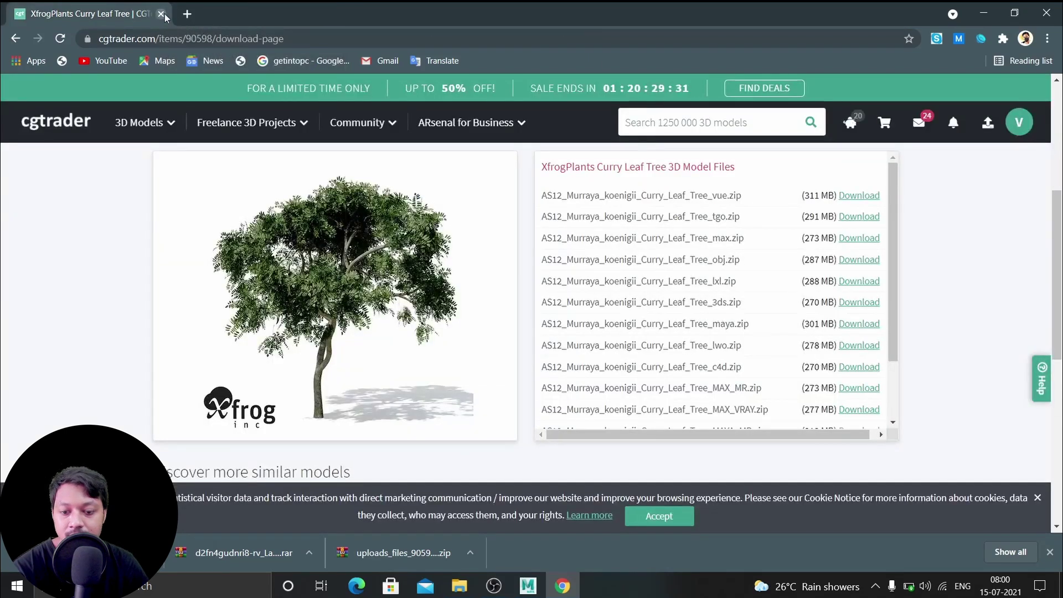
click(161, 14)
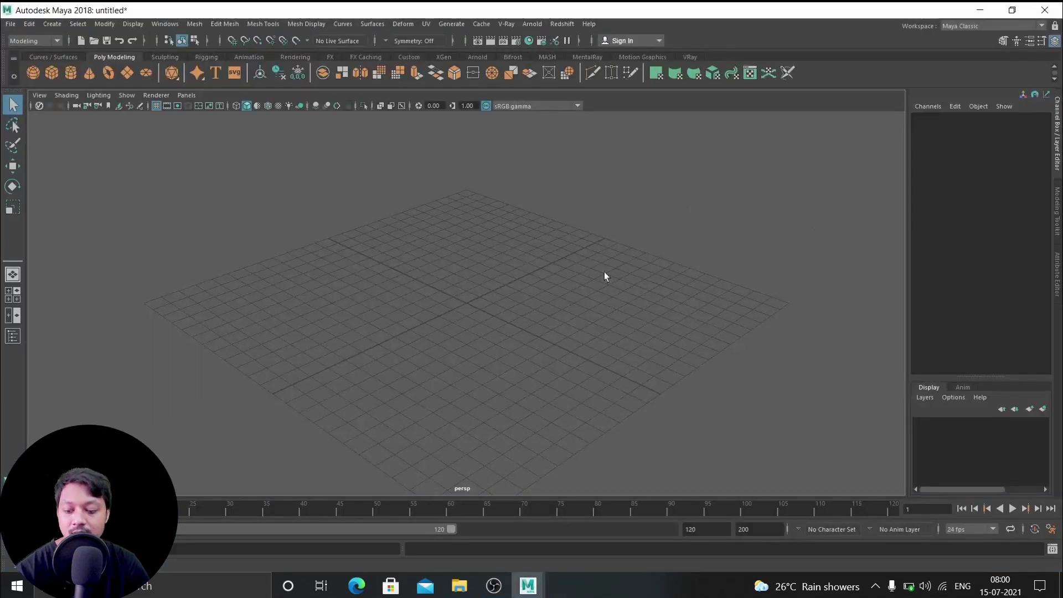
Orbit the empty Maya grid slightly, then bring up File Explorer at This PC
alt+drag(591, 315, 596, 310)
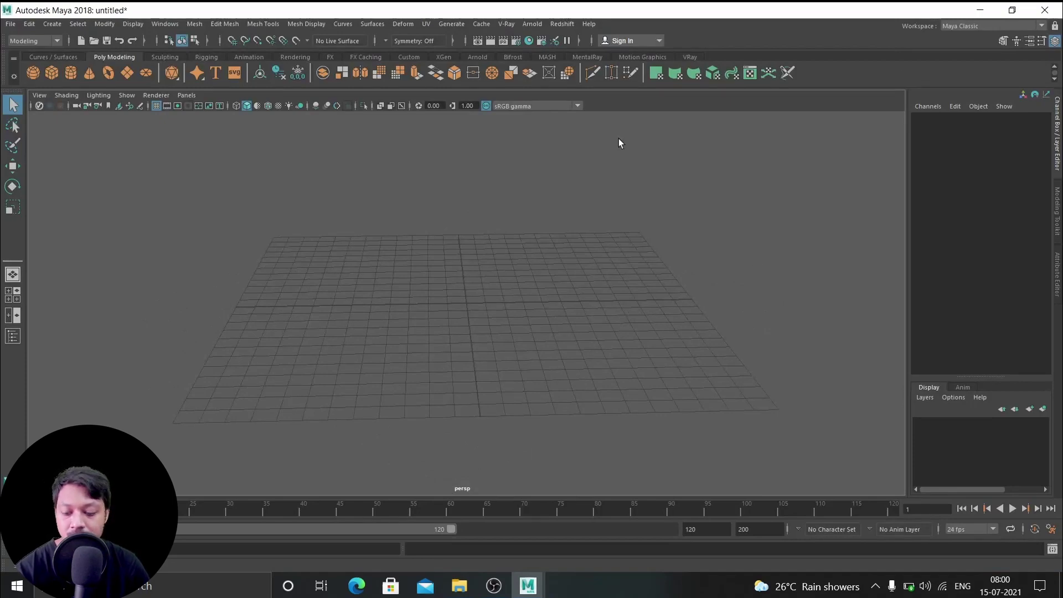
key(super+e)
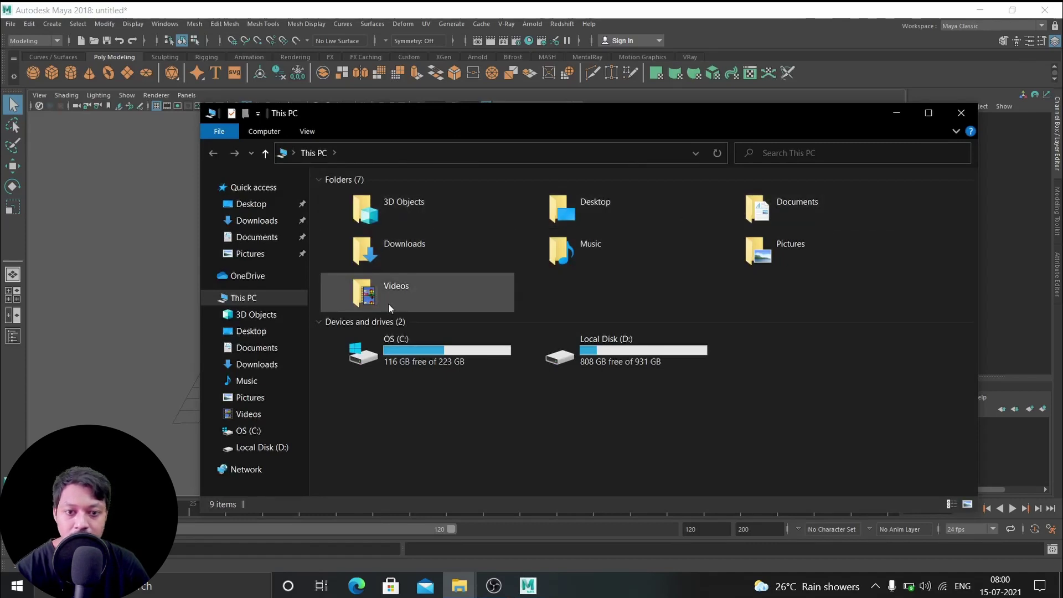
Extract the CONTE_LG1_fbx, lamp post and curry leaf tree archives in Downloads, then minimize Explorer
double_click(393, 263)
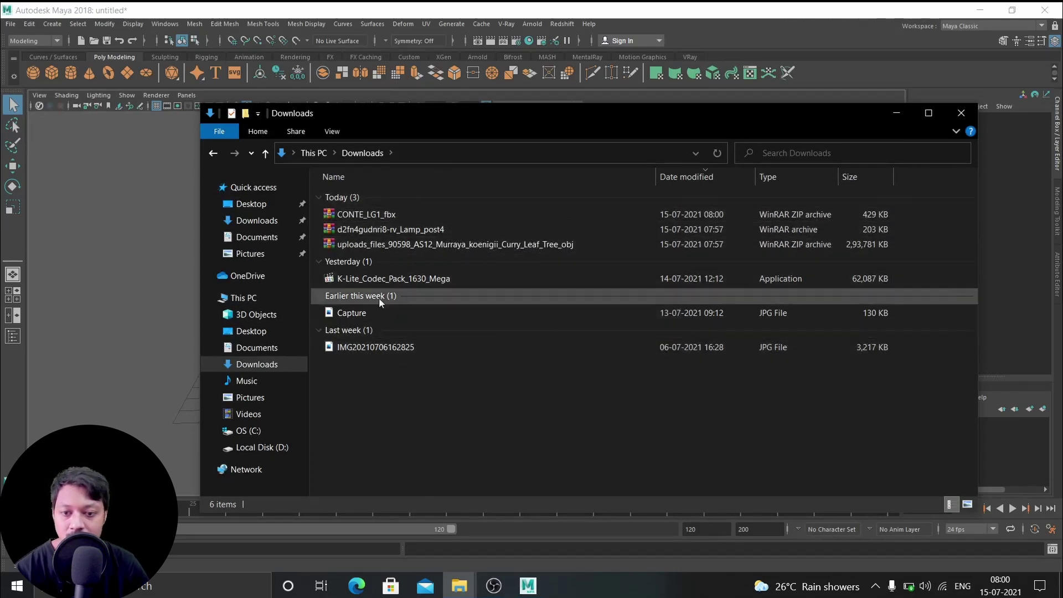
click(380, 219)
right_click(381, 218)
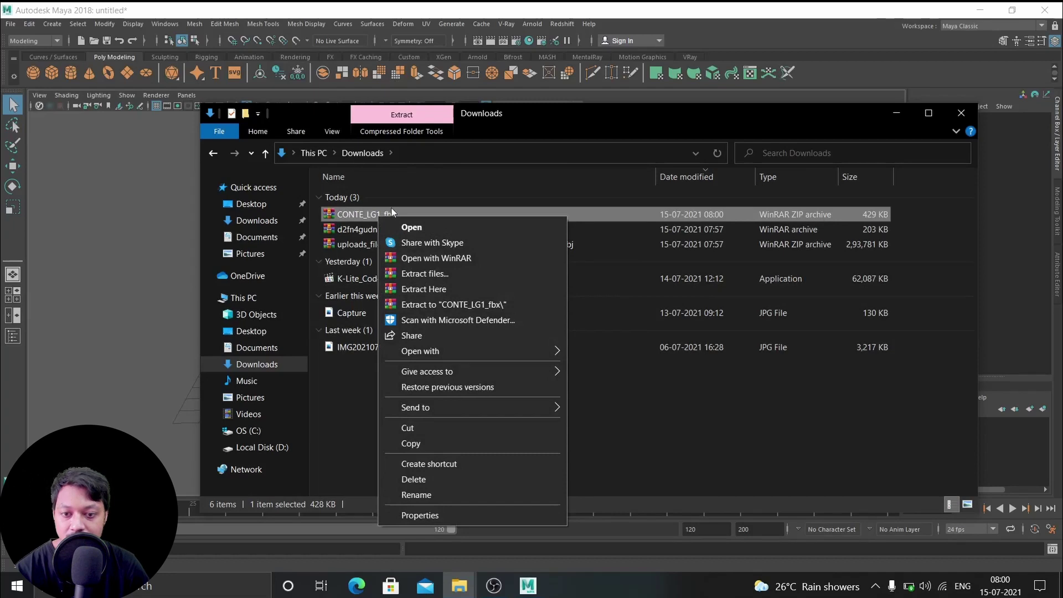
click(453, 305)
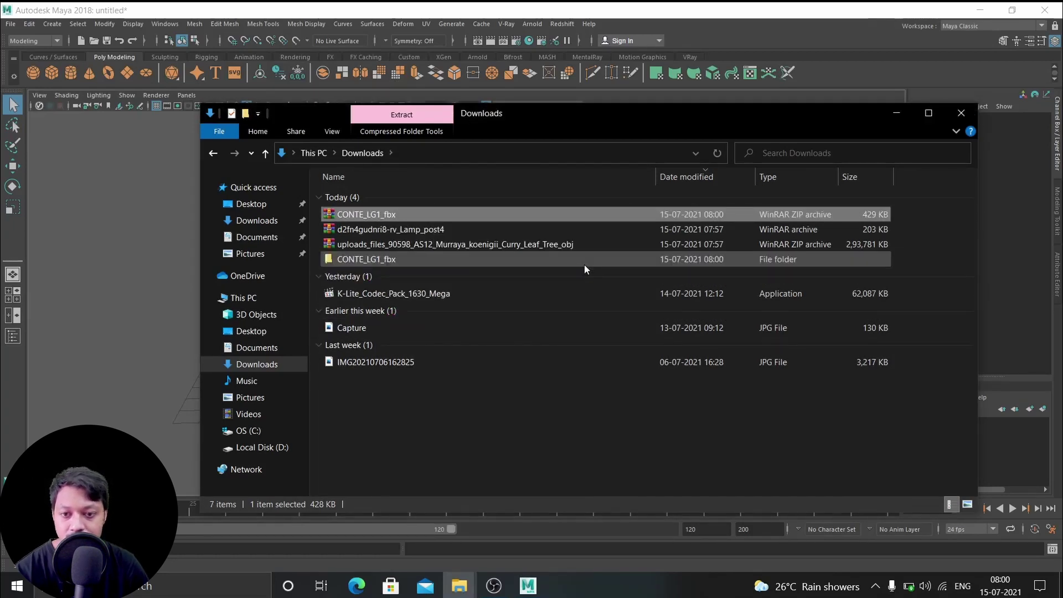
click(392, 230)
right_click(393, 229)
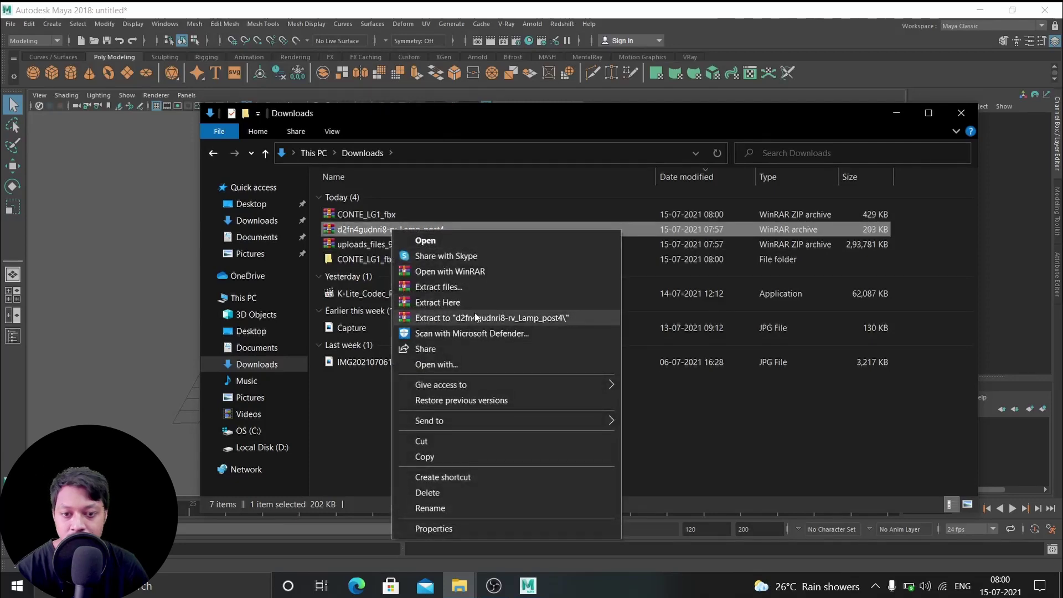
click(475, 317)
click(424, 244)
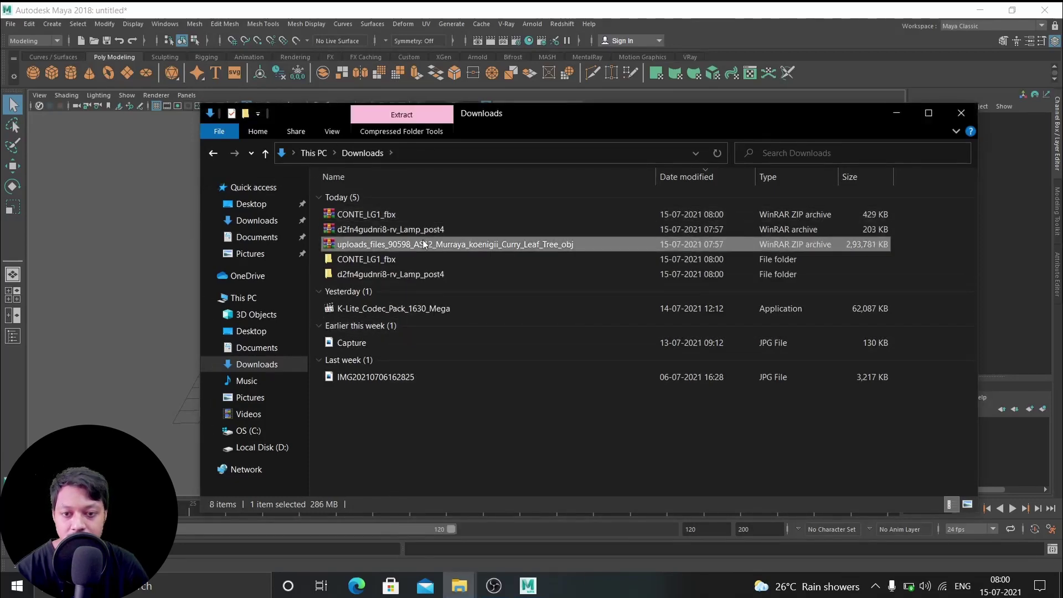
right_click(490, 243)
click(520, 321)
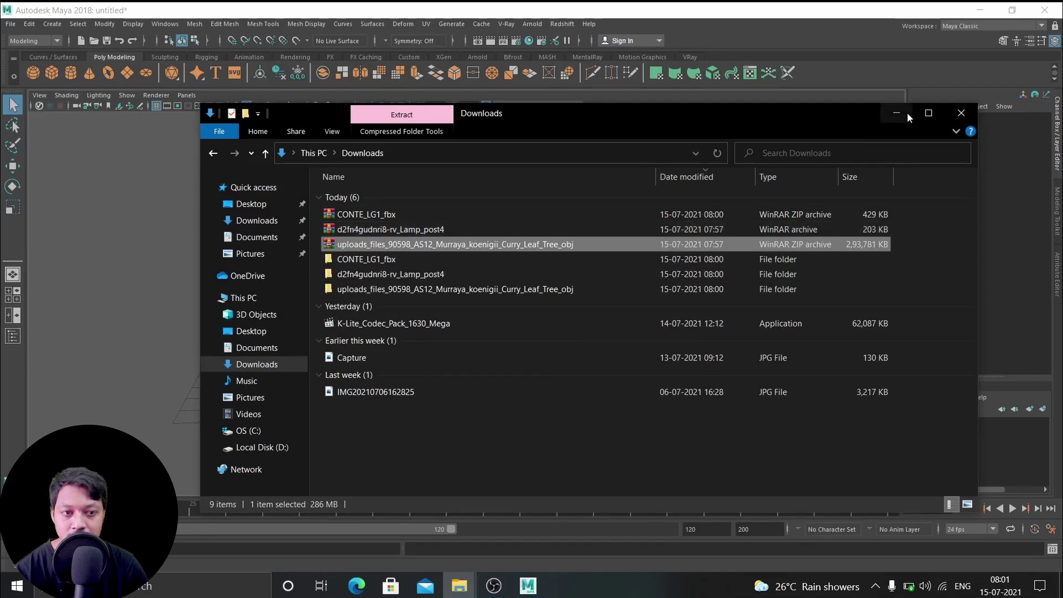
click(899, 113)
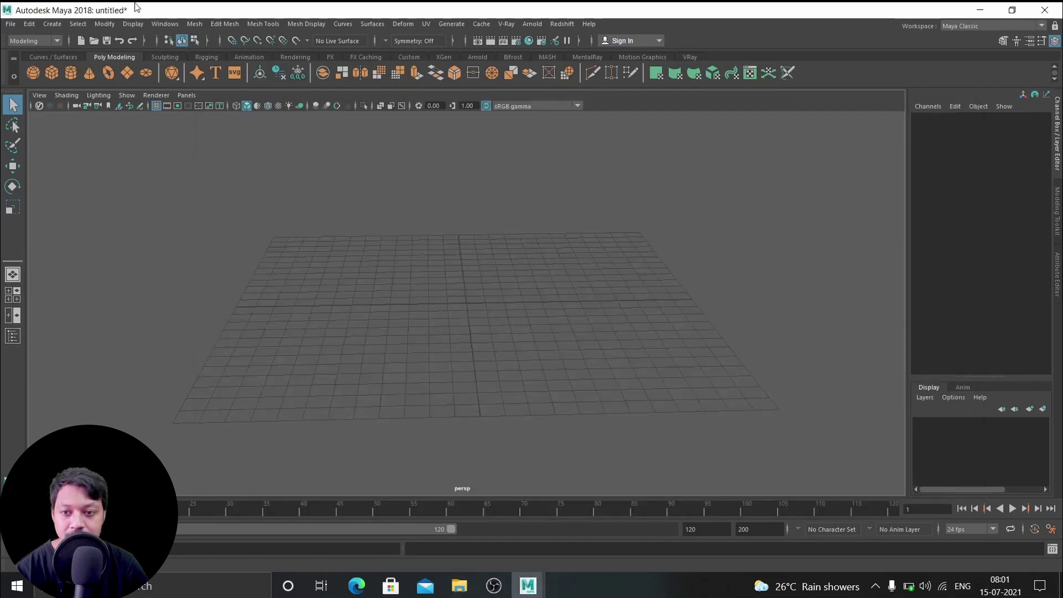
Bring up Maya's Import file dialog from the File menu
click(10, 25)
click(10, 24)
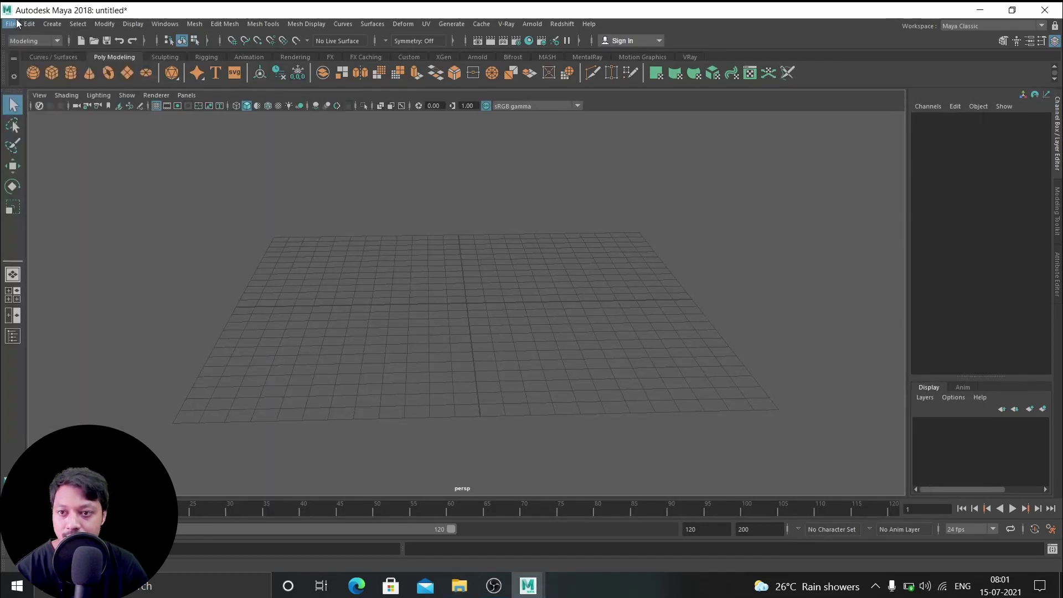
click(10, 24)
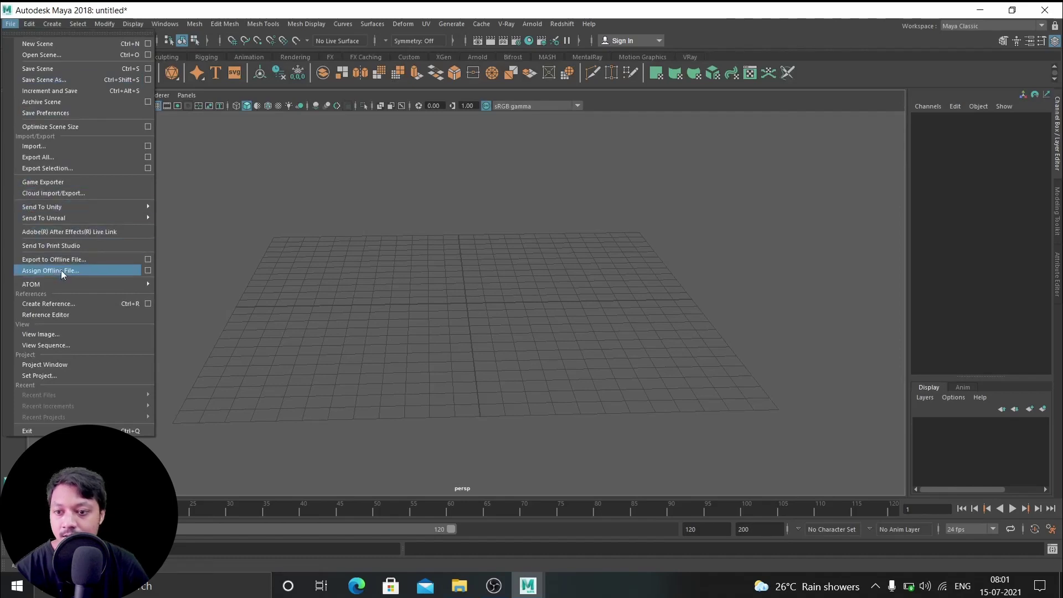
click(43, 147)
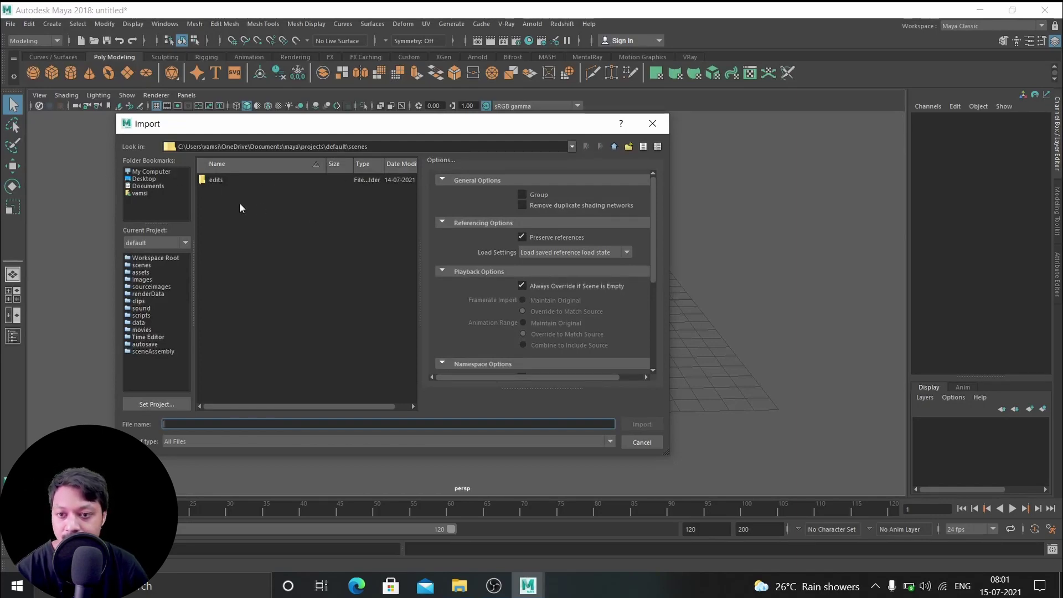
Browse to Downloads > CONTE_LG1_fbx and import CONTE LG1.fbx
click(148, 172)
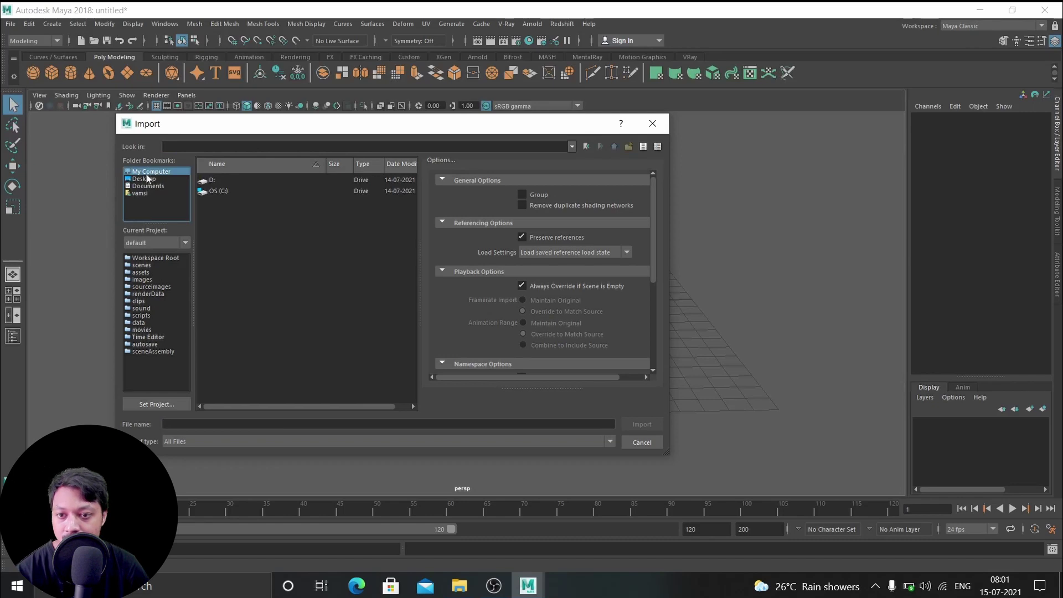
click(144, 179)
click(161, 186)
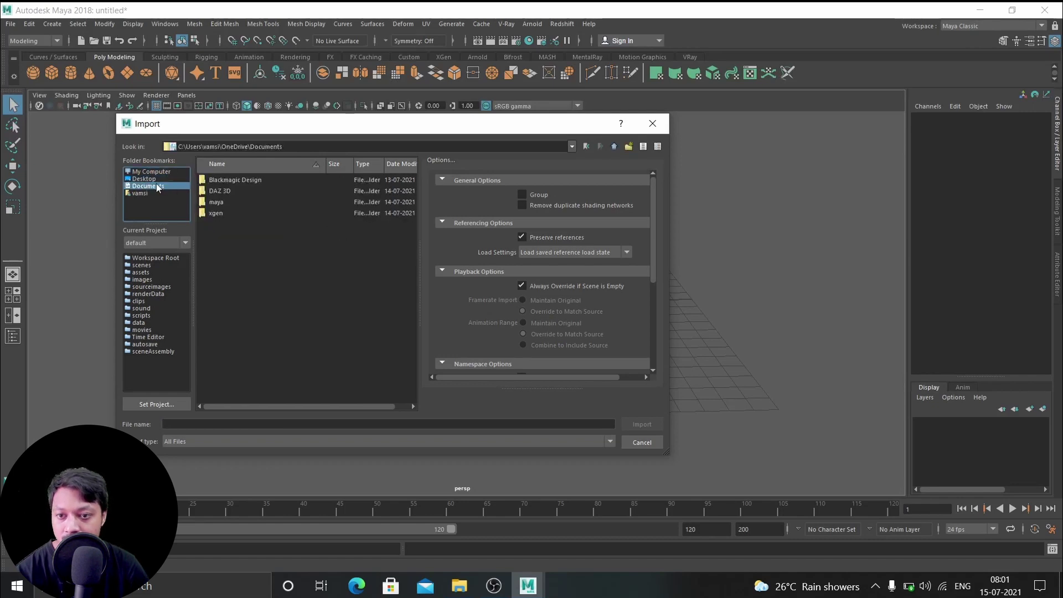
click(139, 193)
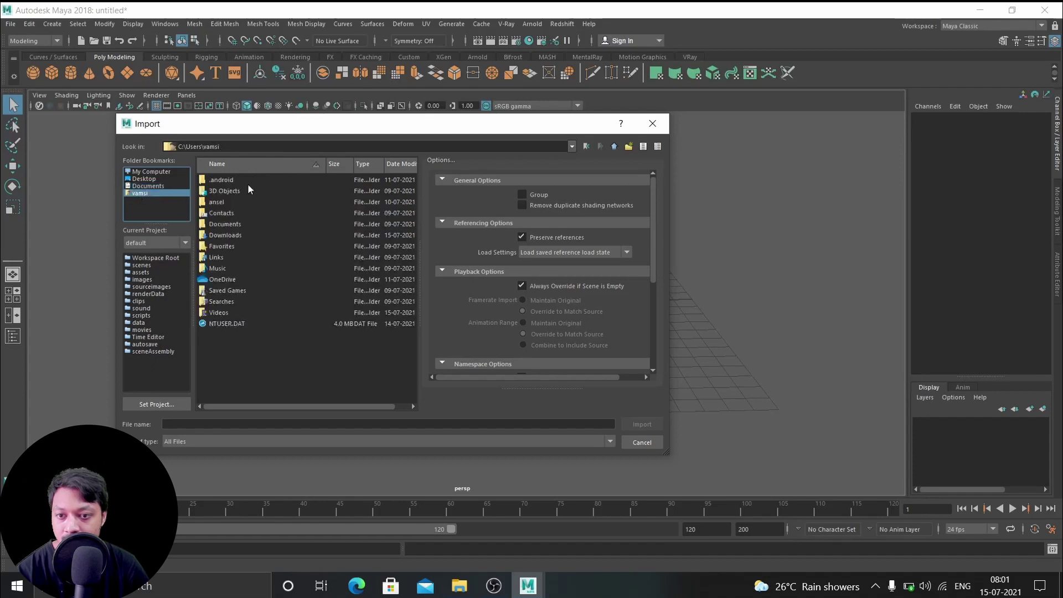
double_click(226, 236)
click(229, 235)
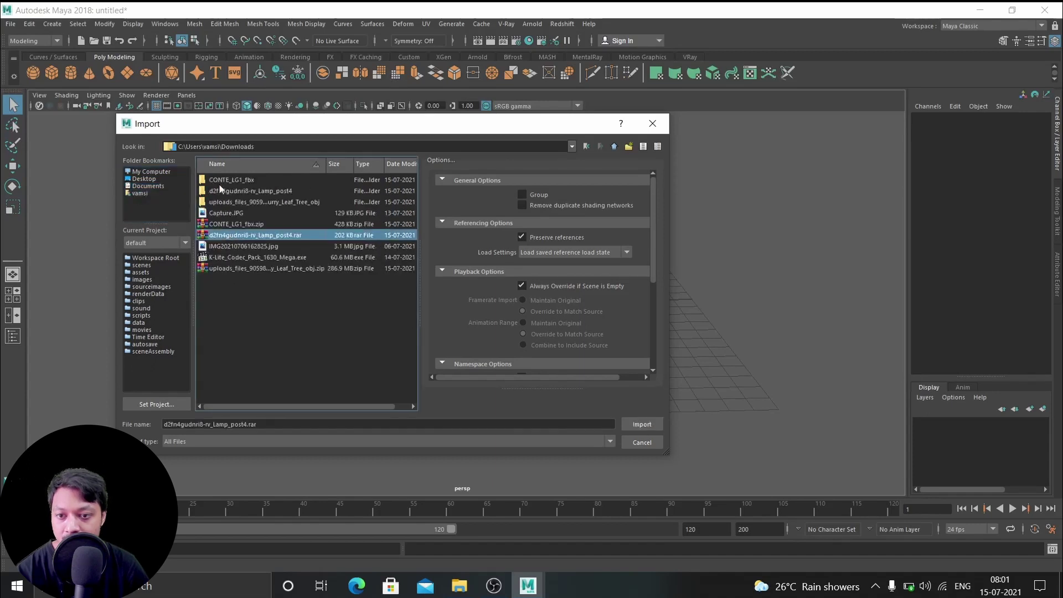
double_click(233, 180)
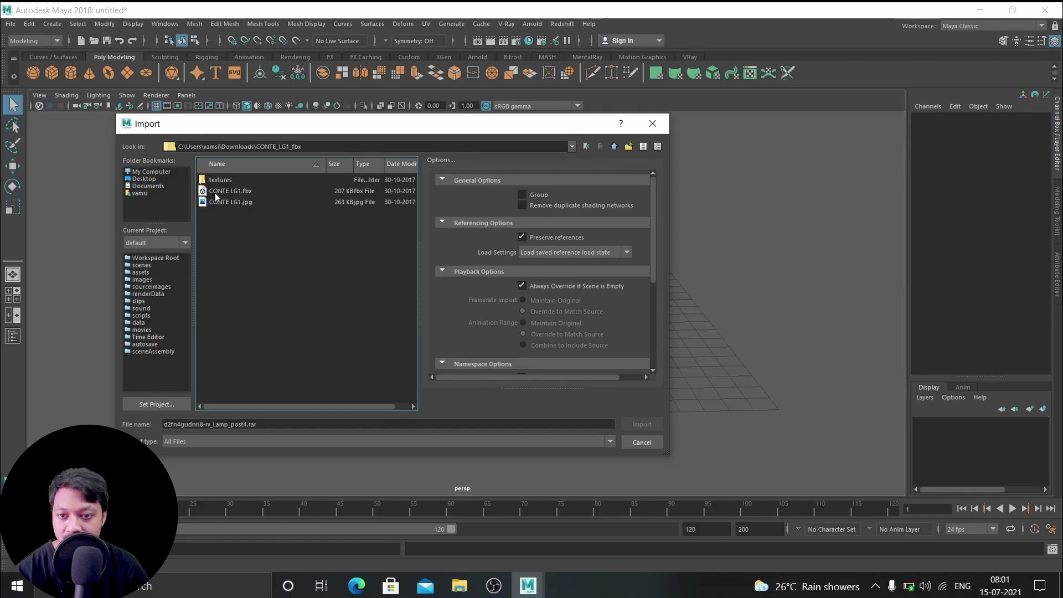
click(263, 191)
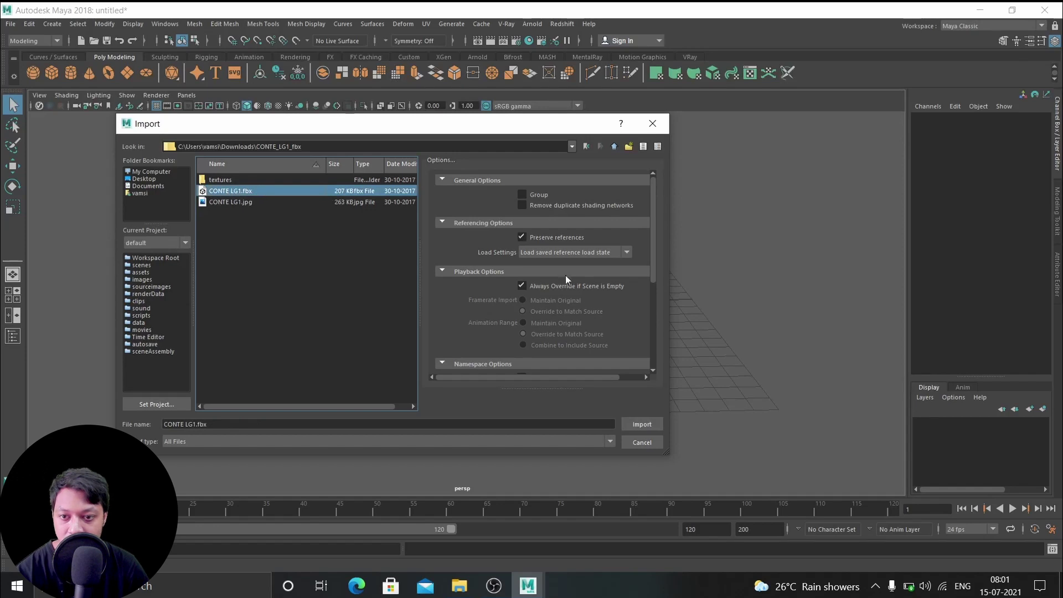
click(642, 424)
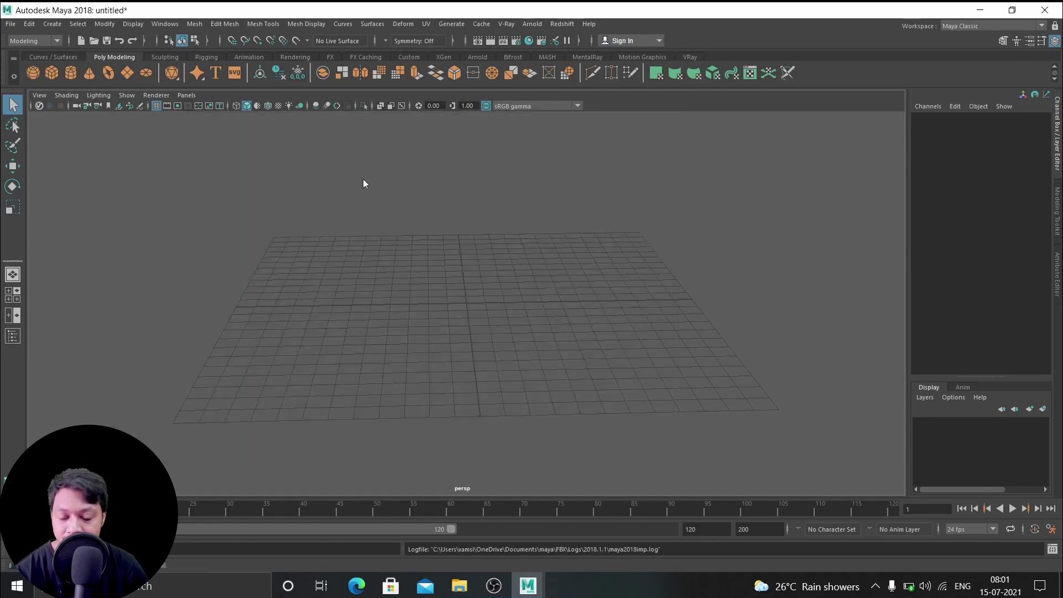
Bring the whole imported lamp into view and box-select all its parts
alt+drag(381, 212, 386, 213)
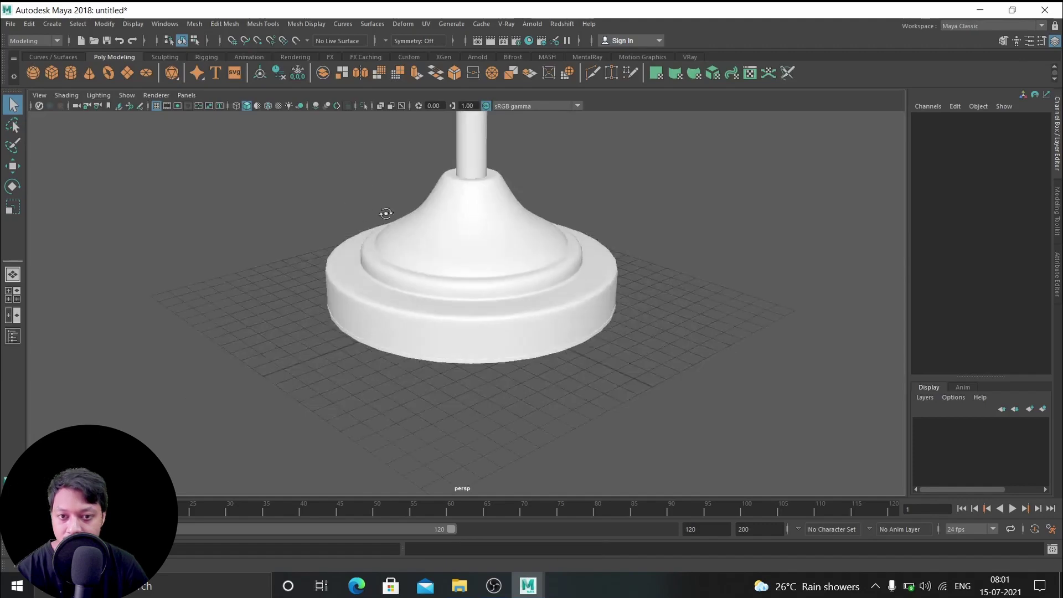
scroll(443, 208, down, 8)
alt+middle_drag(520, 211, 508, 292)
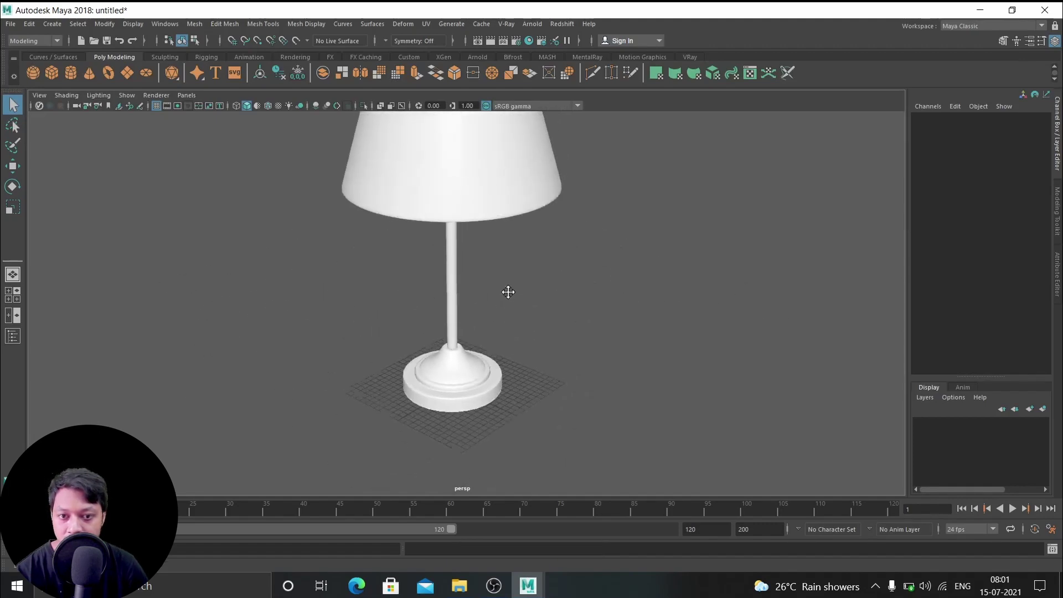
alt+right_drag(509, 292, 429, 290)
alt+drag(430, 290, 406, 278)
alt+right_drag(406, 277, 320, 271)
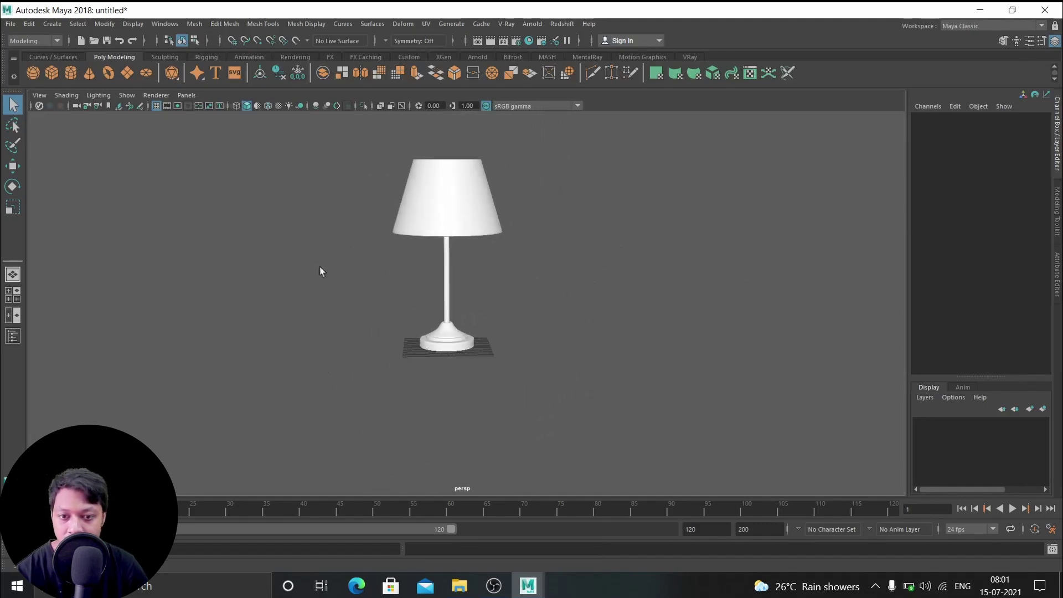
alt+drag(320, 272, 320, 264)
drag(504, 415, 475, 335)
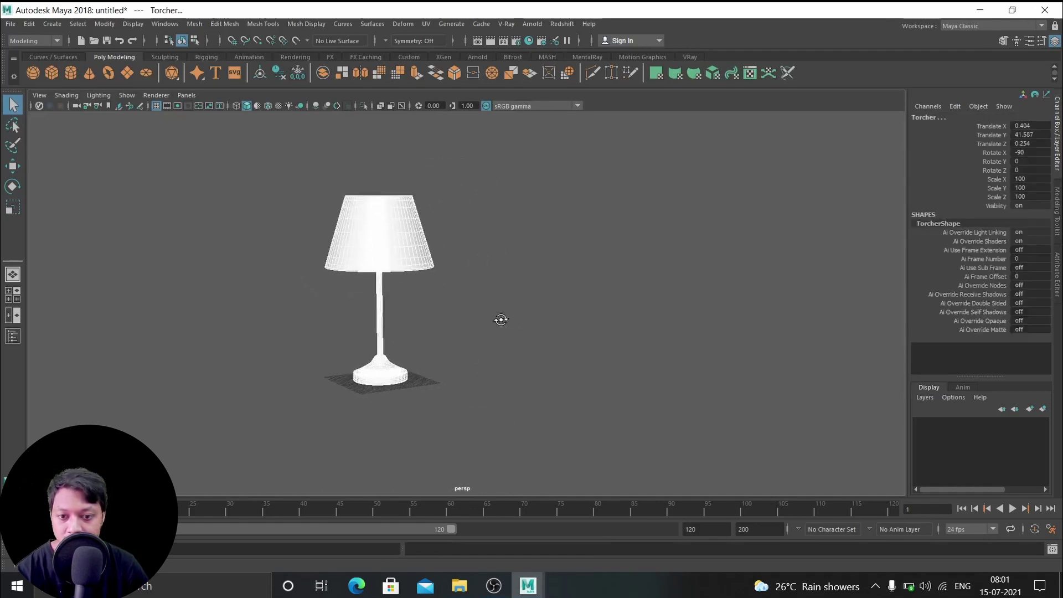
drag(255, 178, 610, 443)
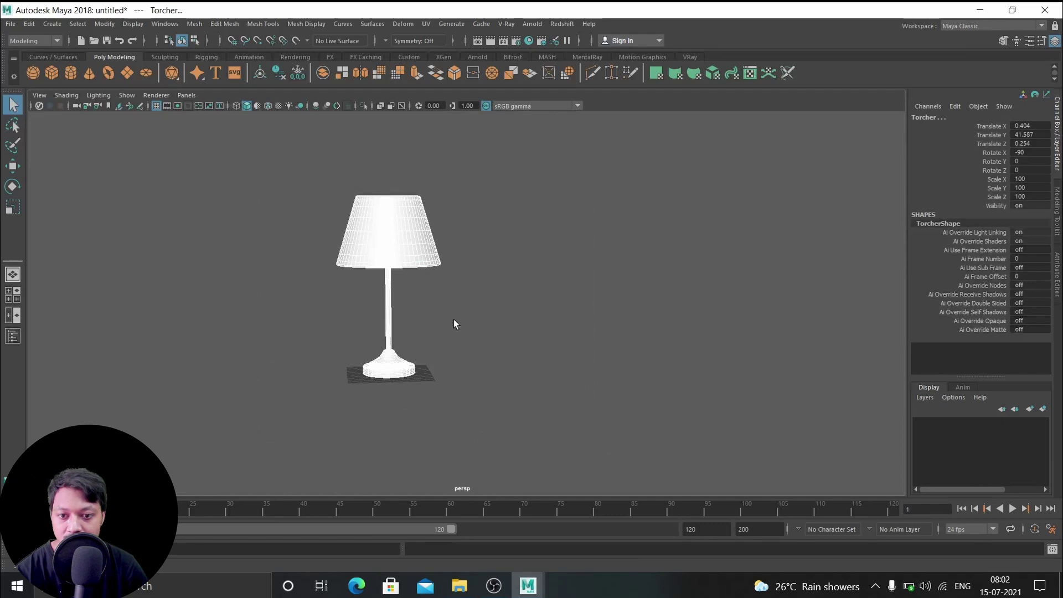
alt+drag(454, 326, 469, 330)
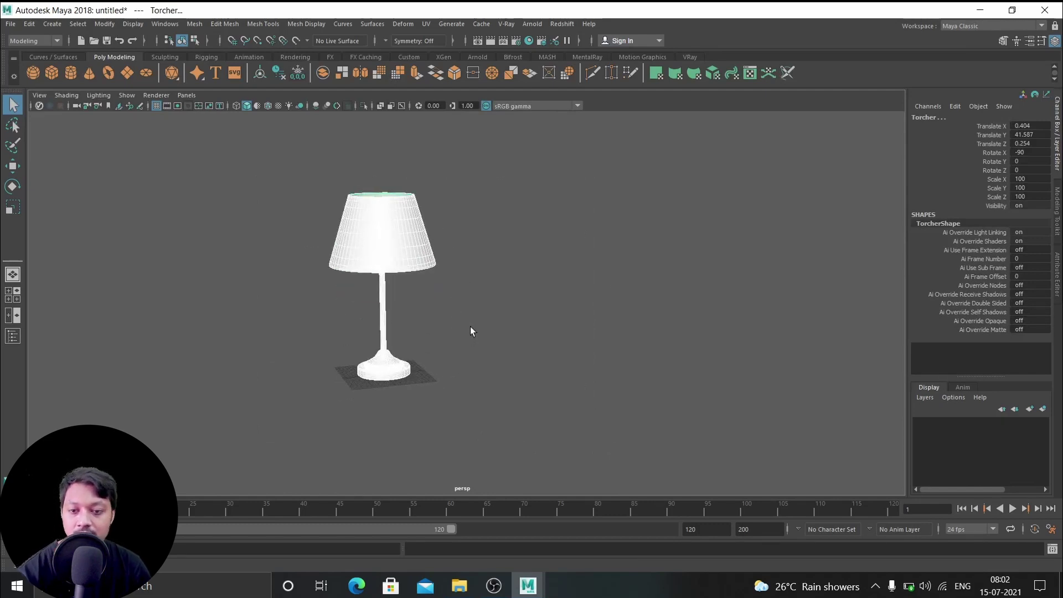
Group the lamp parts as group1 and scale the group down to 0.062
key(r)
drag(381, 230, 338, 244)
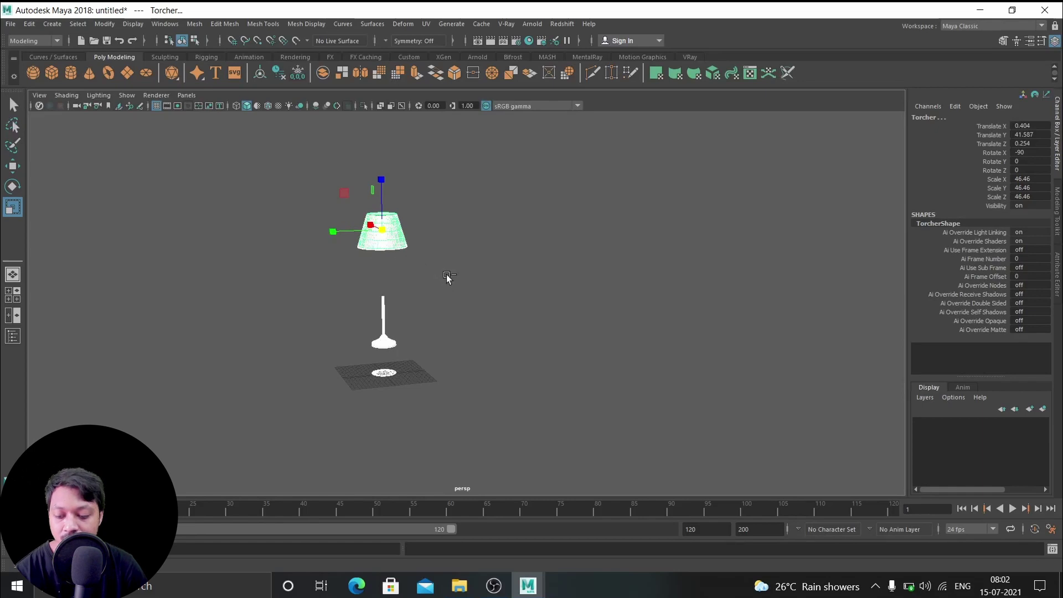
key(ctrl+z)
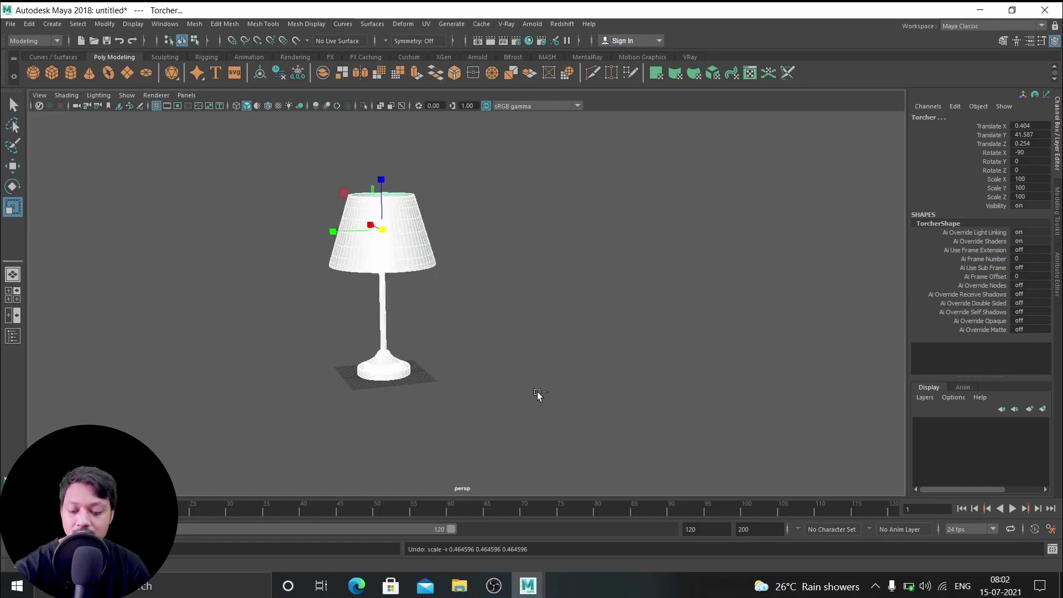
key(ctrl+g)
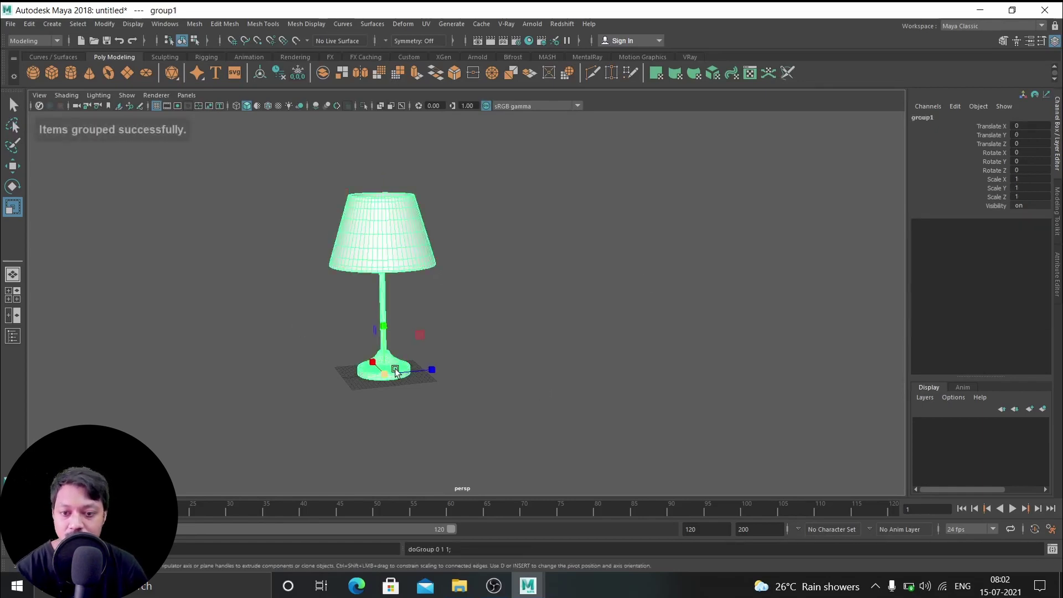
drag(396, 371, 202, 383)
scroll(446, 363, up, 2)
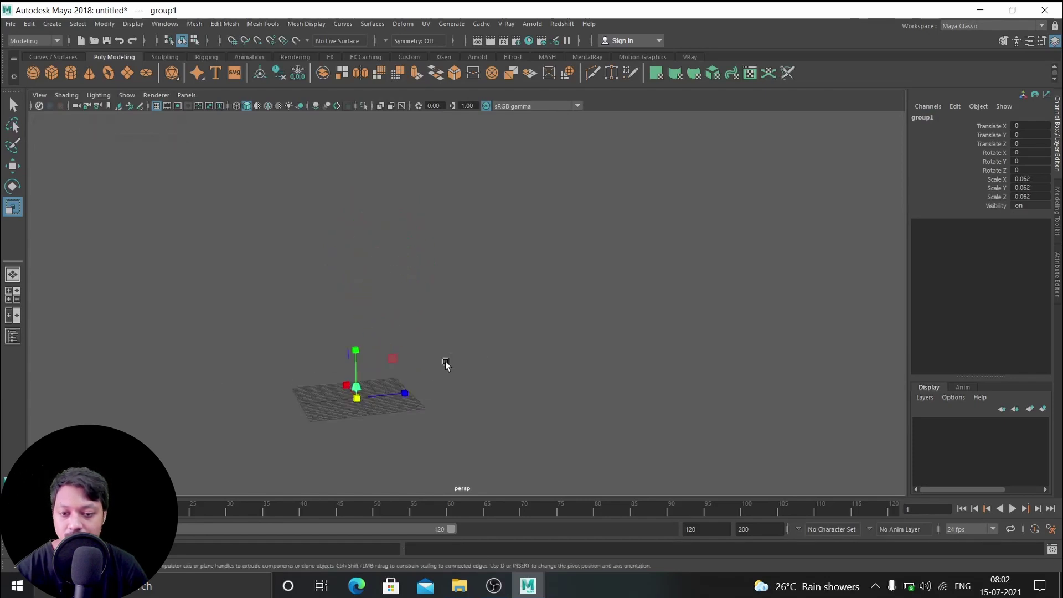
scroll(430, 381, up, 2)
key(f)
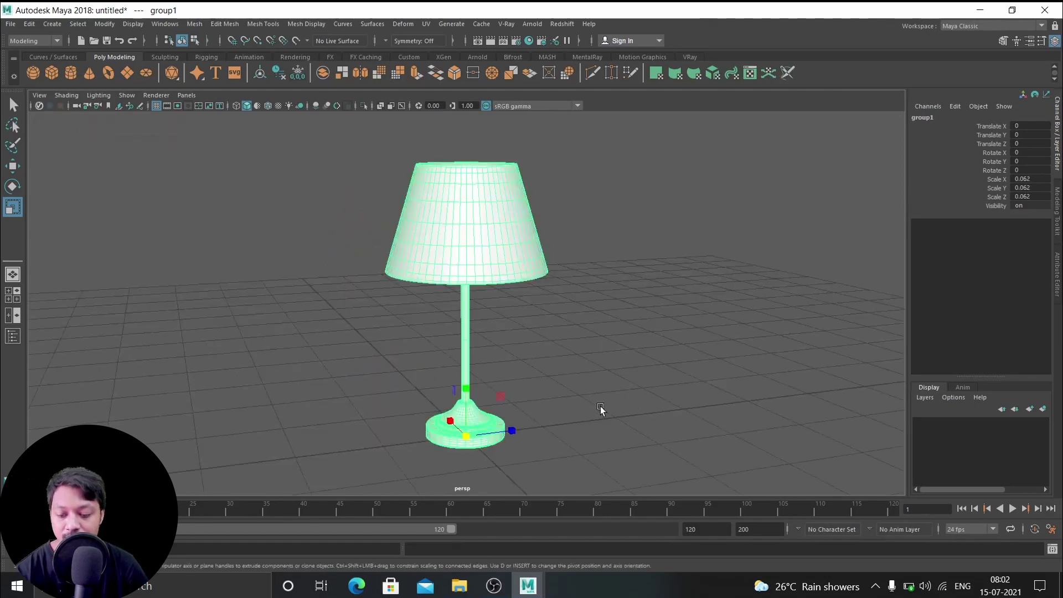
Deselect the lamp and orbit to a higher, frontal view of it on the grid
scroll(482, 426, down, 3)
alt+drag(489, 427, 459, 441)
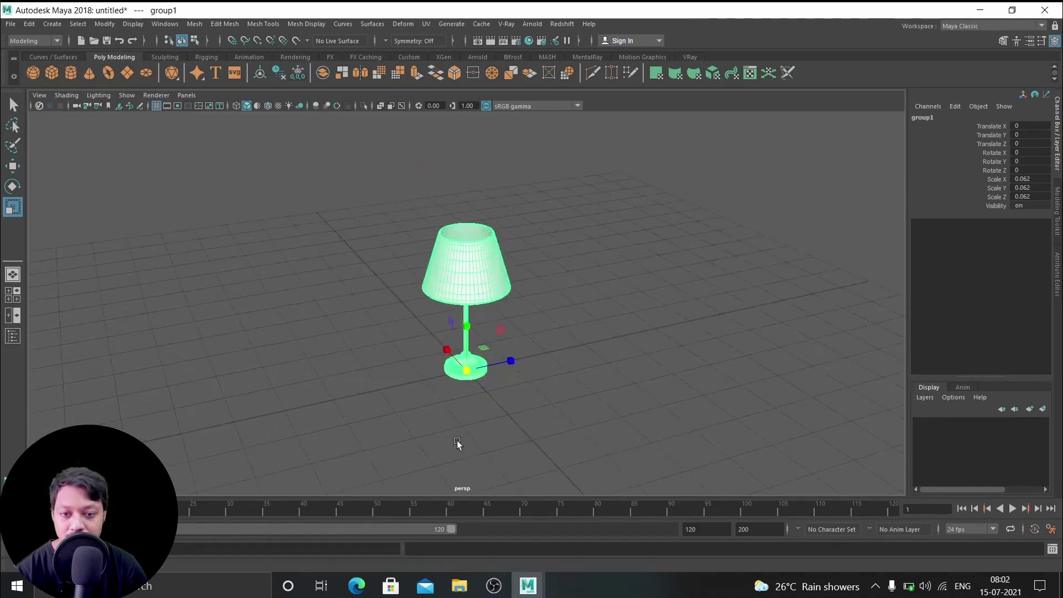
click(536, 321)
scroll(540, 321, down, 5)
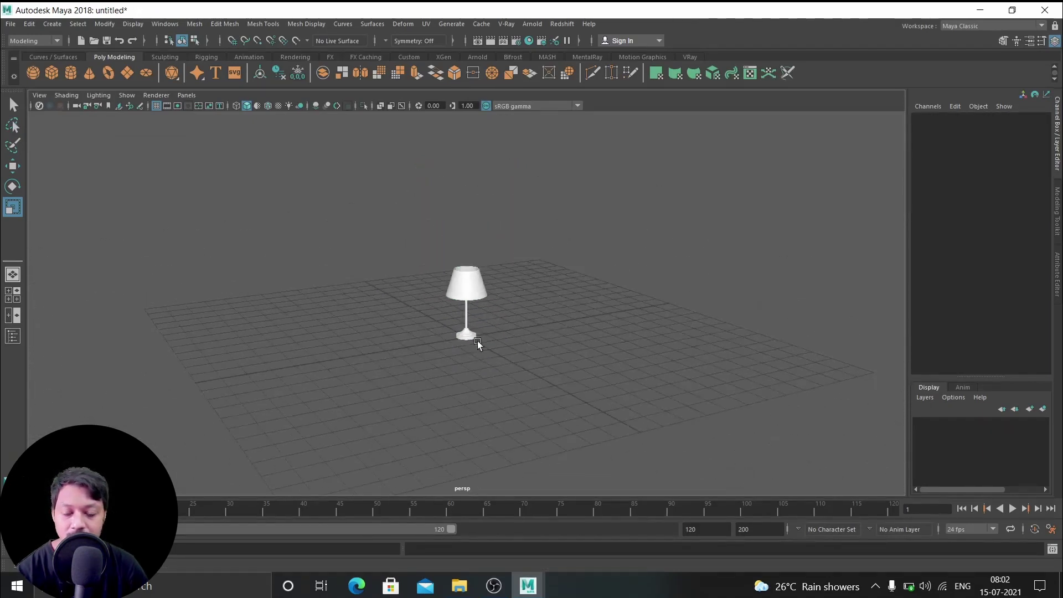
alt+drag(503, 319, 619, 312)
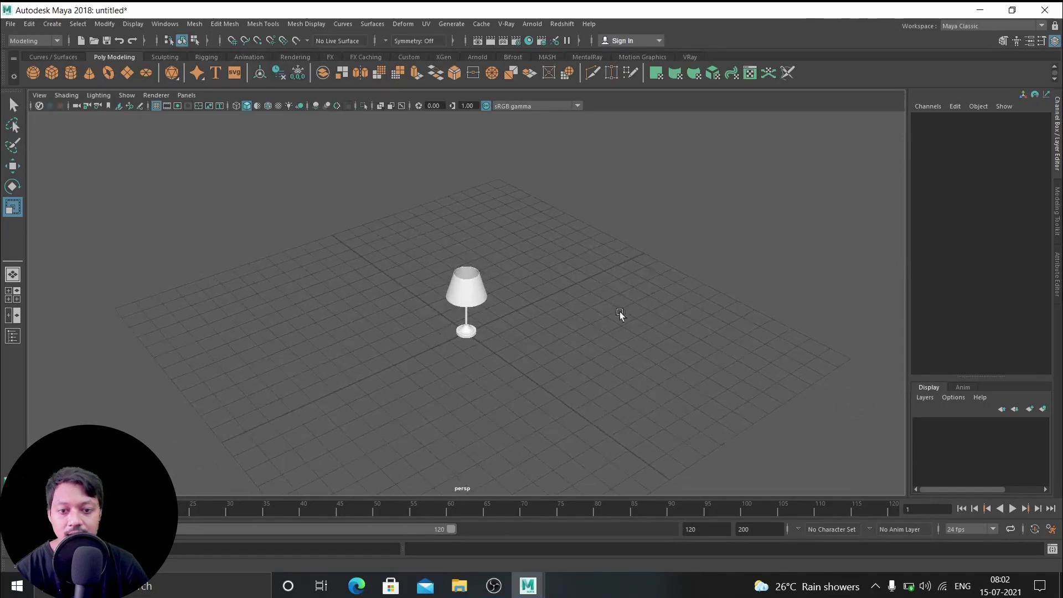
alt+drag(510, 311, 525, 349)
scroll(611, 359, up, 5)
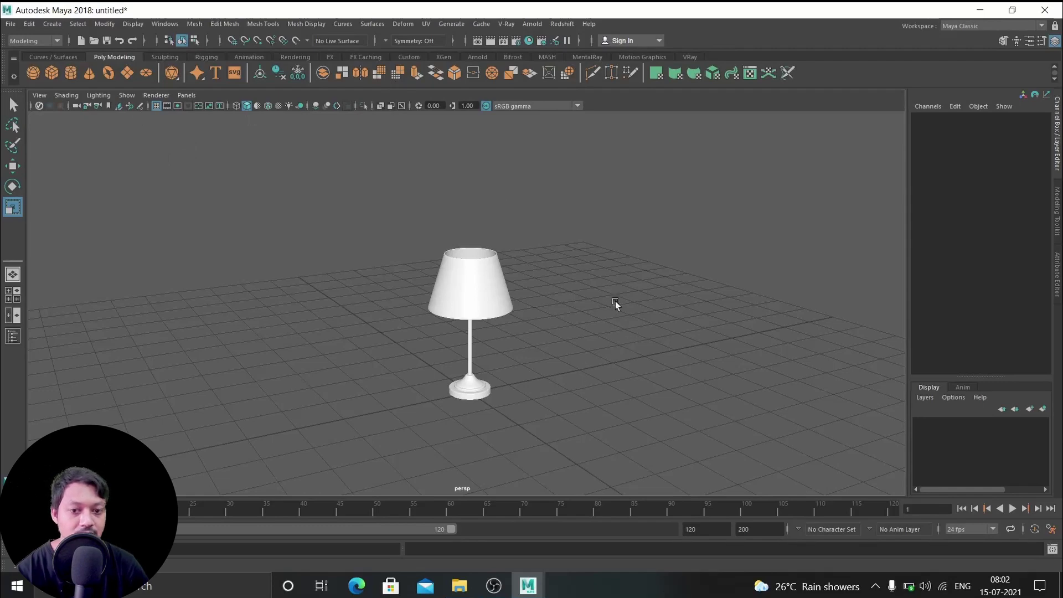
Import rv_lamp_post_4.obj from Downloads' d2fn4gudnri8-rv_Lamp_post4 folder
click(10, 24)
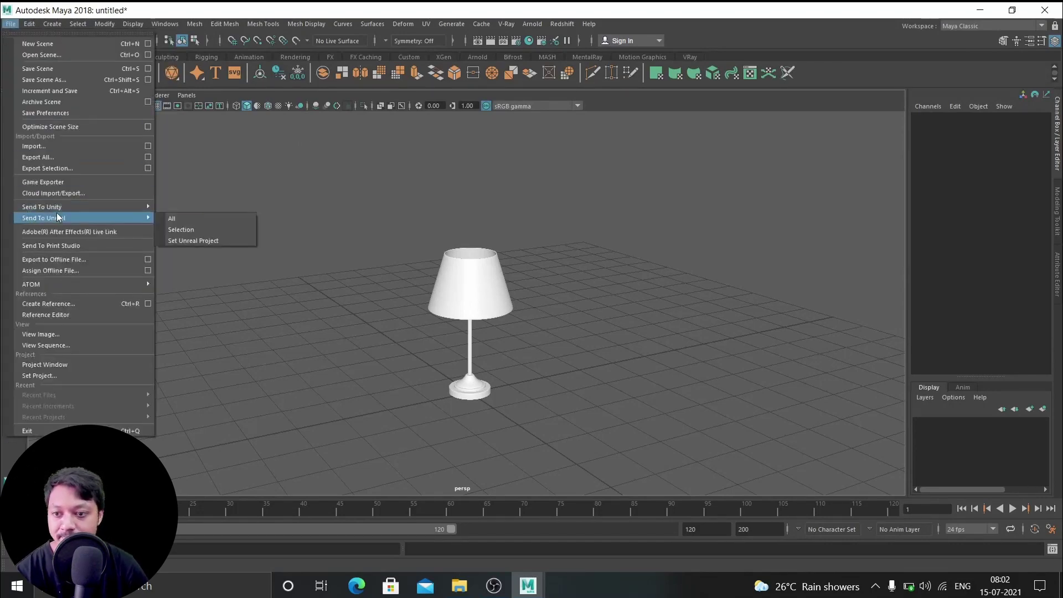
click(43, 147)
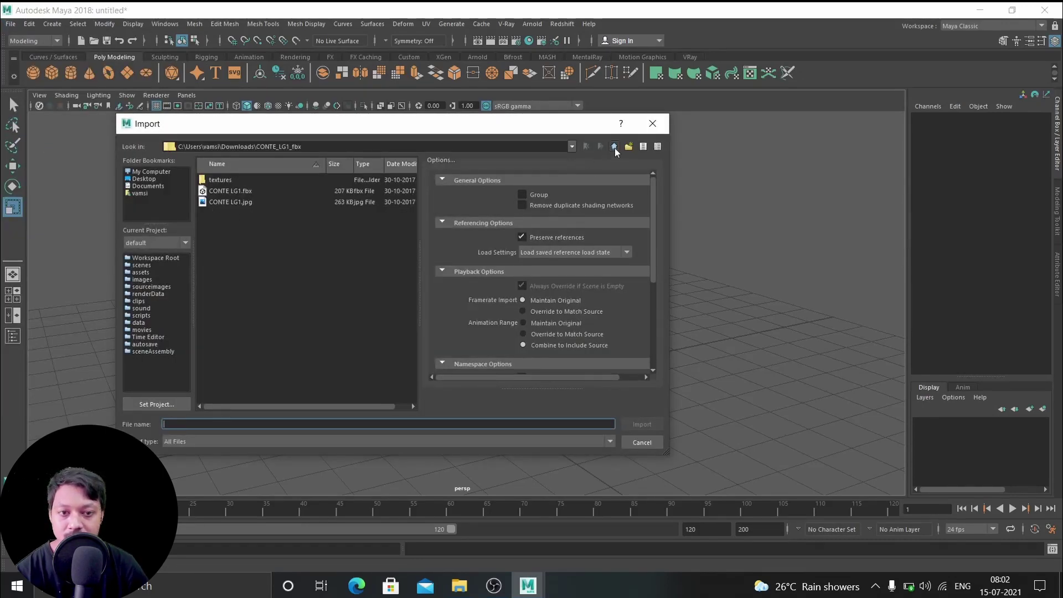
click(614, 147)
double_click(225, 191)
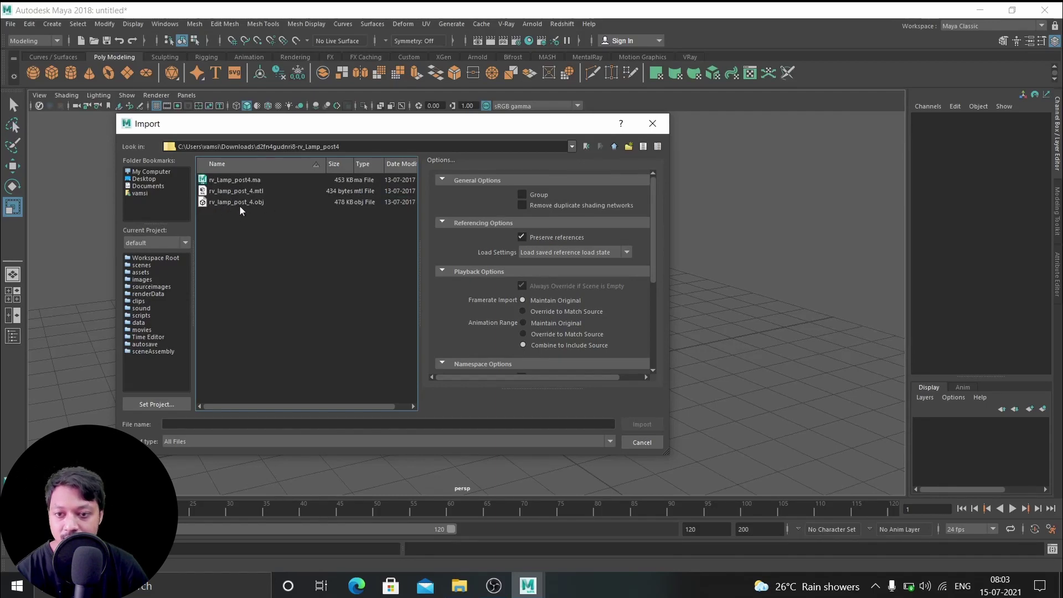
click(230, 203)
click(640, 423)
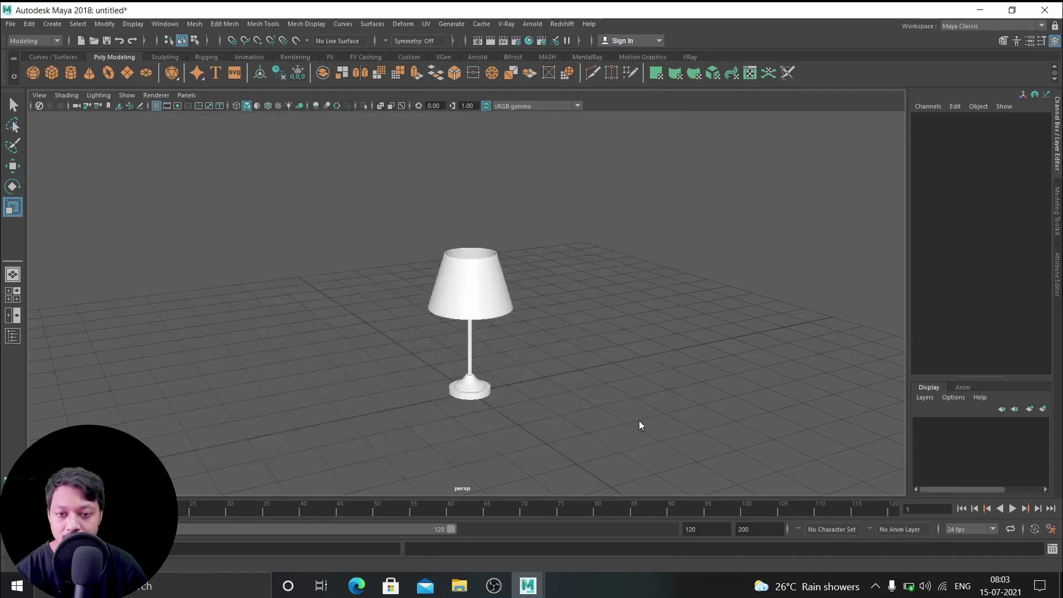
Select the street lamp post and move it back along Z toward the table lamp
key(a)
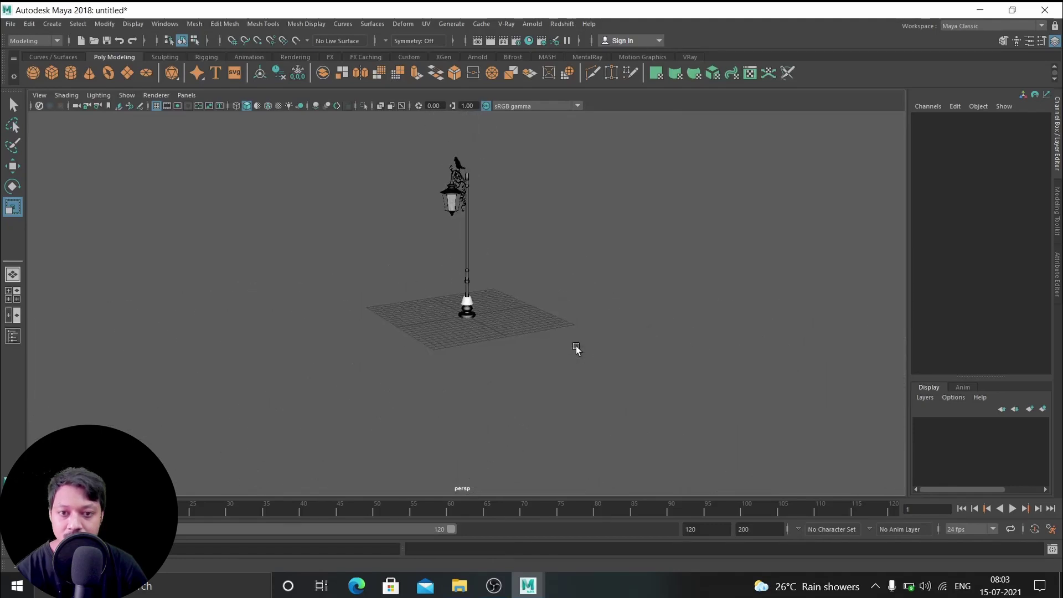
drag(516, 318, 565, 299)
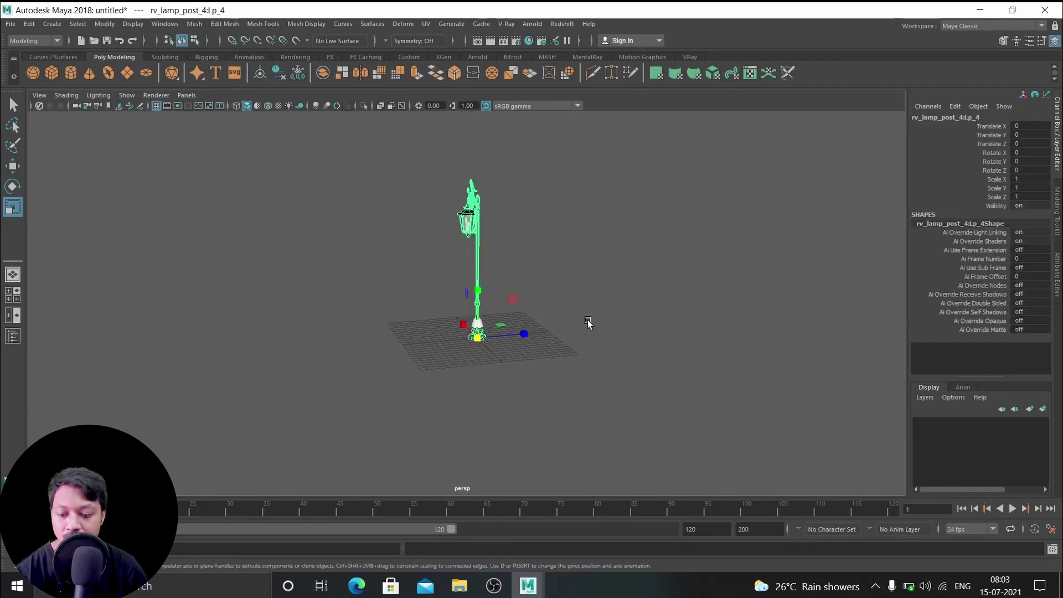
key(w)
drag(525, 333, 384, 338)
Scale the lamp post to 0.551 and compare it with the table lamp
key(r)
key(f)
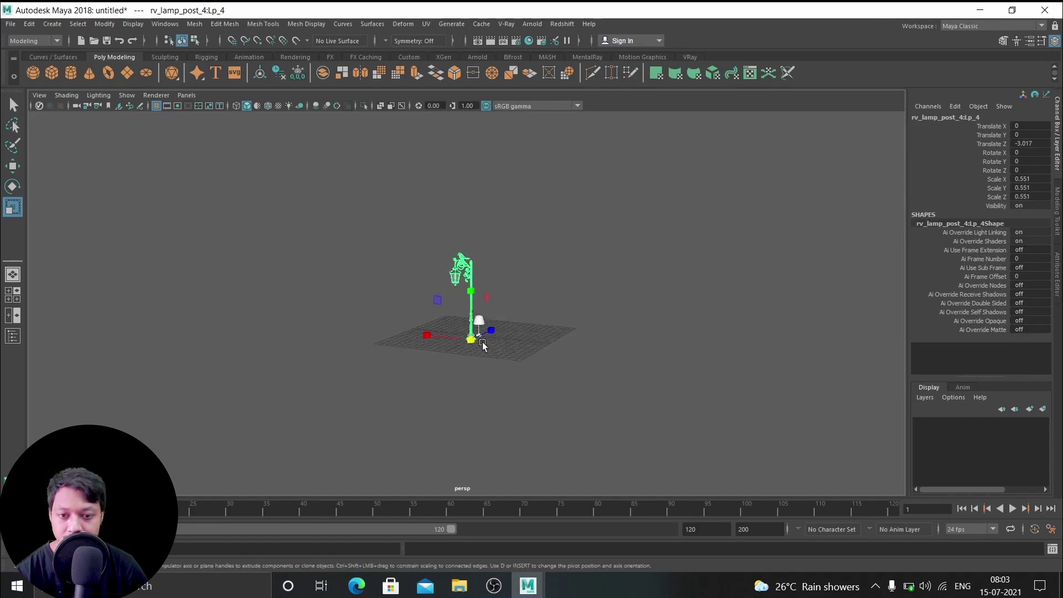
alt+drag(489, 356, 479, 327)
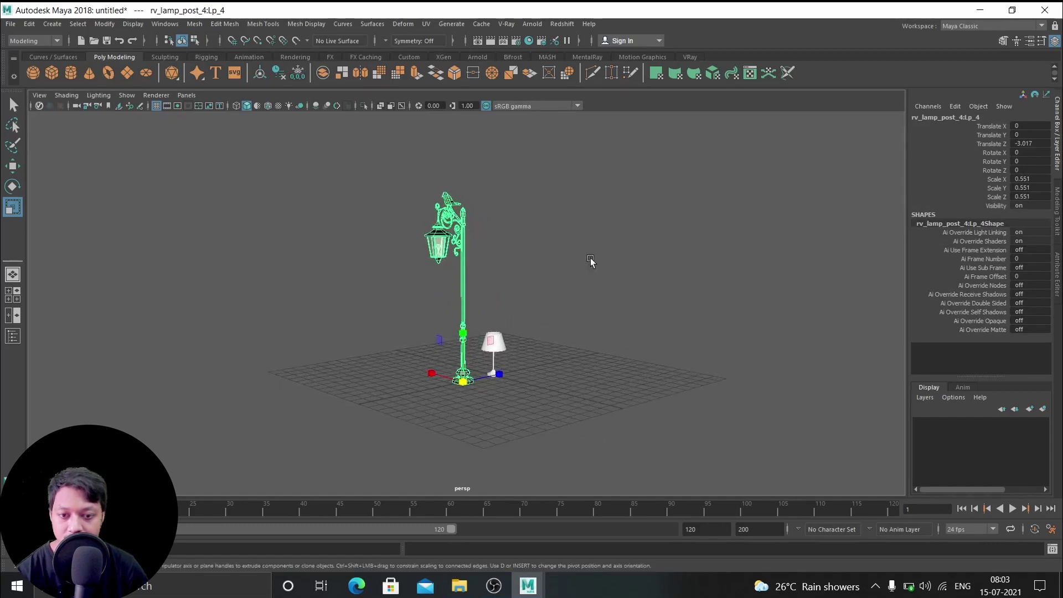
alt+drag(660, 332, 548, 369)
click(574, 328)
scroll(513, 350, up, 3)
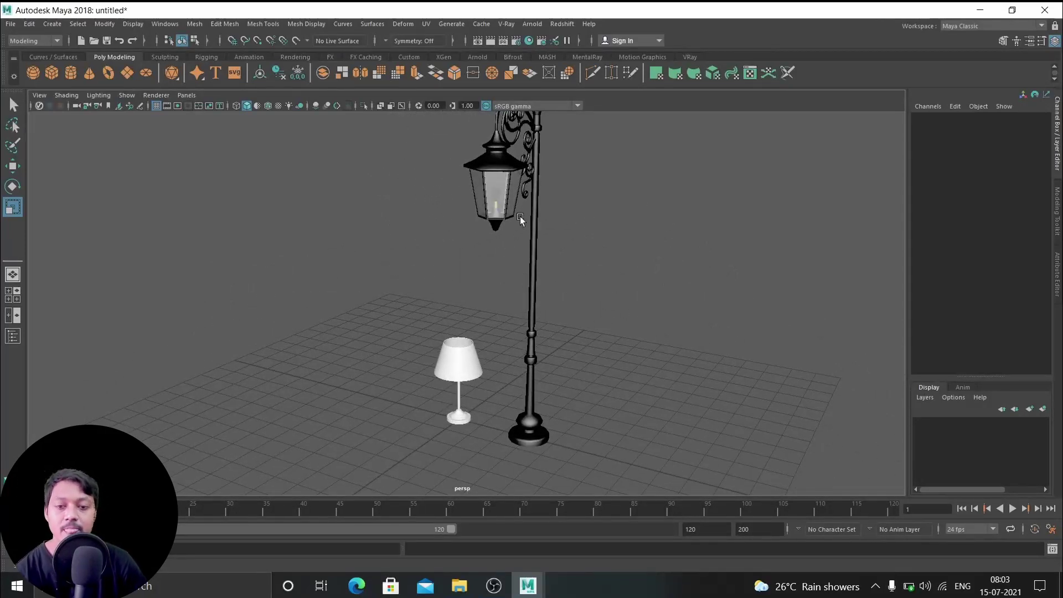
alt+drag(477, 322, 497, 316)
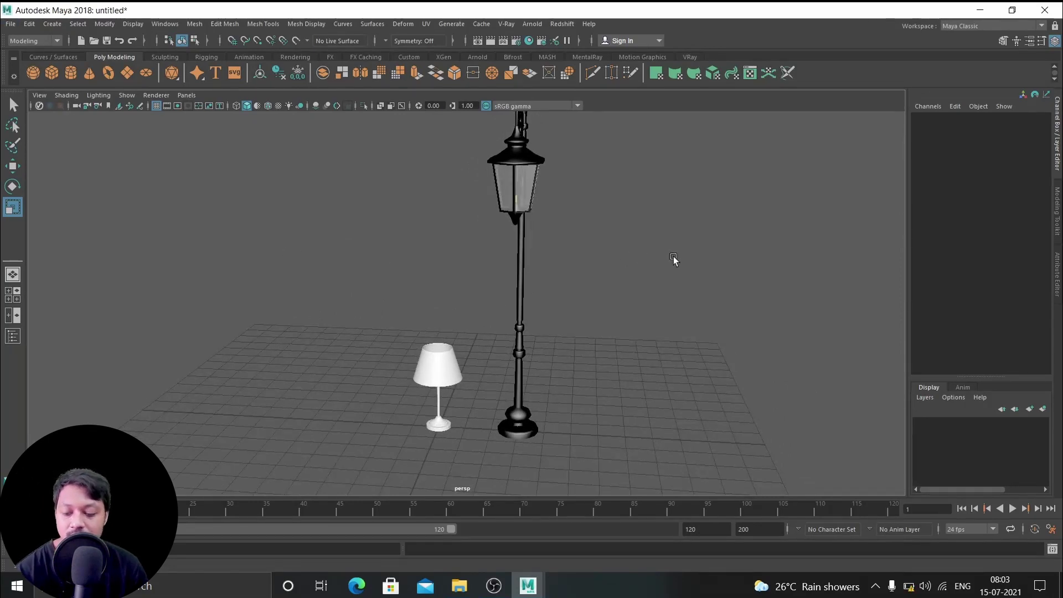
In the Import dialog, navigate from Downloads into the curry leaf tree's Models folder
click(10, 24)
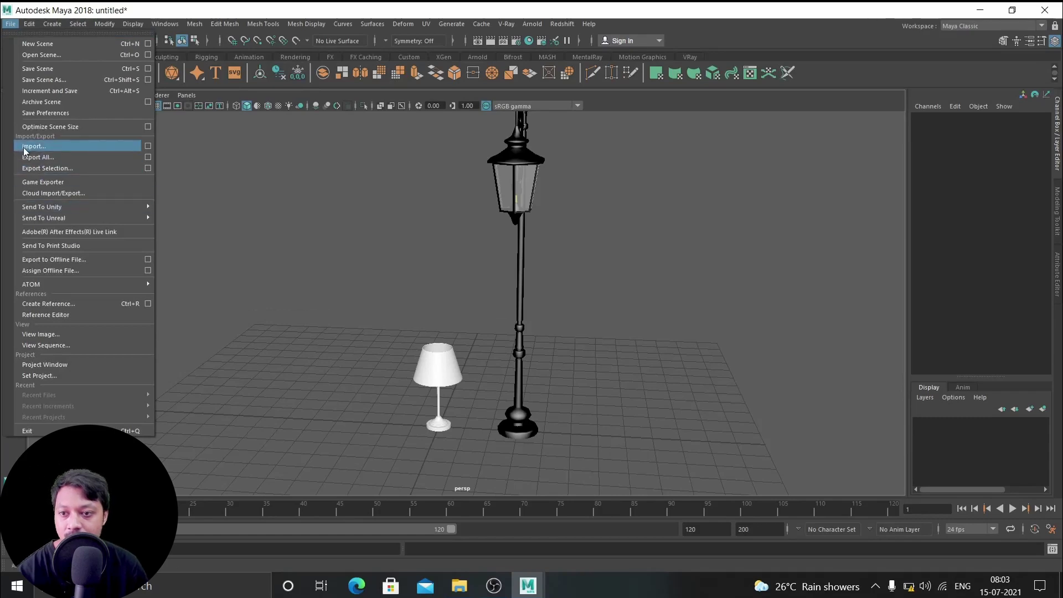
click(24, 146)
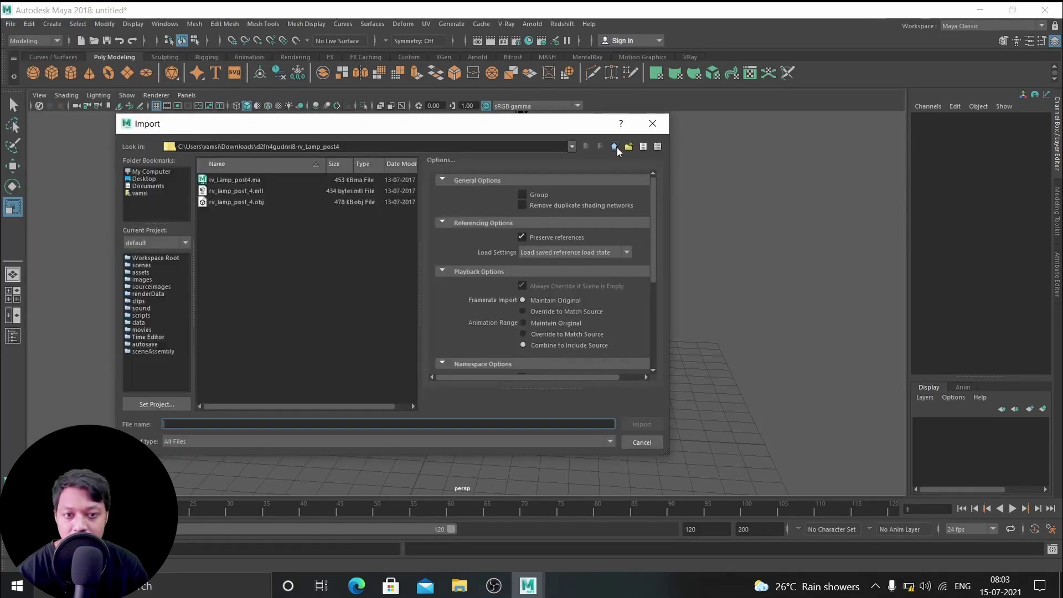
click(615, 146)
double_click(262, 201)
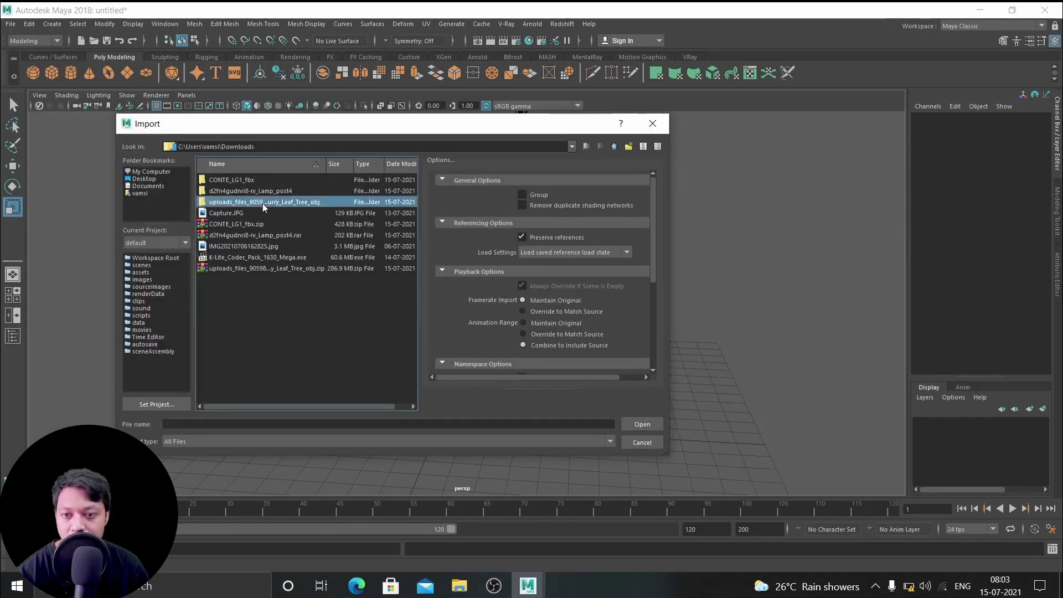
double_click(224, 179)
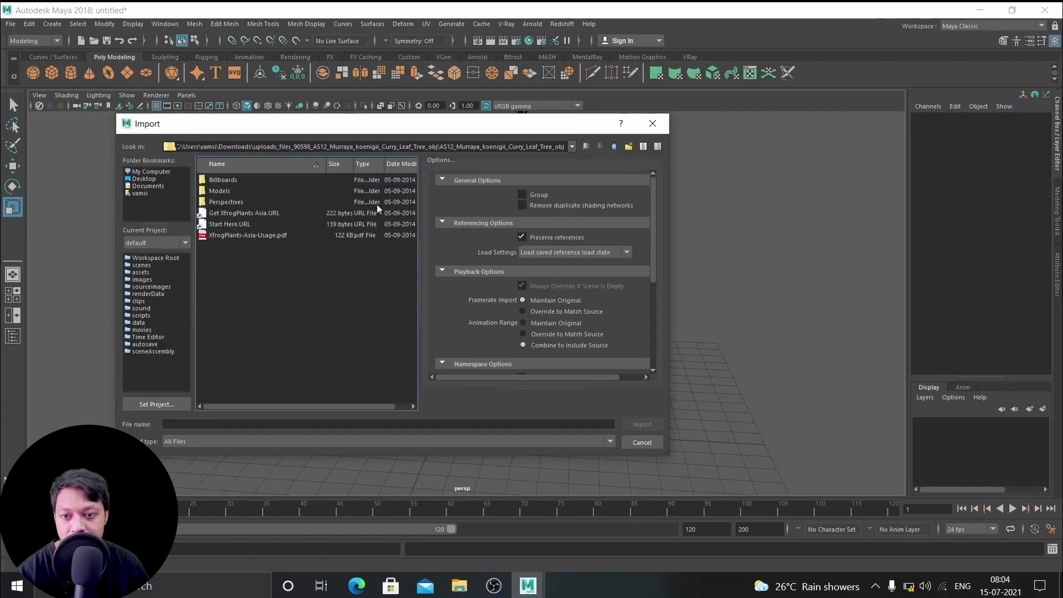
double_click(221, 190)
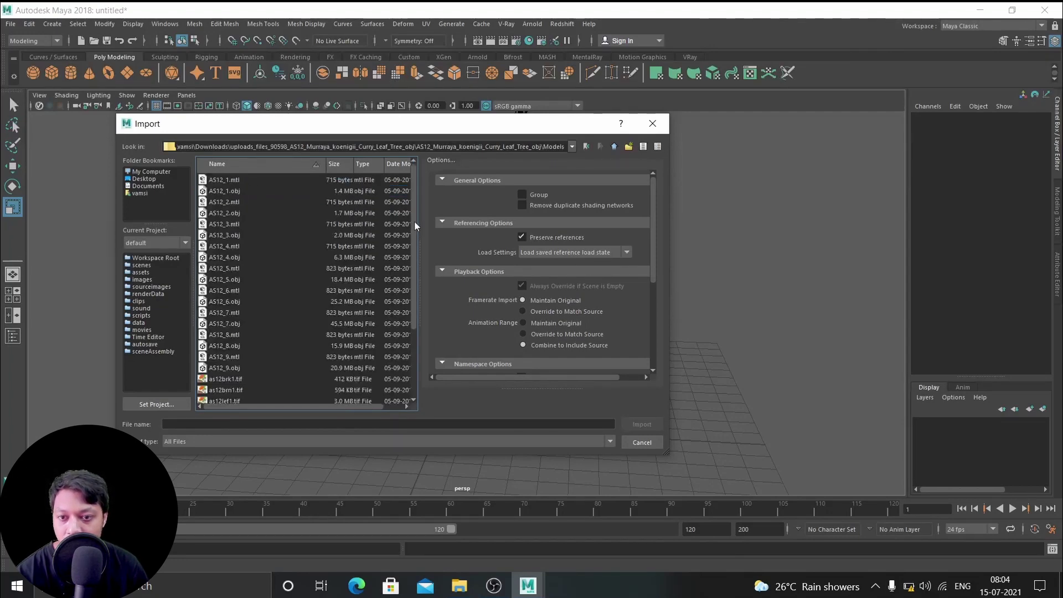
Choose AS12_1.obj as the file to import
scroll(413, 230, down, 3)
scroll(405, 246, up, 2)
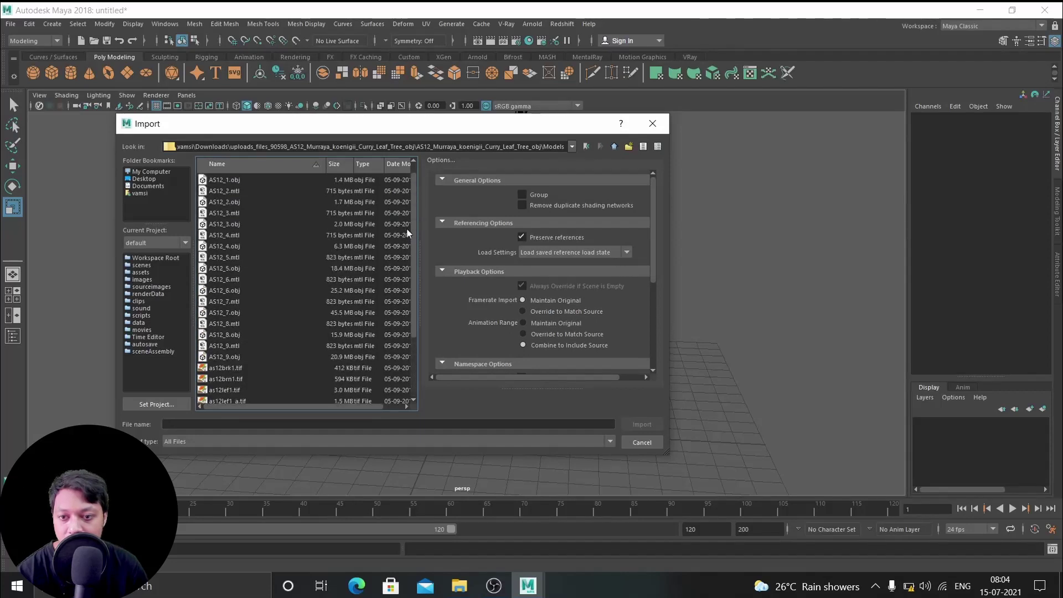
scroll(414, 238, up, 1)
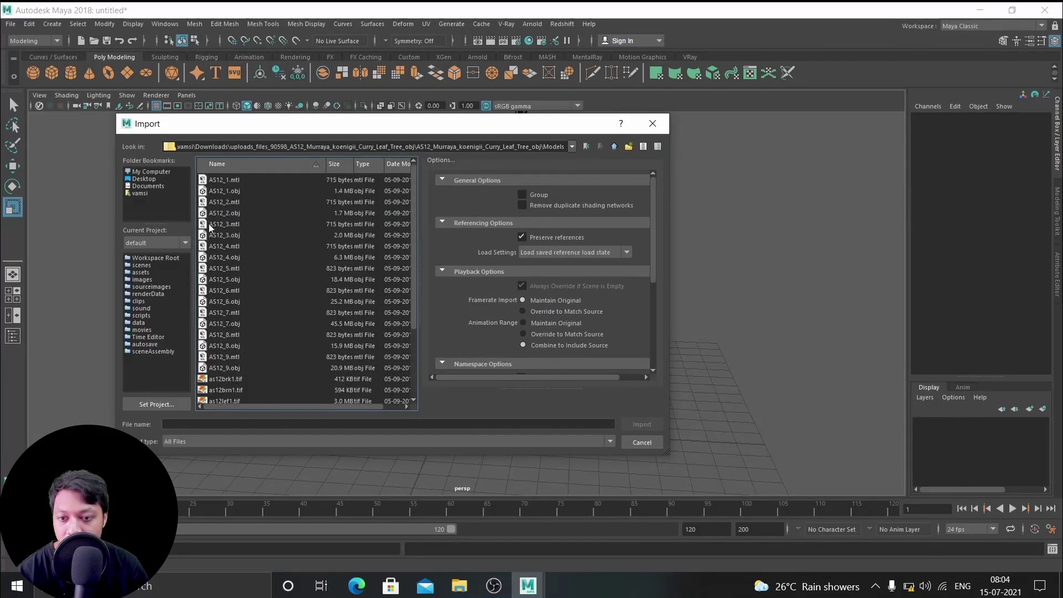
click(235, 191)
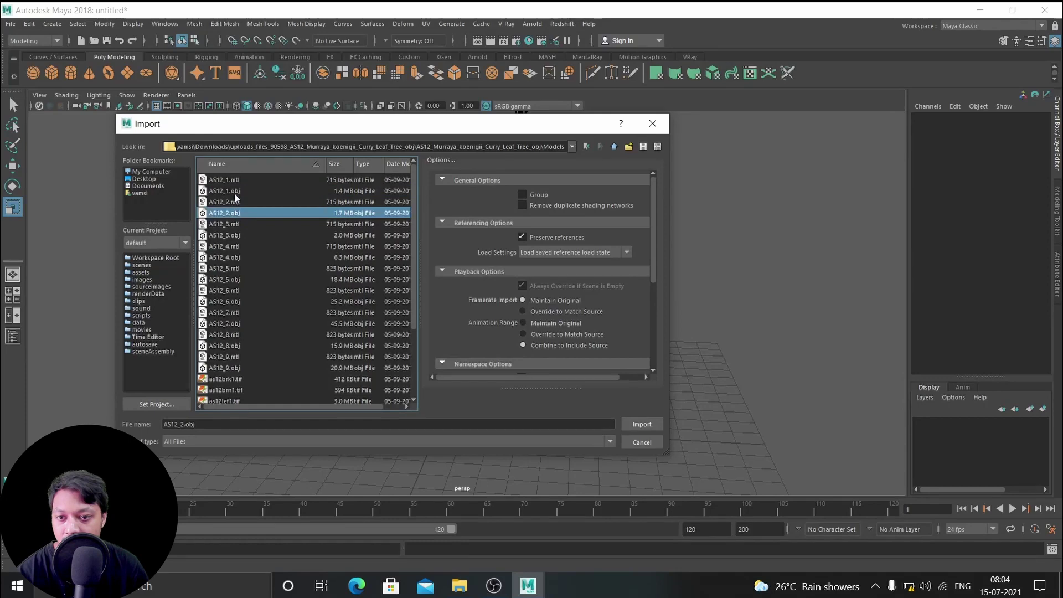
click(234, 213)
click(235, 191)
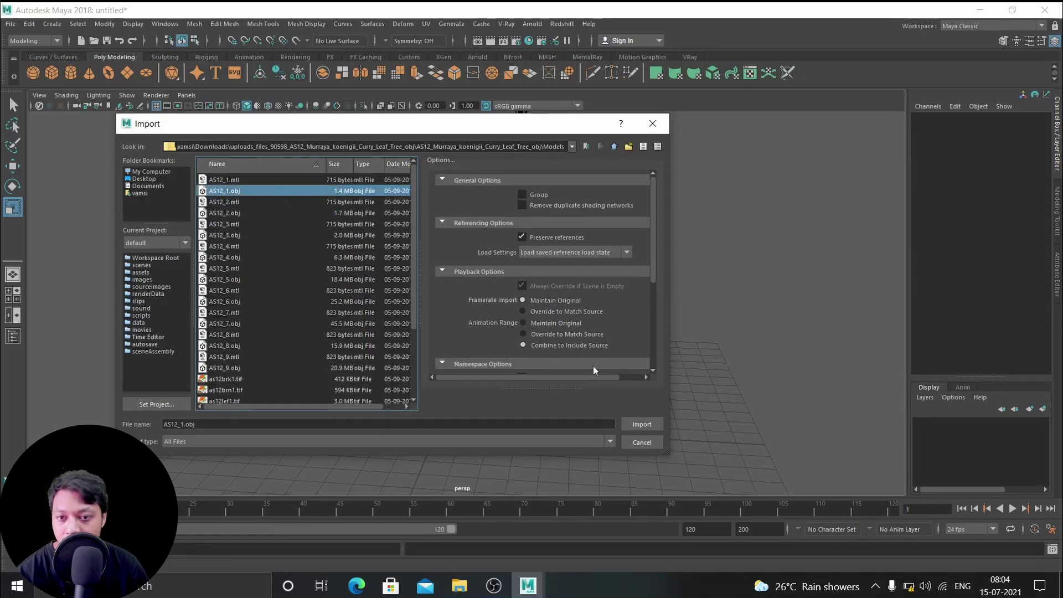
Import AS12_1.obj and move the whole table lamp group left along X
click(643, 424)
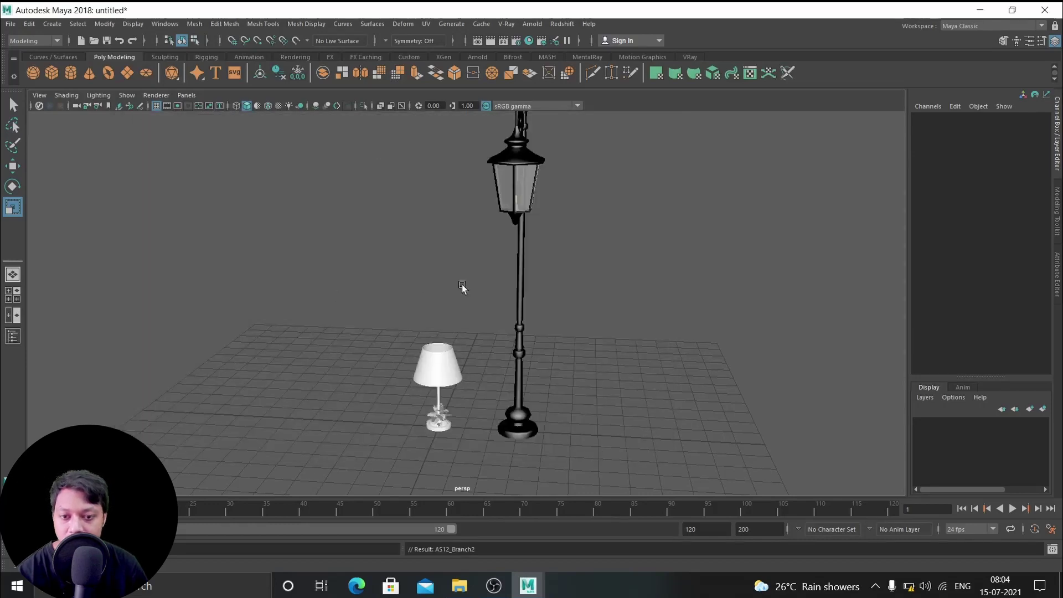
scroll(465, 289, up, 5)
click(629, 343)
click(638, 277)
key(w)
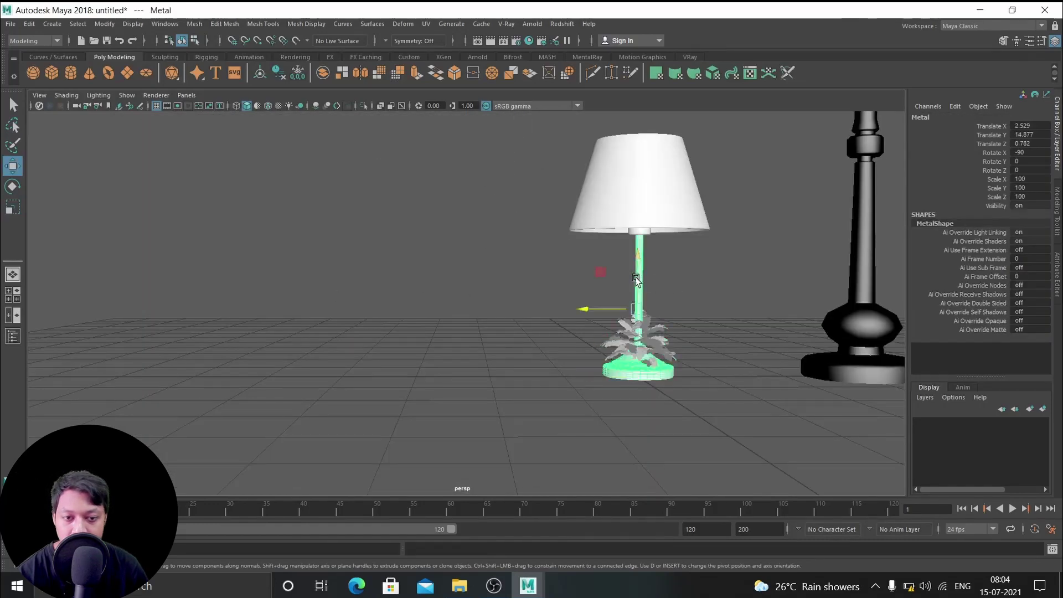
key(Up)
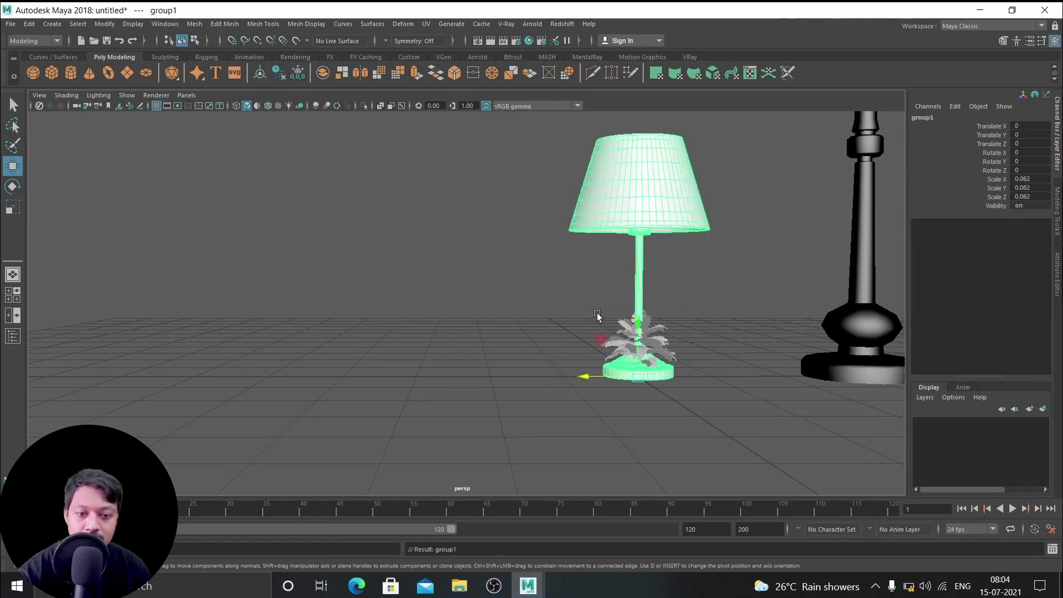
drag(586, 376, 125, 335)
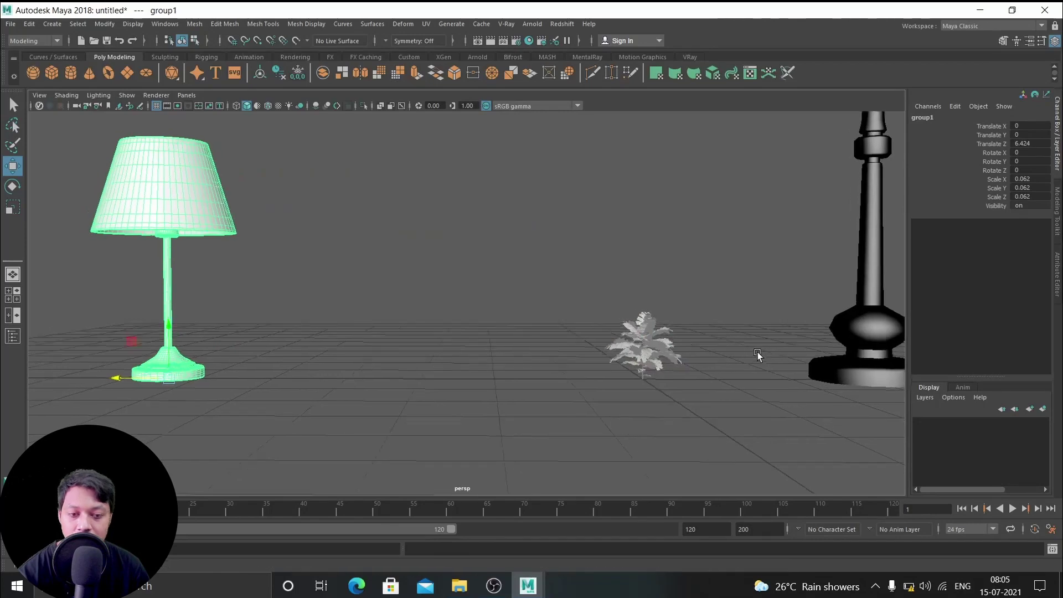
Group the imported plant's pieces as group2 and scale it uniformly to 6.381
alt+drag(760, 356, 803, 354)
drag(647, 301, 743, 347)
alt+drag(791, 380, 780, 384)
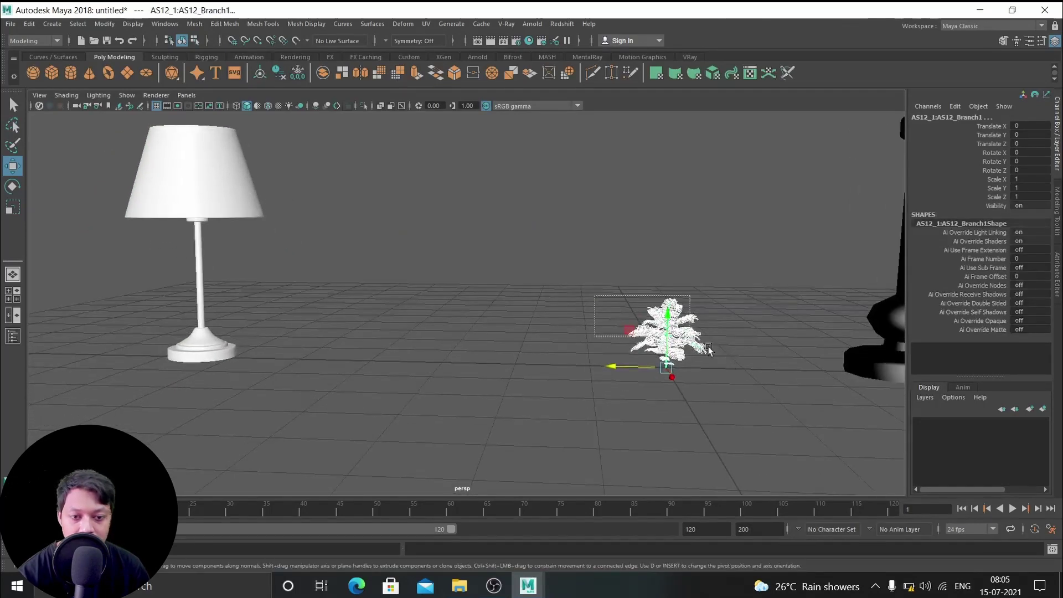
key(ctrl+g)
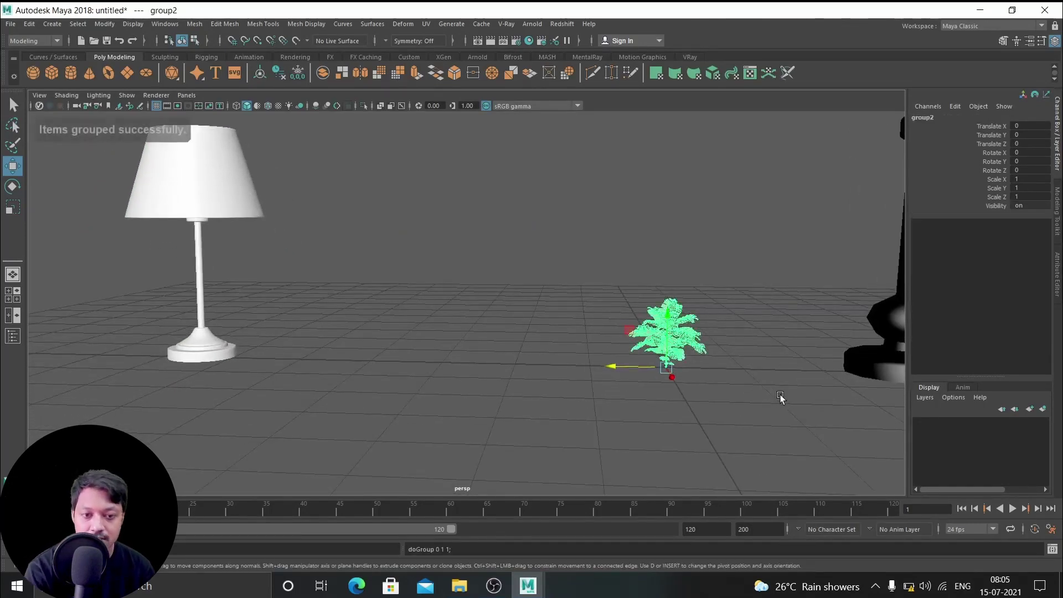
key(r)
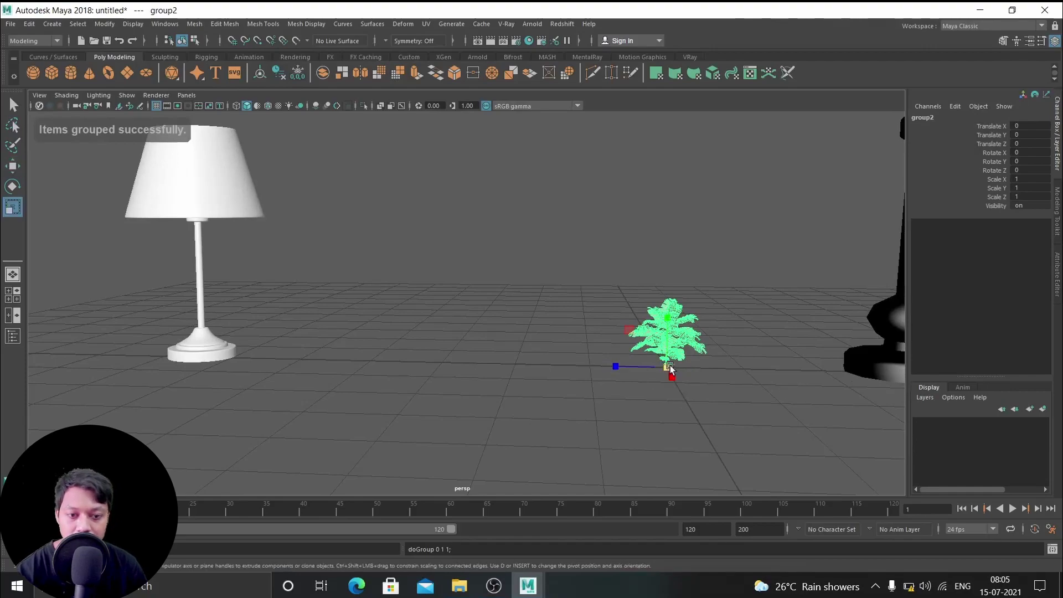
drag(667, 368, 809, 397)
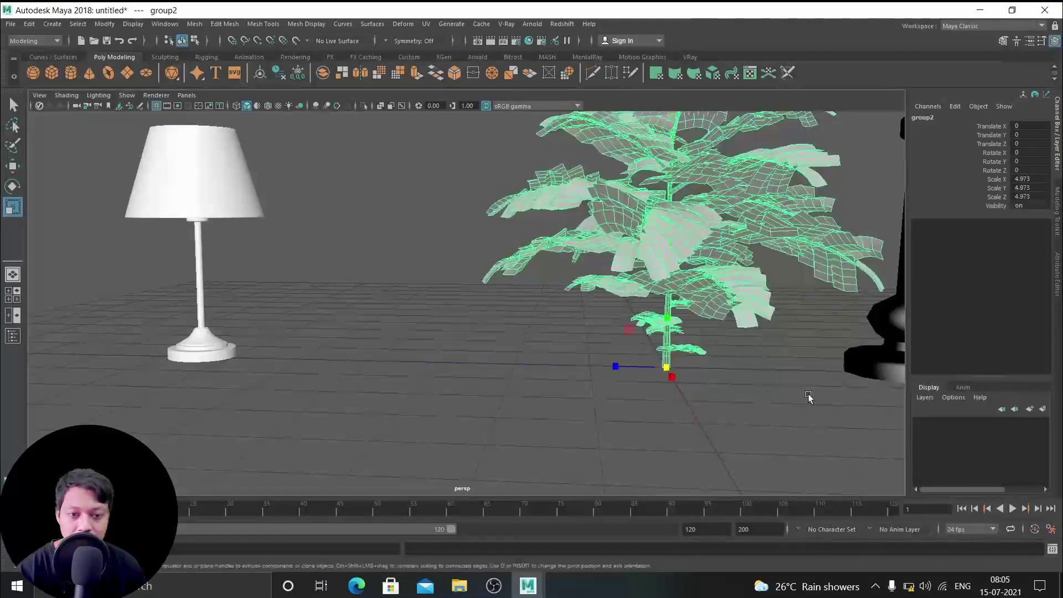
drag(682, 374, 722, 391)
alt+right_drag(722, 391, 617, 346)
drag(576, 341, 548, 232)
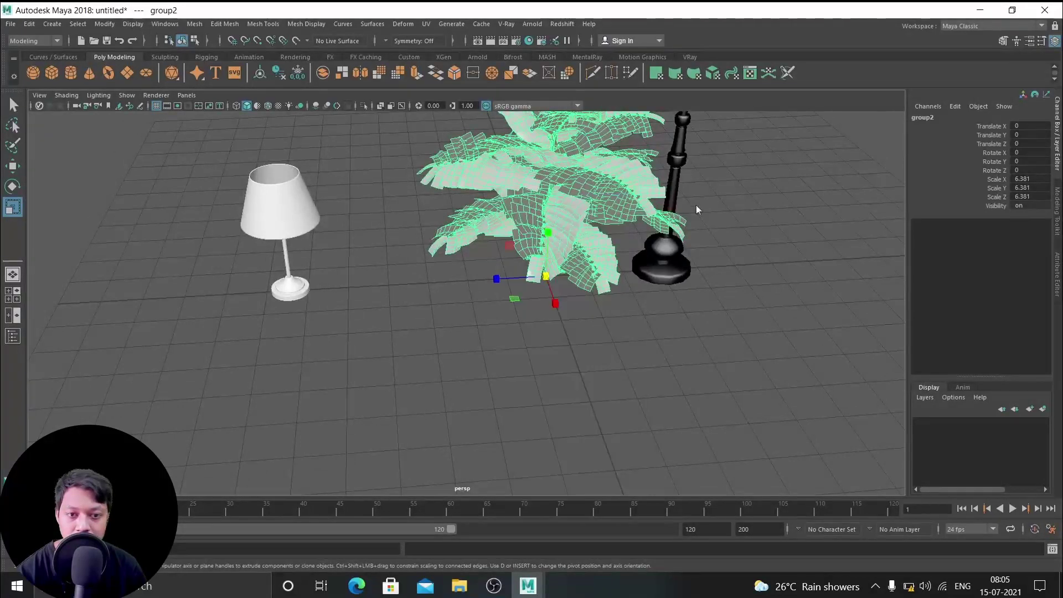
Move the plant group left along X to stand between the two lamps
click(736, 257)
alt+drag(736, 257, 422, 305)
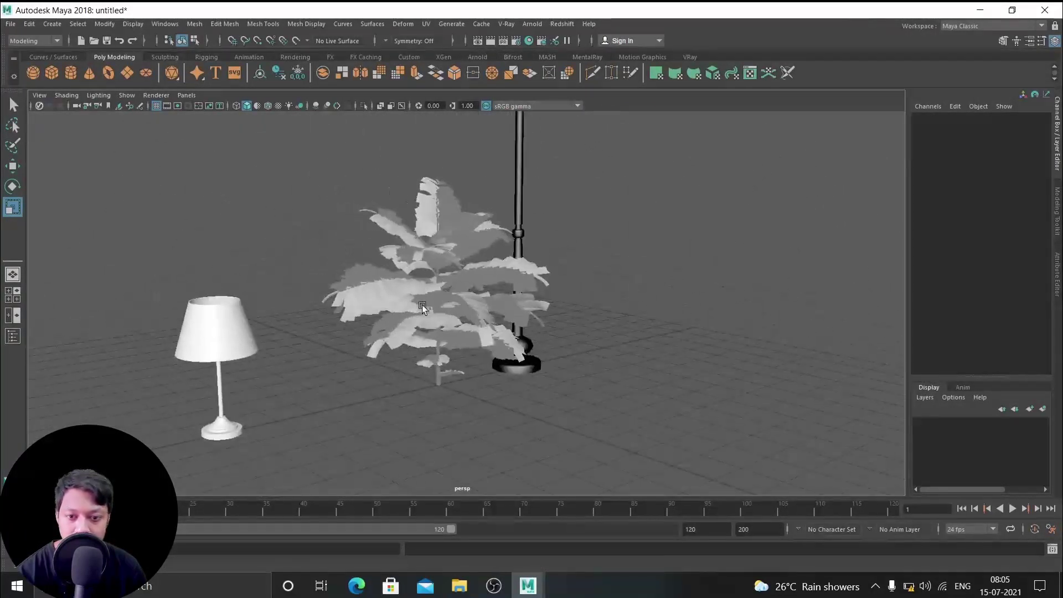
click(431, 371)
alt+drag(431, 371, 554, 420)
key(w)
drag(474, 382, 431, 355)
key(ctrl+z)
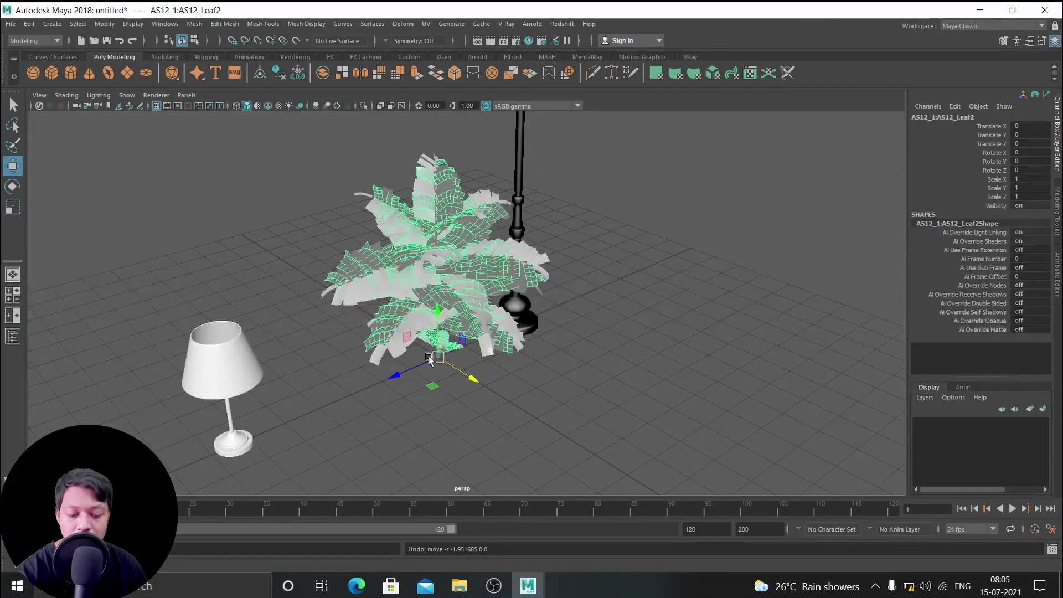
key(Up)
middle_drag(454, 363, 298, 297)
alt+drag(541, 321, 476, 310)
click(11, 24)
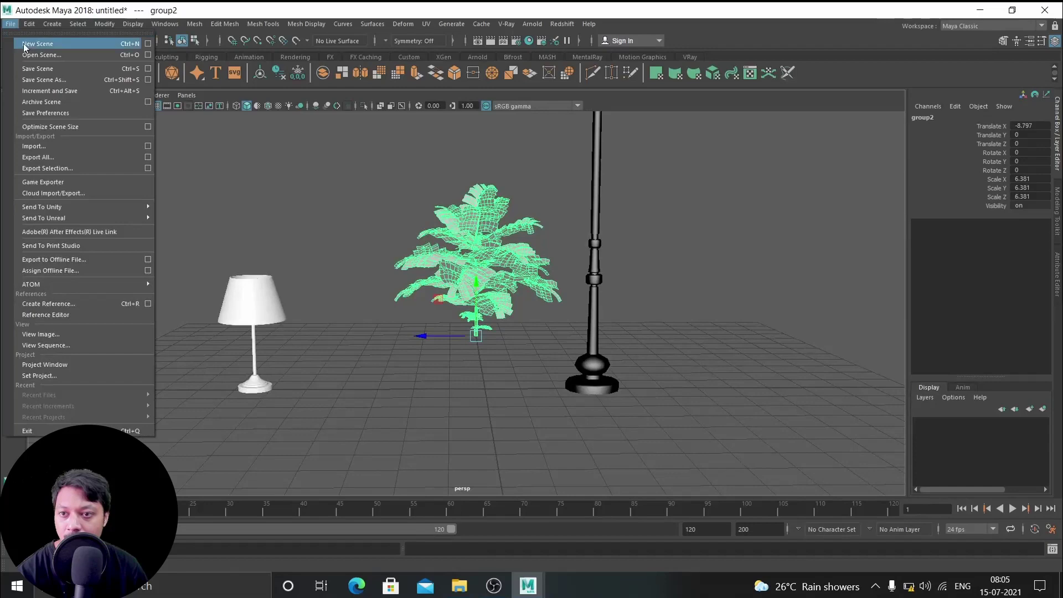
Import the second curry leaf plant, AS12_2.obj, into the scene
click(41, 145)
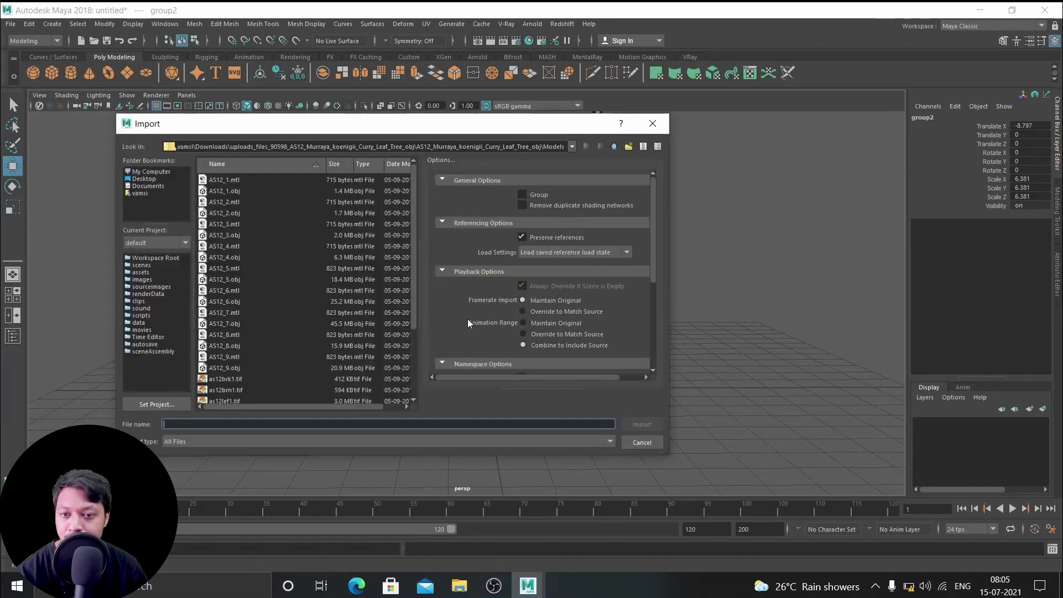
click(225, 202)
click(231, 212)
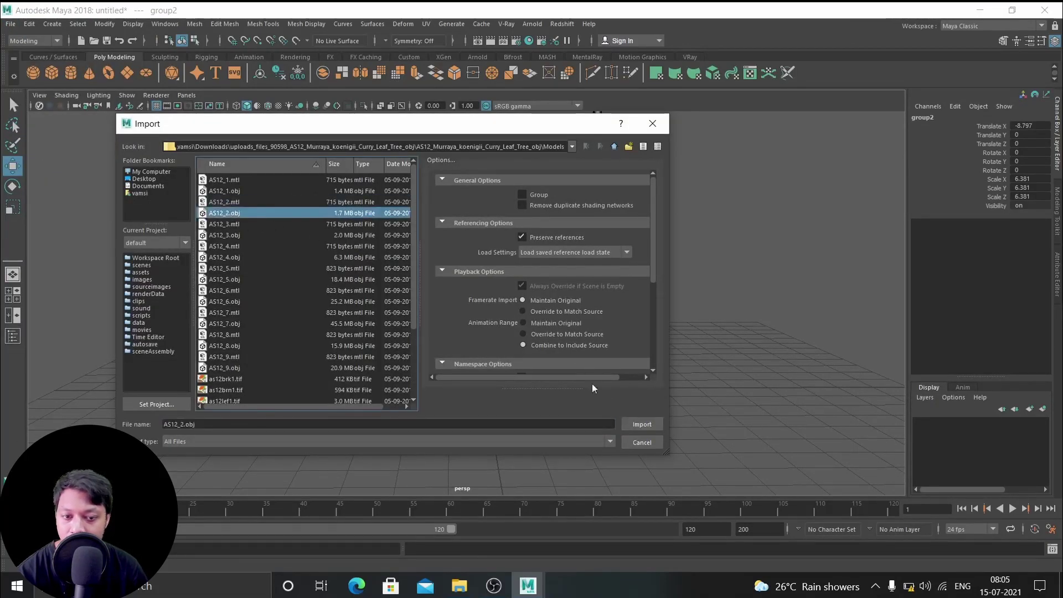
click(642, 424)
alt+drag(641, 427, 501, 412)
scroll(453, 415, up, 5)
Group the new plant's leaves and scale the group up to 4.928
click(506, 415)
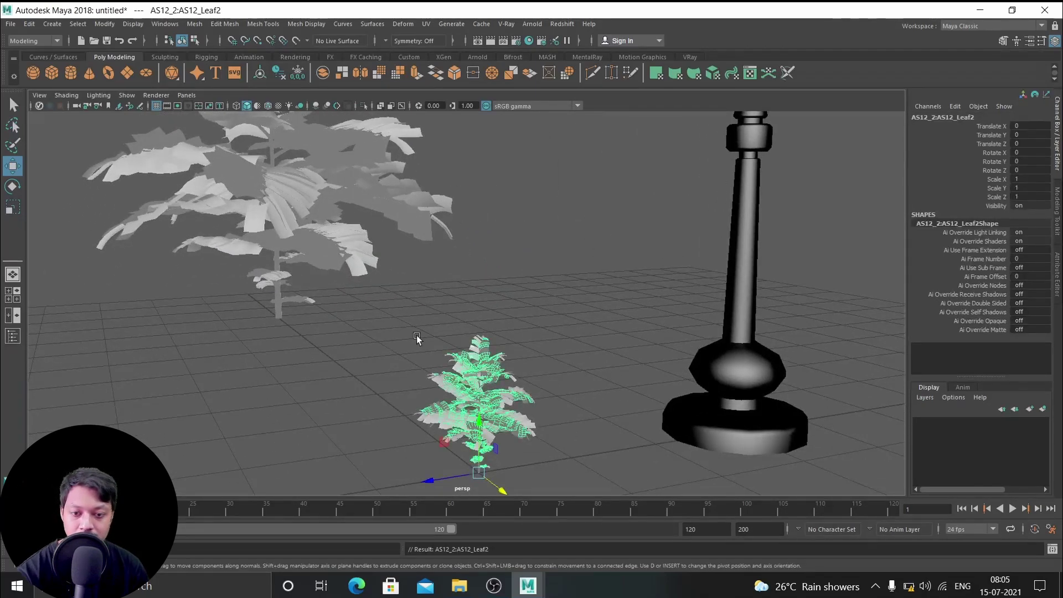
drag(420, 337, 555, 460)
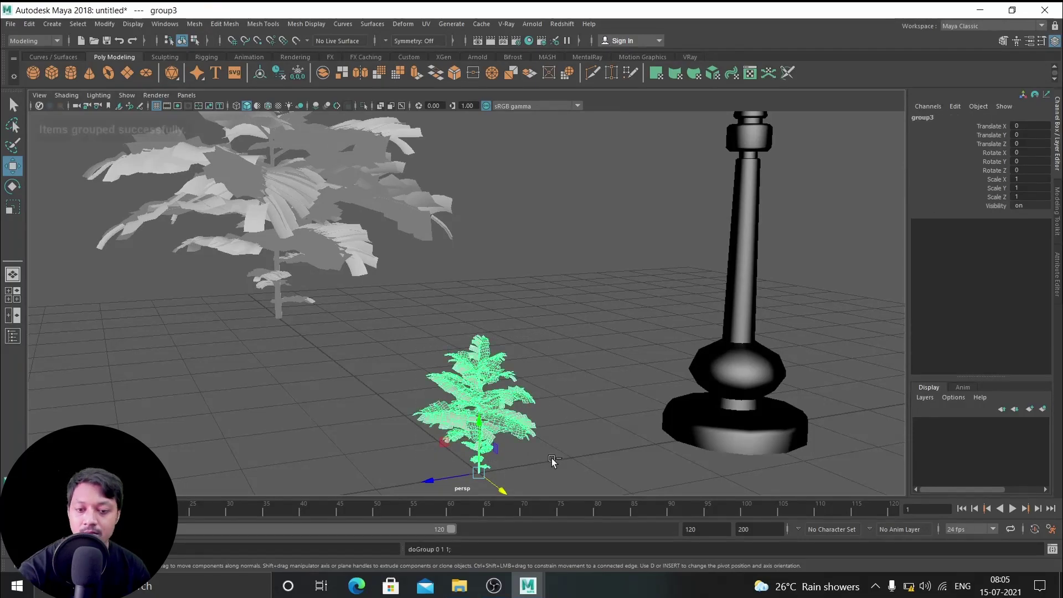
key(ctrl+g)
key(r)
alt+right_drag(551, 457, 478, 443)
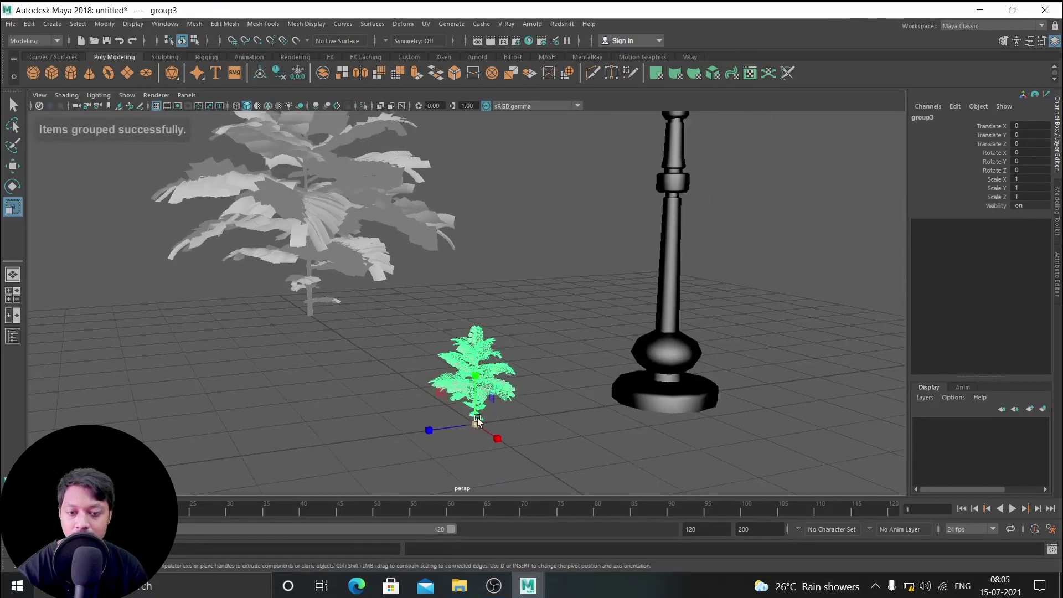
drag(477, 443, 825, 449)
Select both curry leaf plants and delete them, leaving only the two lamps
alt+drag(636, 415, 534, 371)
key(super)
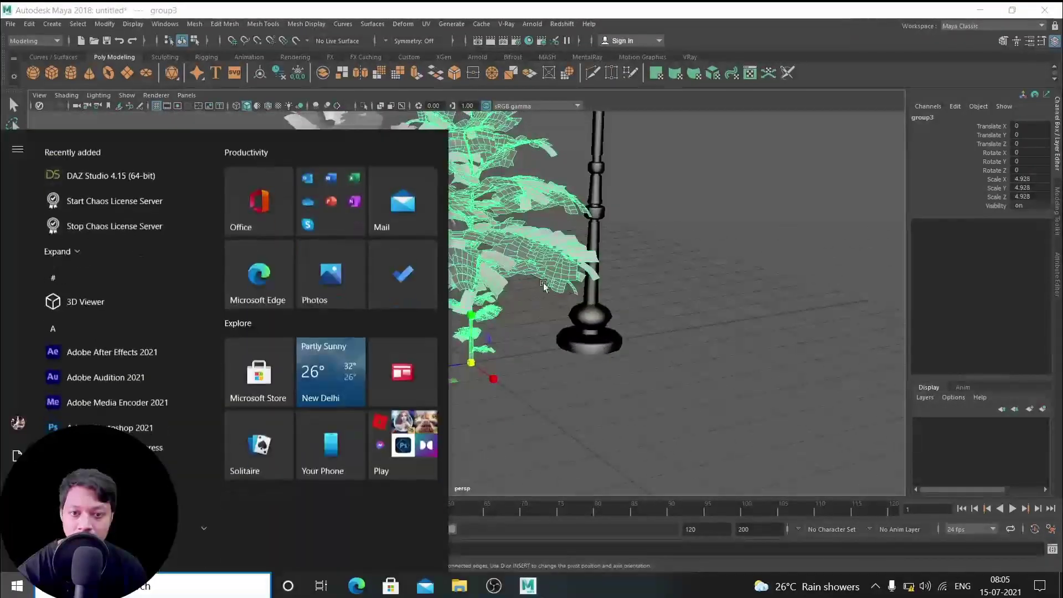
key(super)
alt+drag(402, 266, 469, 309)
key(q)
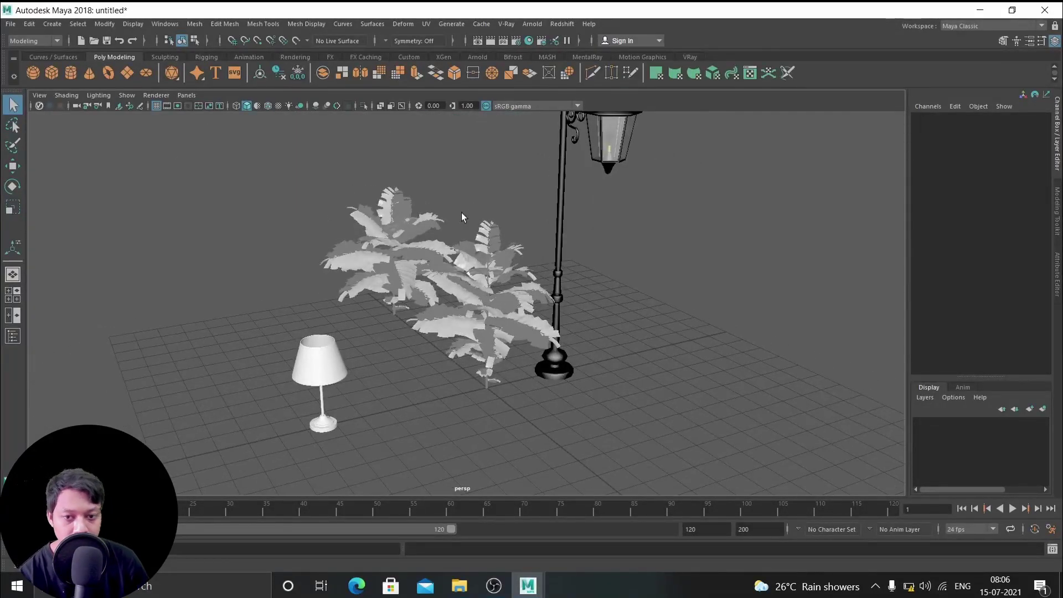
drag(360, 200, 500, 363)
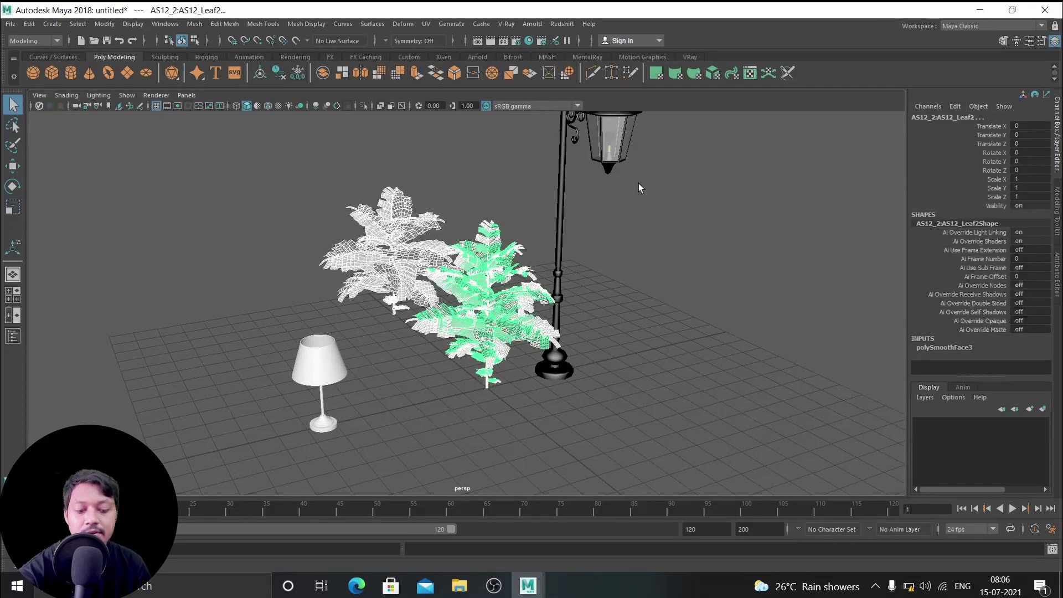
key(Delete)
alt+drag(663, 300, 576, 297)
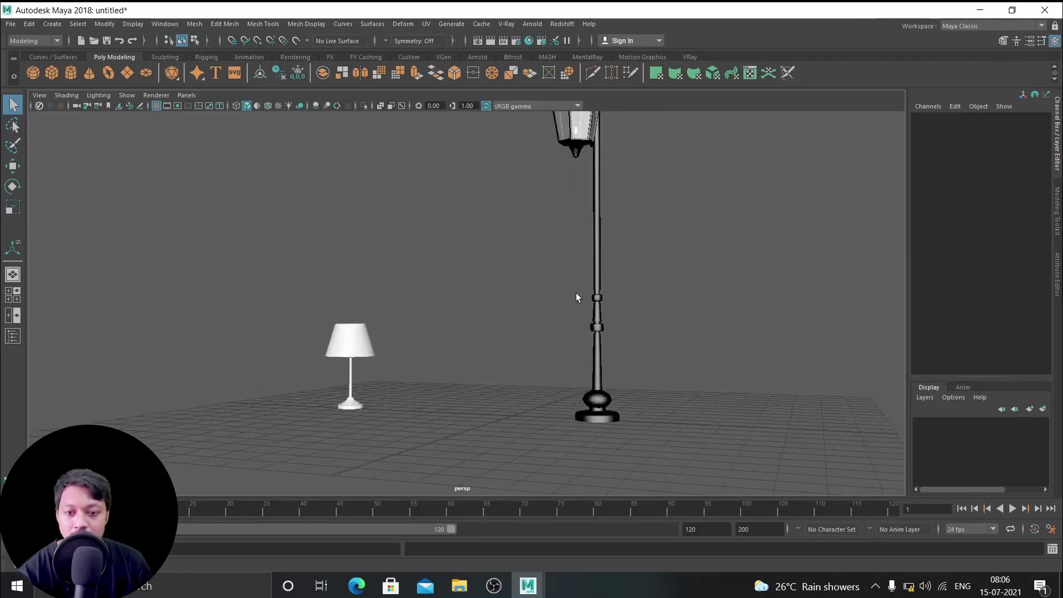